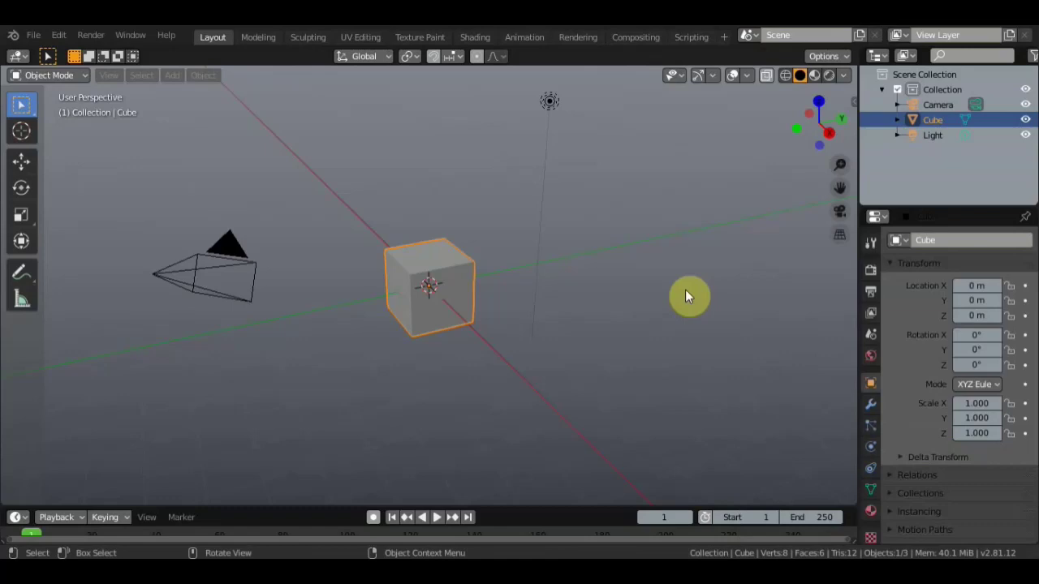
# Hide the camera and the light in the viewport, leaving the cube visible.
pyautogui.moveTo(598, 266); pyautogui.dragTo(710, 252, button='middle')
pyautogui.click(1025, 105)
pyautogui.click(1025, 135)
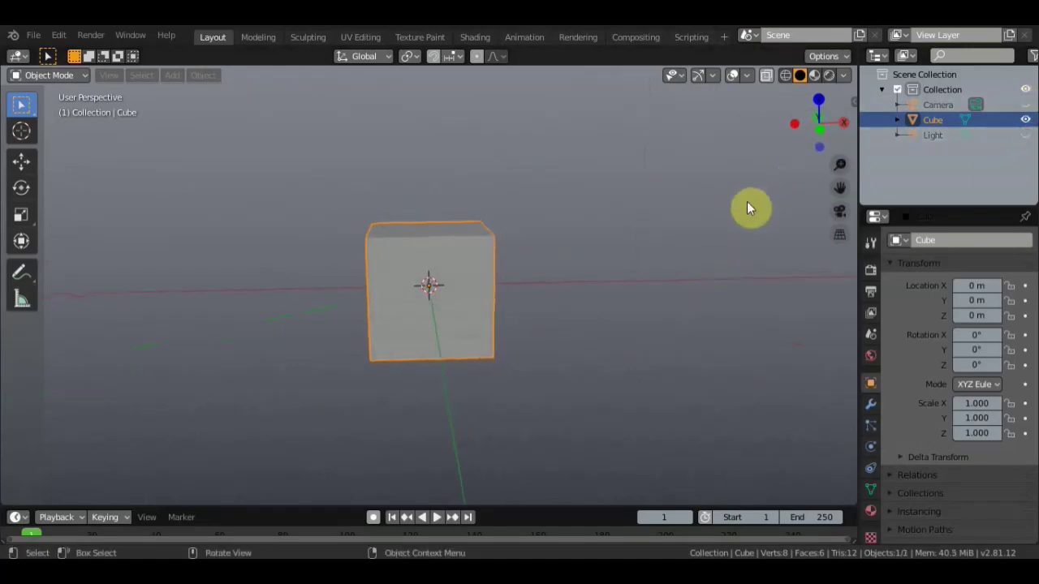
# Move the cube away from the origin in the front view, to about X -6.79 m and Z -0.10 m.
pyautogui.press('n')
pyautogui.scroll(-3, 421, 353)
pyautogui.moveTo(422, 353); pyautogui.dragTo(356, 360, button='middle')
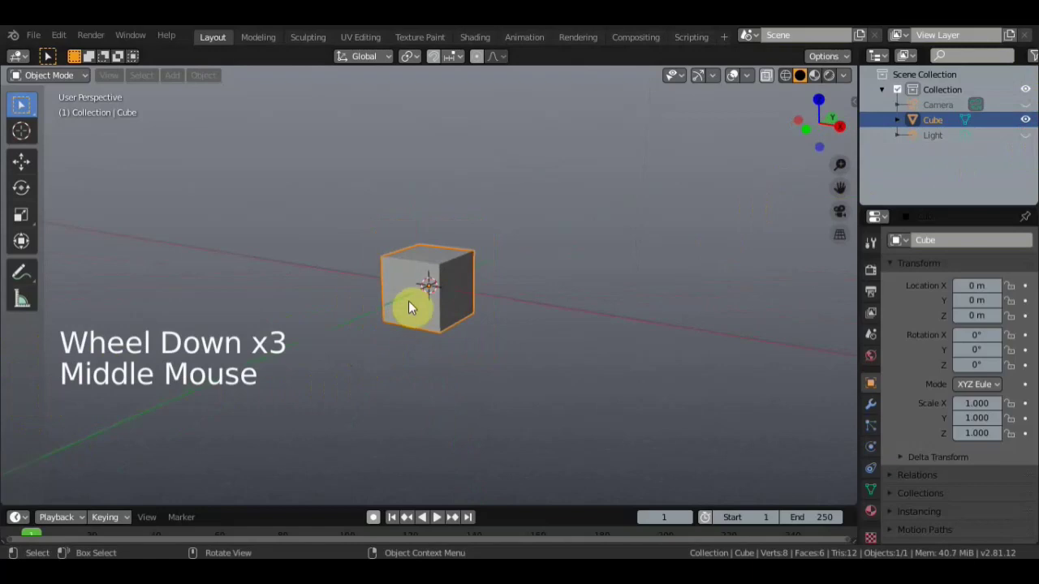
pyautogui.scroll(2, 410, 301)
pyautogui.moveTo(411, 301); pyautogui.dragTo(471, 297, button='middle')
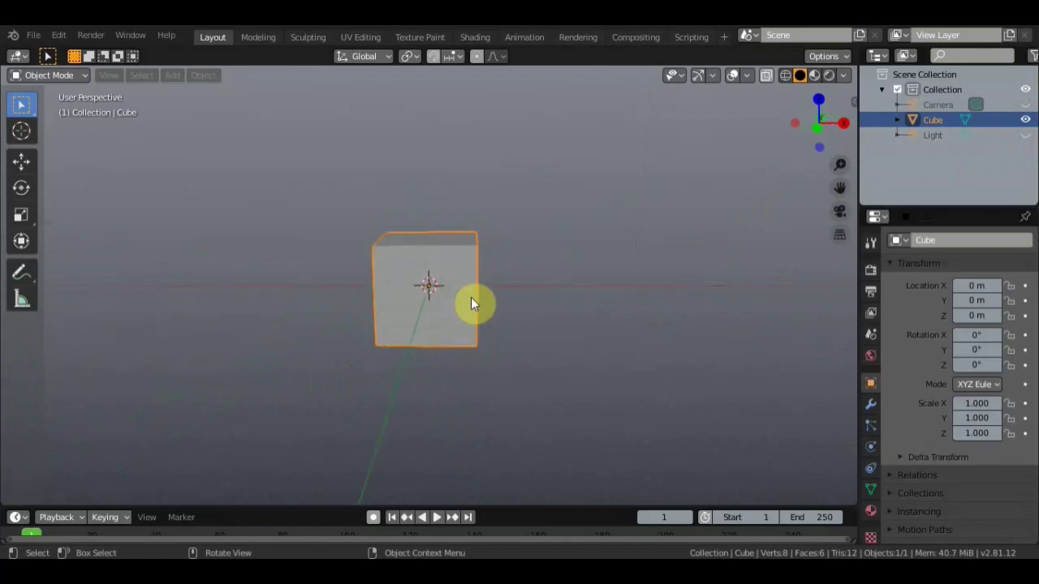
pyautogui.press('KP_1')
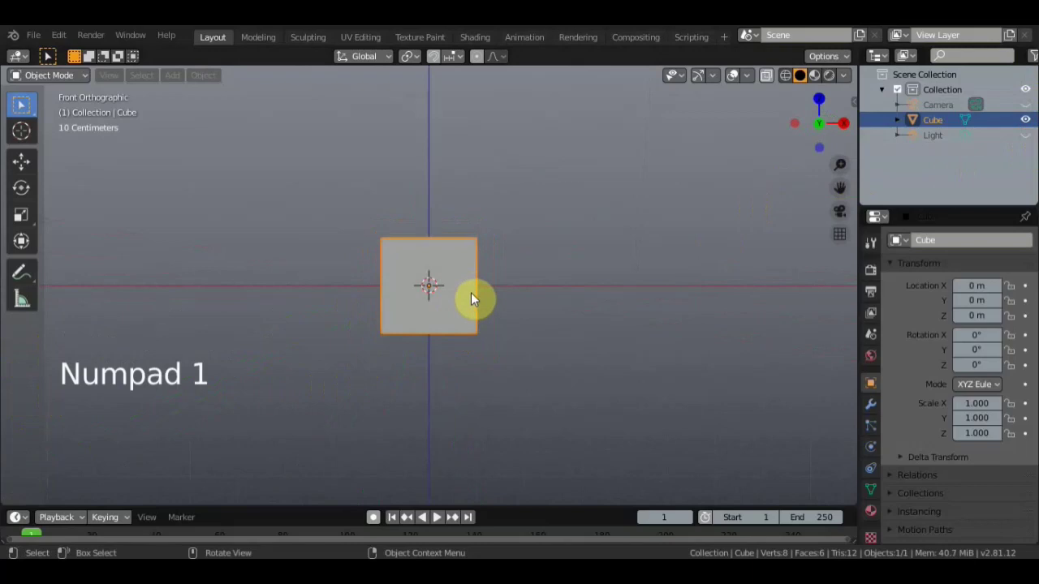
pyautogui.press('g')
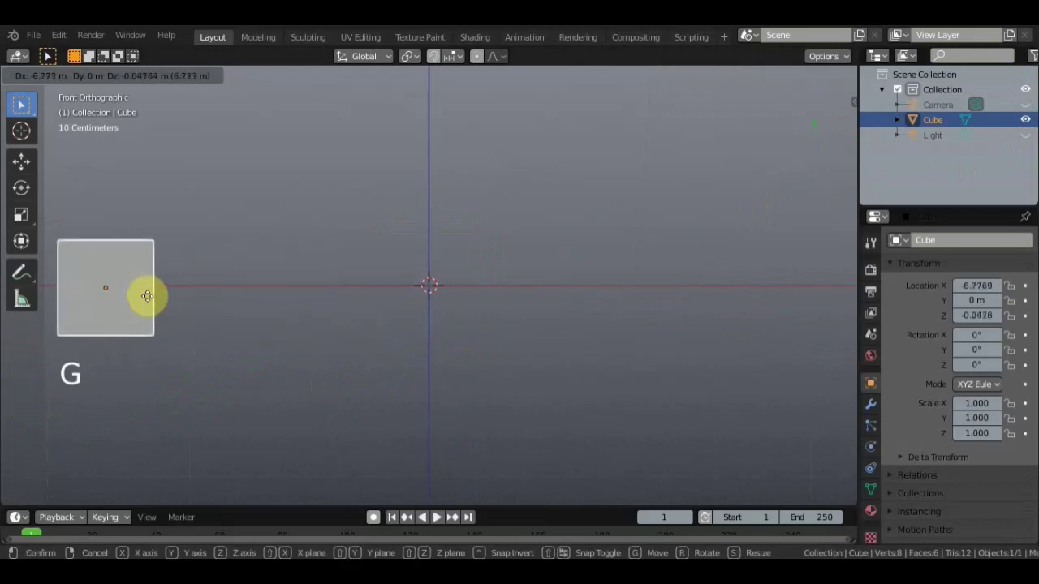
pyautogui.click(146, 298)
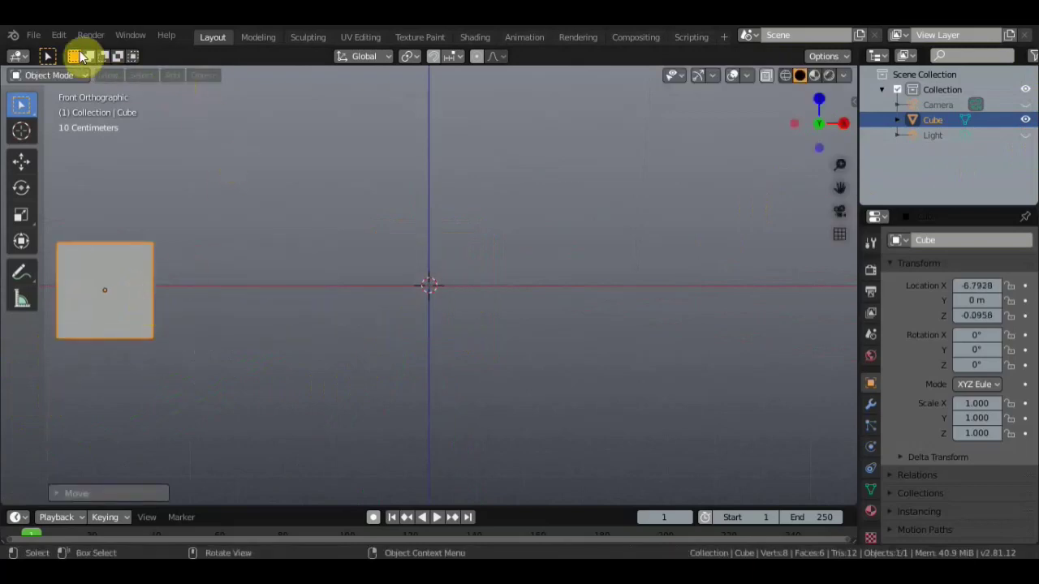
# Search the add-ons preferences for "ex" and check whether Add Mesh: Extra Objects is enabled.
pyautogui.click(59, 35)
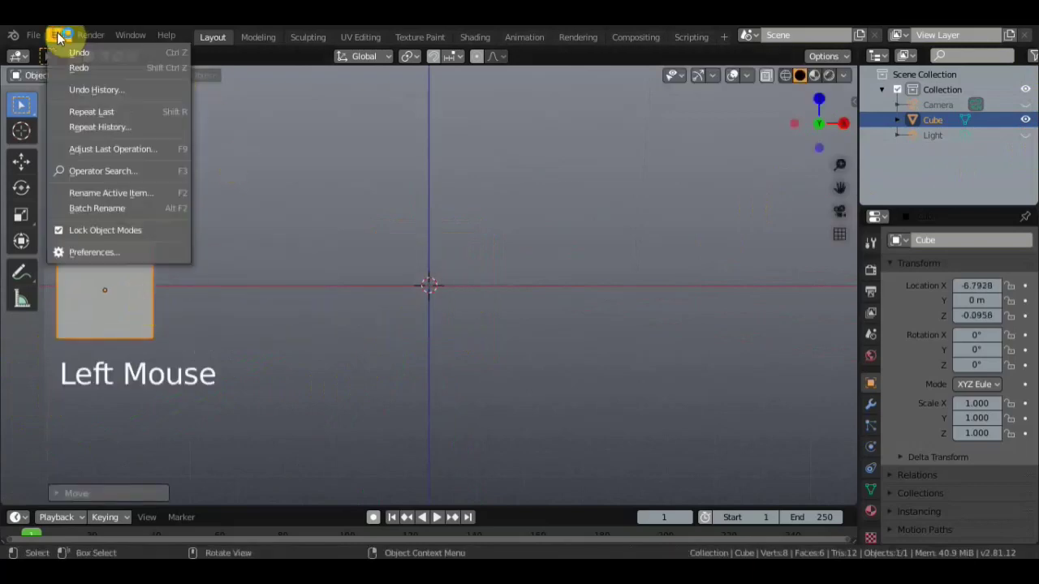
pyautogui.click(113, 252)
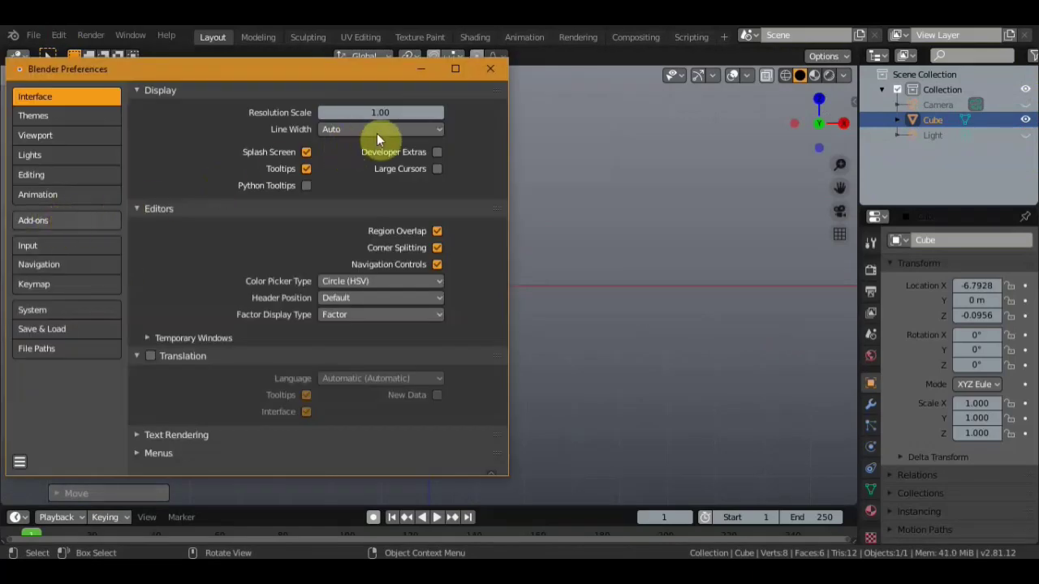
pyautogui.click(32, 222)
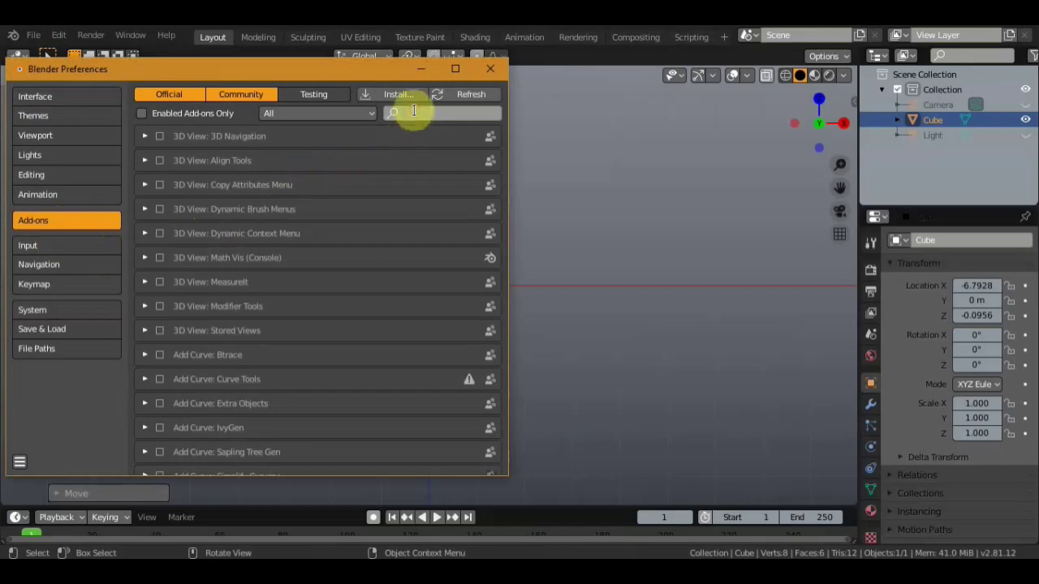
pyautogui.write('ex')
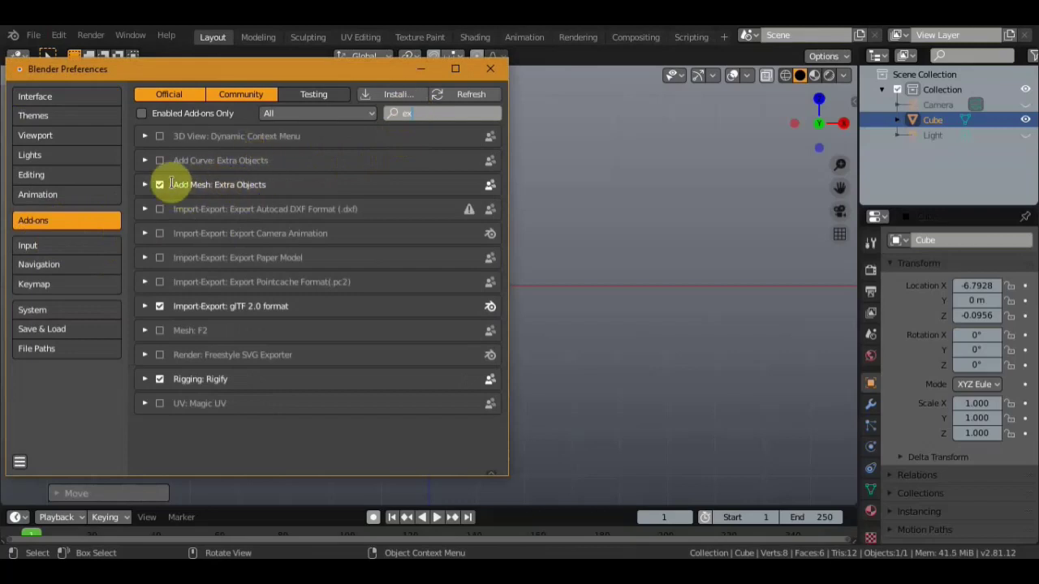
pyautogui.click(497, 70)
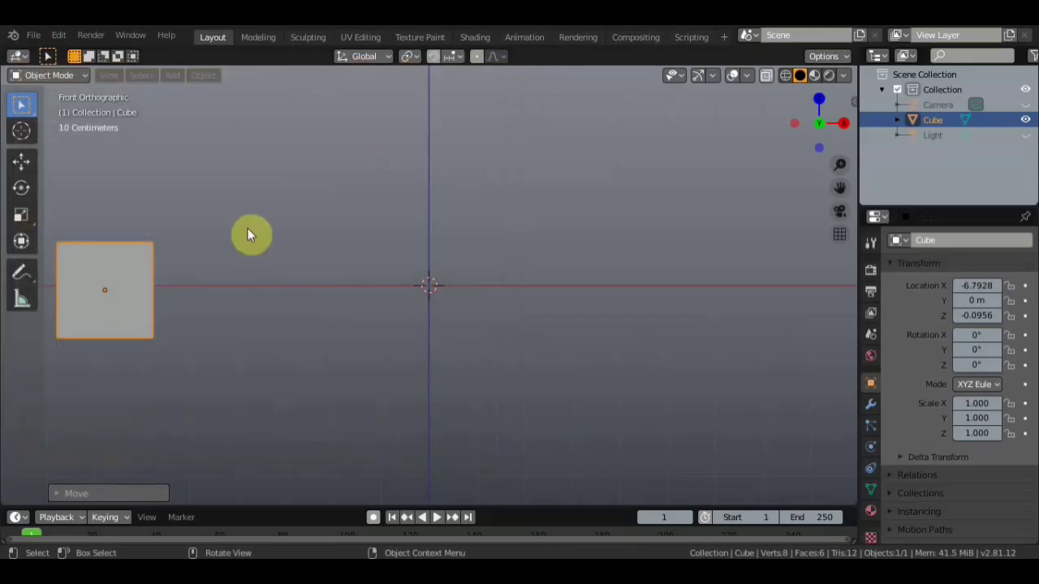
# Add a single vertex mesh object at the world origin.
pyautogui.click(172, 75)
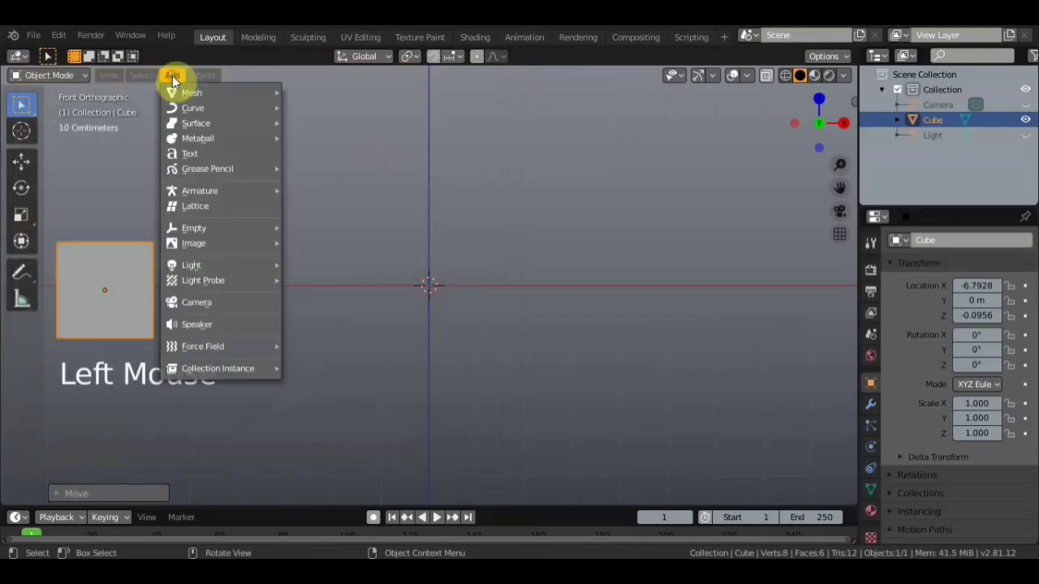
pyautogui.moveTo(224, 96)
pyautogui.moveTo(323, 301)
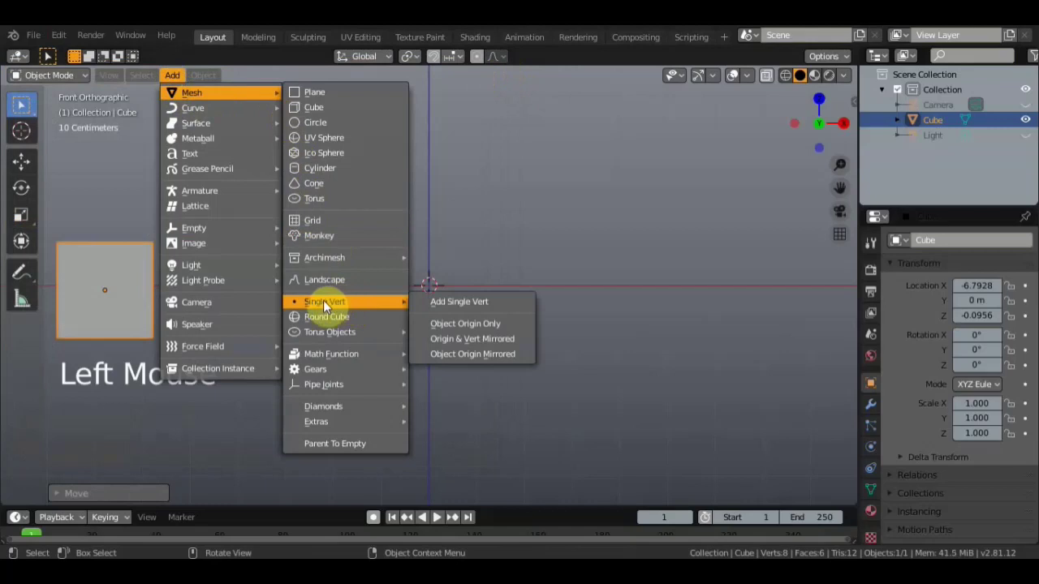
pyautogui.click(461, 302)
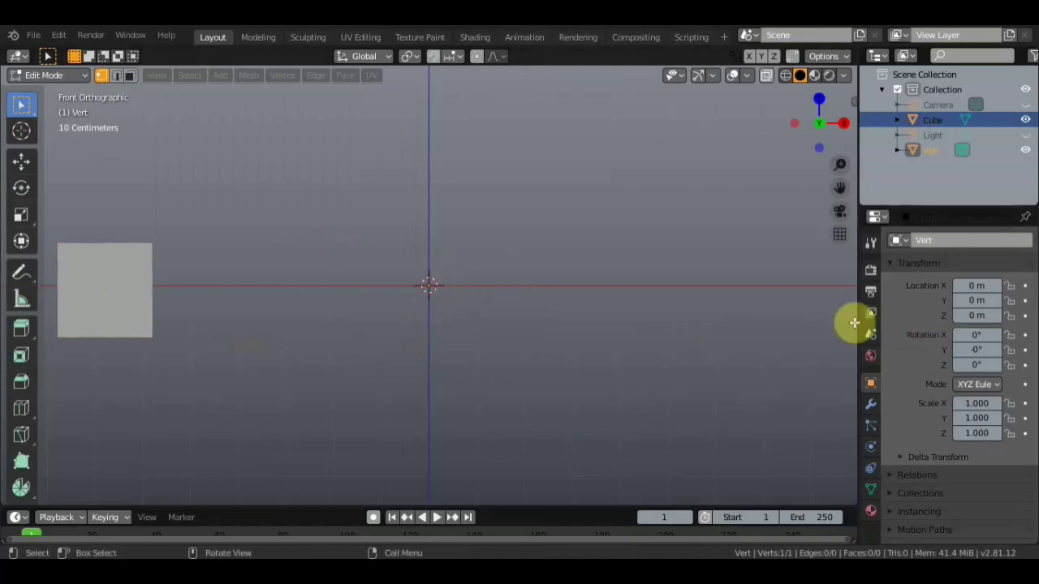
# Add a Particle System modifier to the single vertex and return to Object Mode with its particle settings shown.
pyautogui.moveTo(855, 323); pyautogui.dragTo(750, 323)
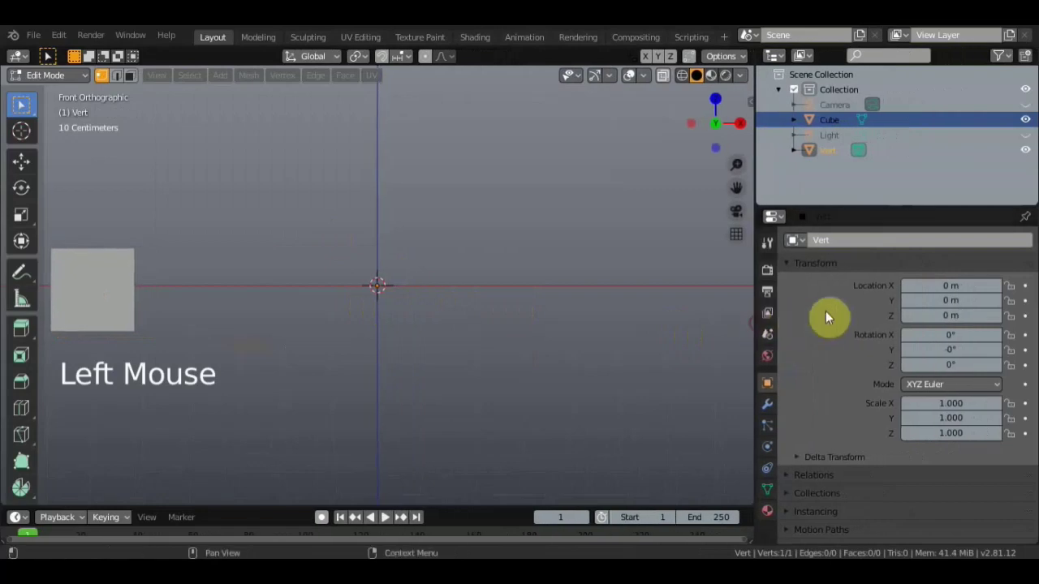
pyautogui.click(767, 406)
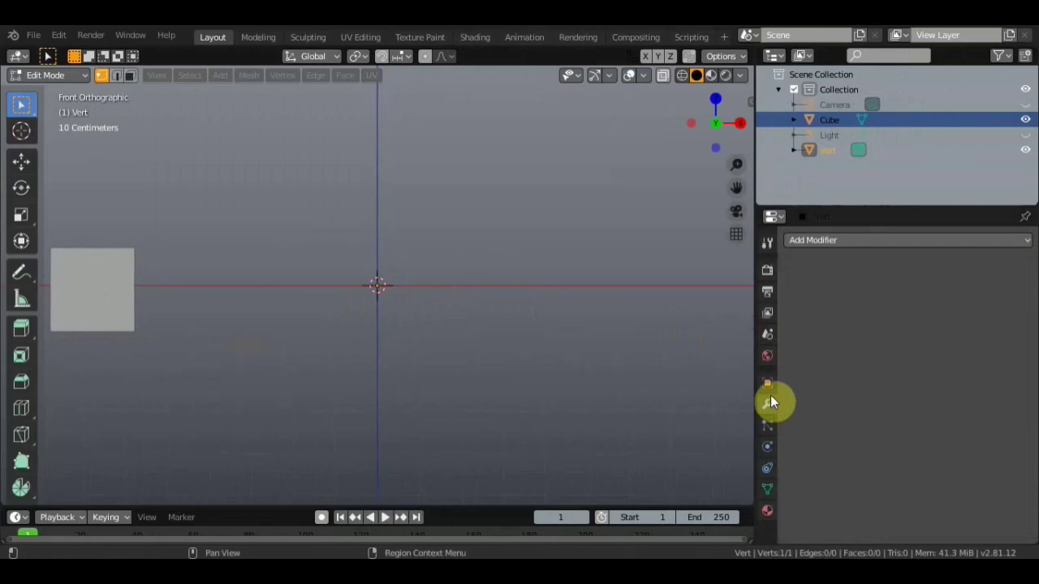
pyautogui.click(837, 239)
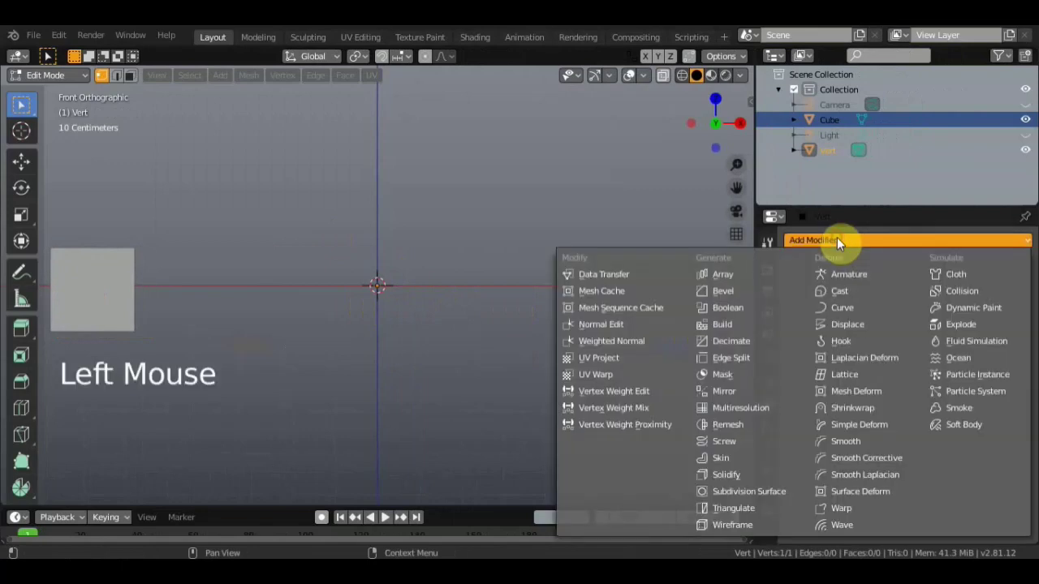
pyautogui.click(966, 391)
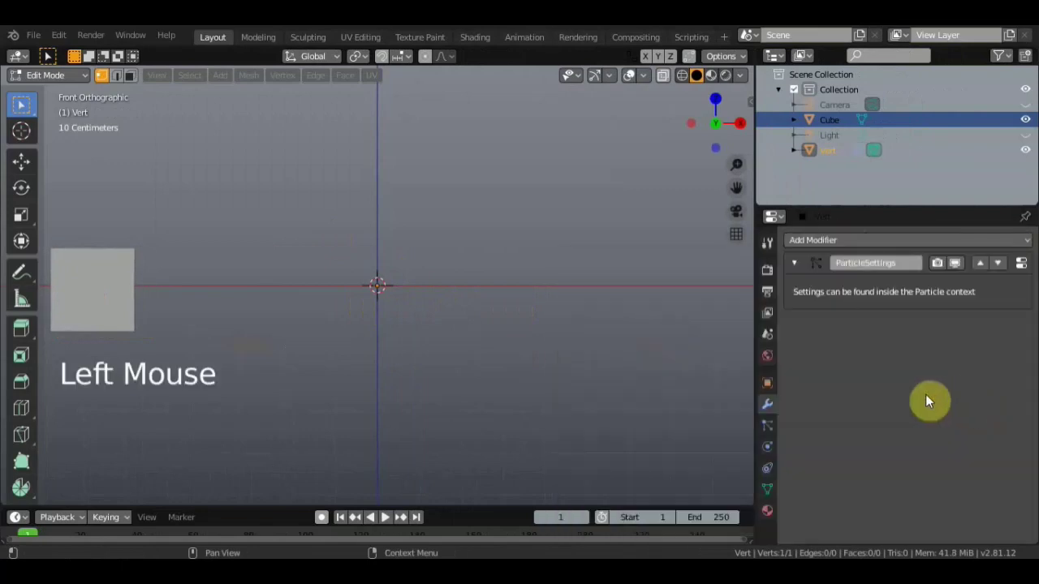
pyautogui.click(764, 432)
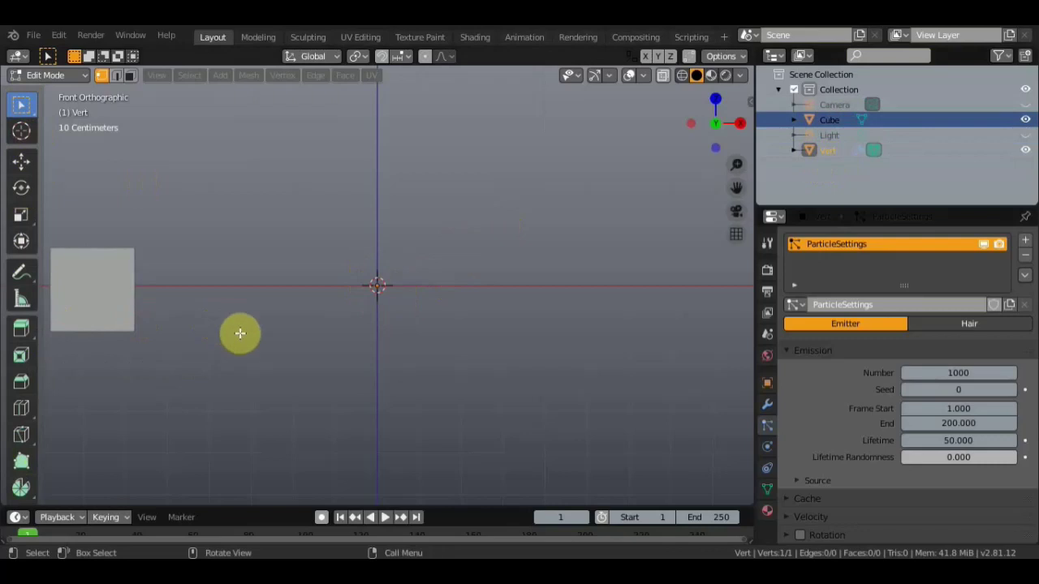
pyautogui.press('Tab')
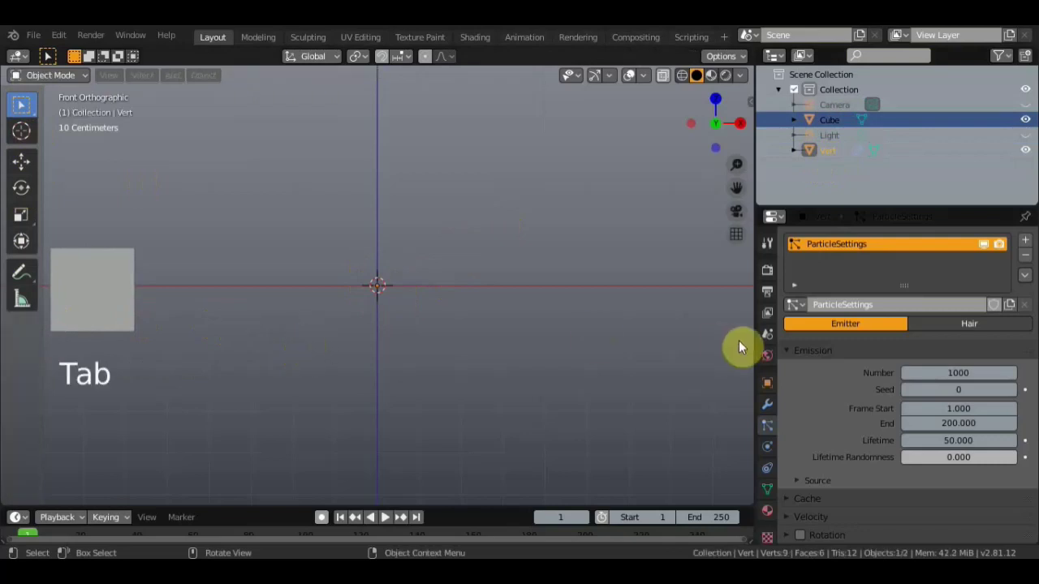
# Set the particle emission to Number 50, Seed 10 and Frame Start -250.
pyautogui.click(953, 371)
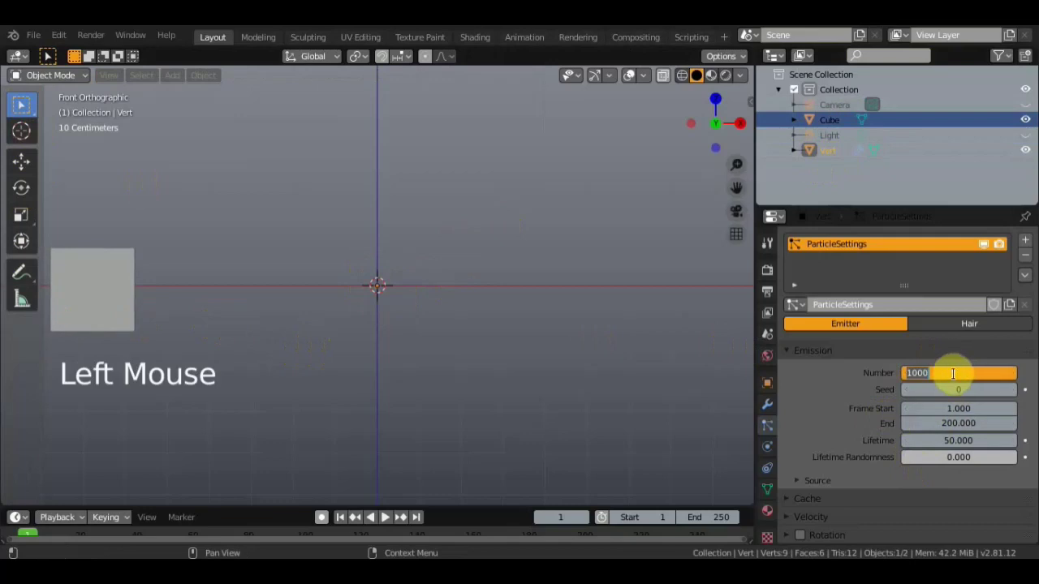
pyautogui.write('50')
pyautogui.press('Return')
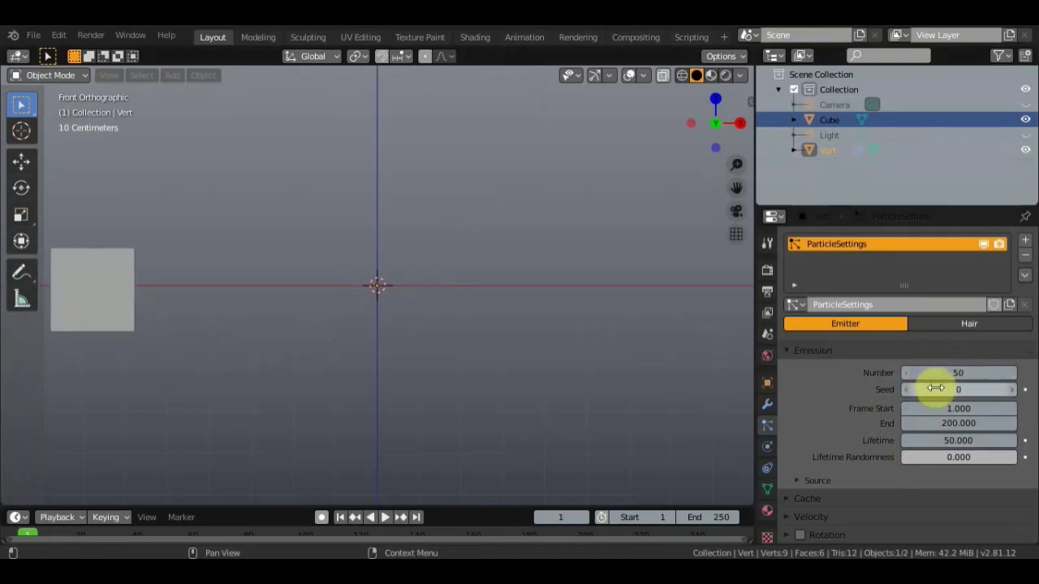
pyautogui.click(958, 389)
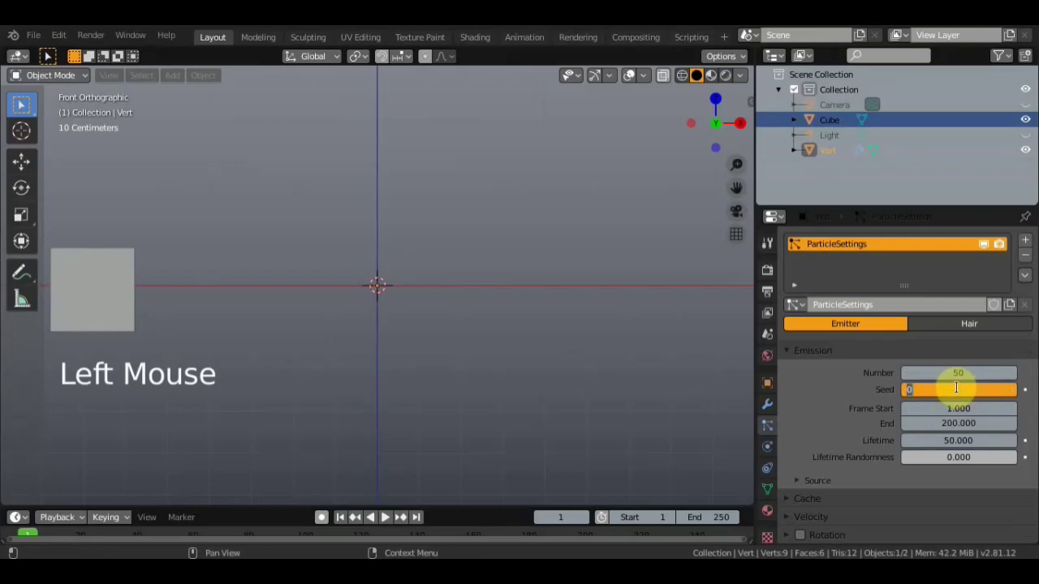
pyautogui.press('Return')
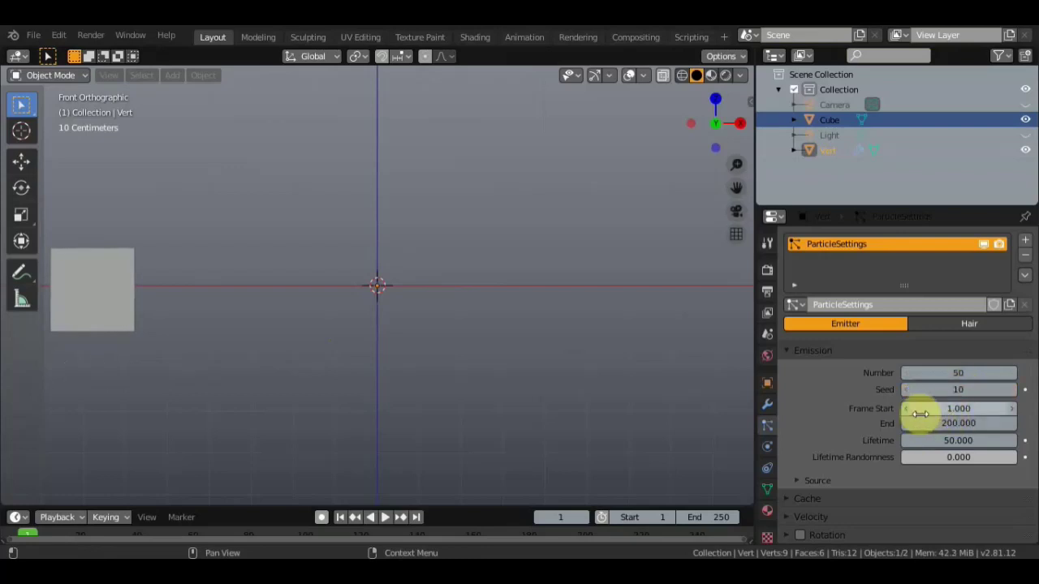
pyautogui.click(954, 408)
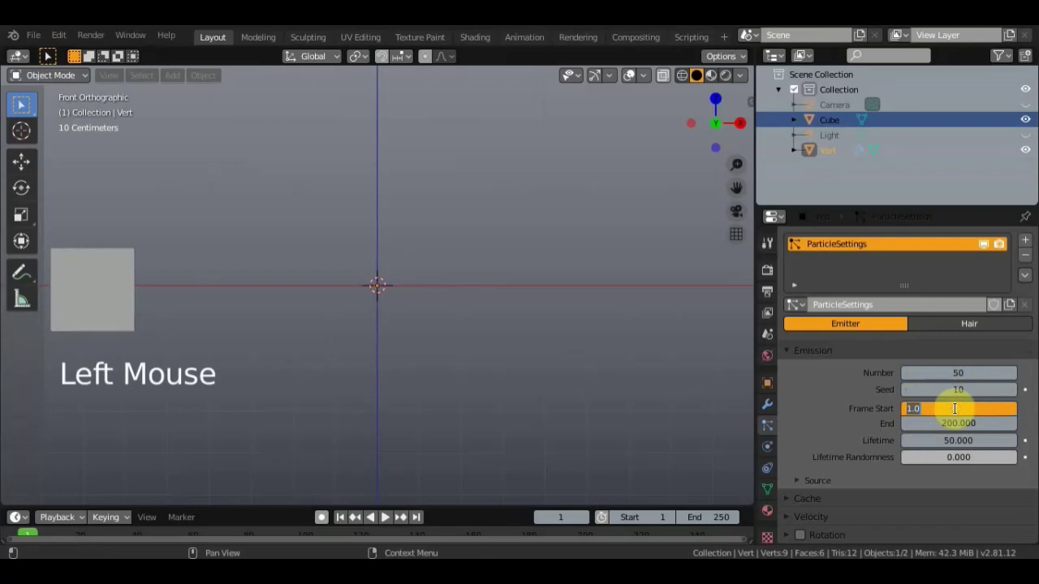
pyautogui.write('4')
pyautogui.write('25')
pyautogui.press('Return')
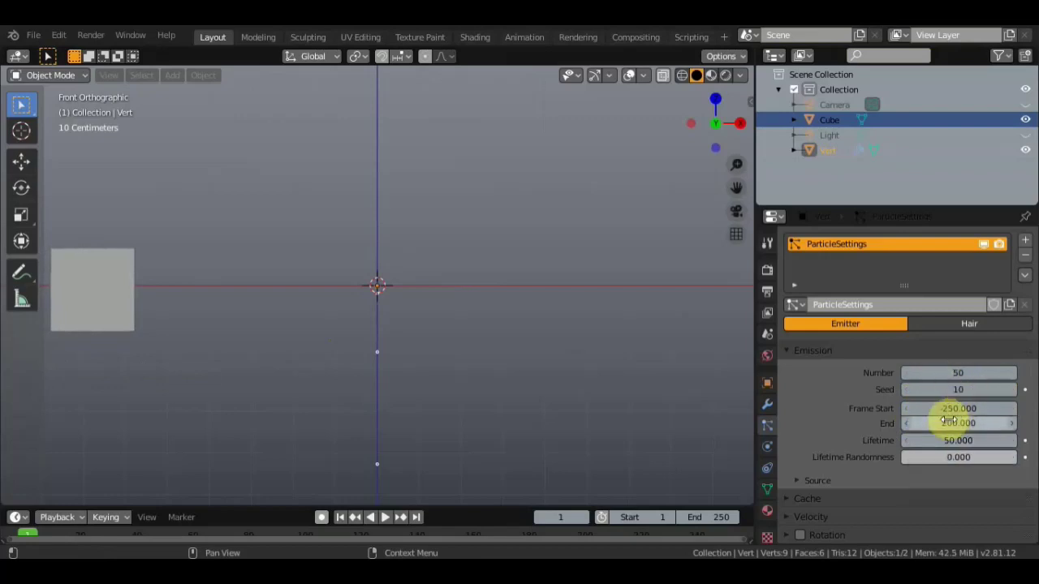
# Preview the particle animation, enlarging the timeline, and rewind to the first frame.
pyautogui.click(387, 517)
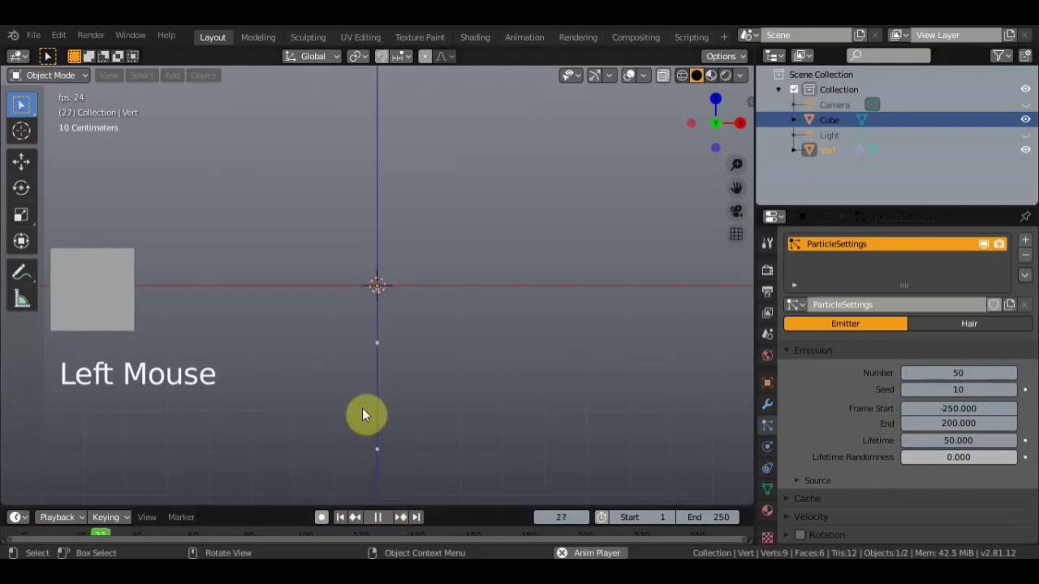
pyautogui.click(380, 517)
pyautogui.moveTo(466, 505); pyautogui.dragTo(459, 436)
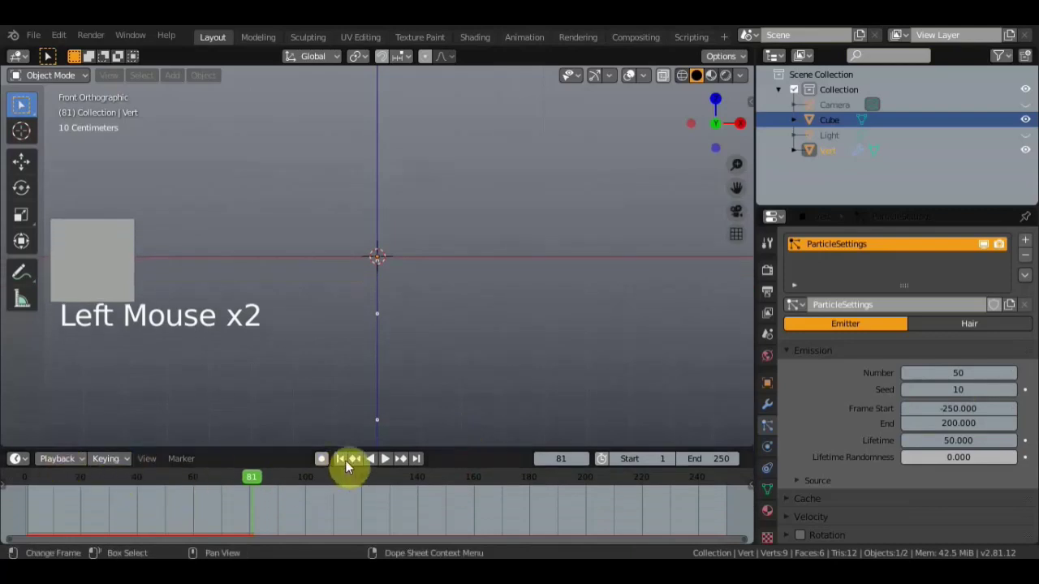
pyautogui.click(338, 459)
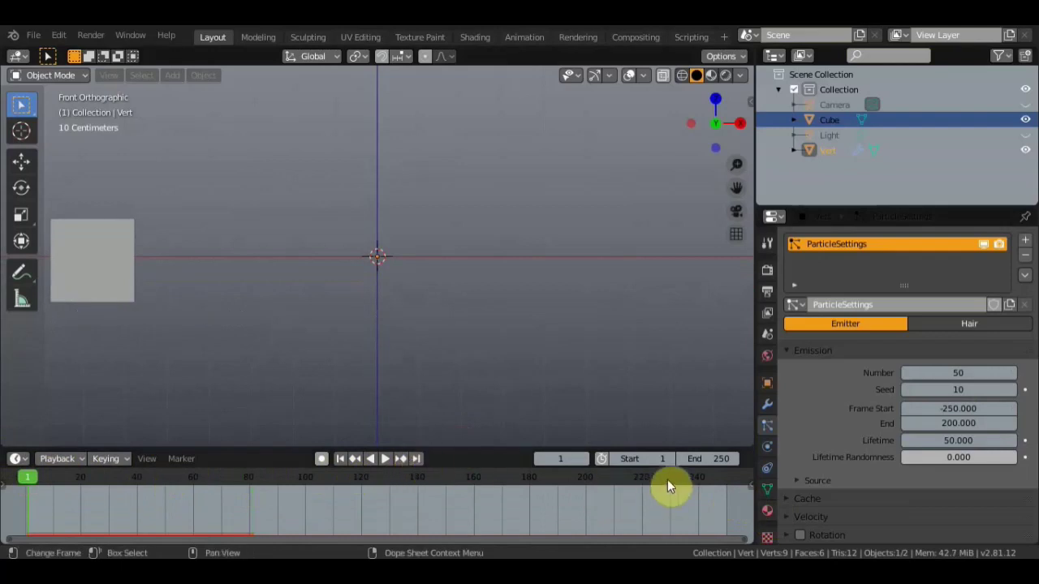
# Set the particle emission's End frame to 500.
pyautogui.click(945, 423)
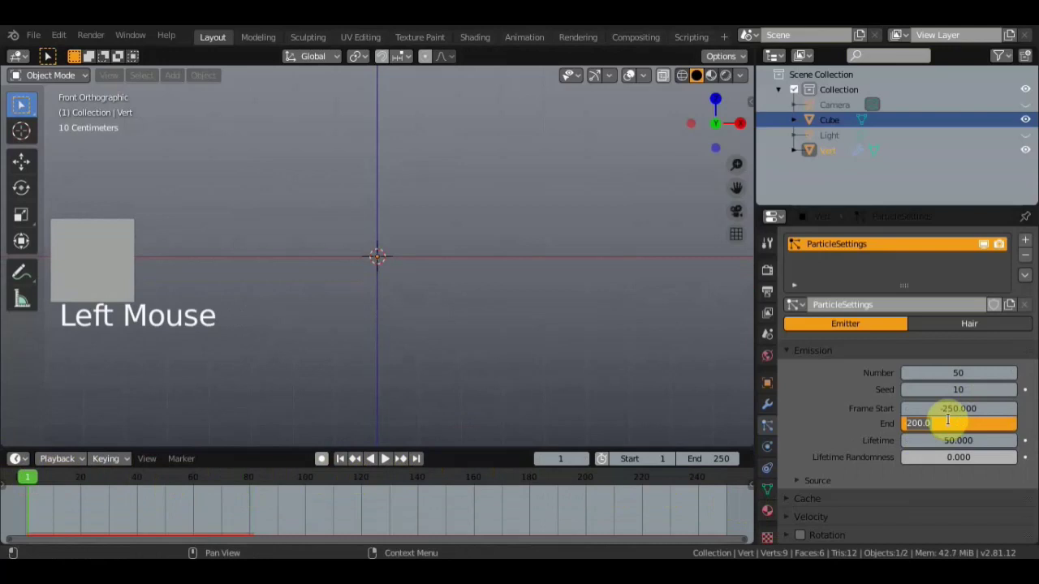
pyautogui.write('300')
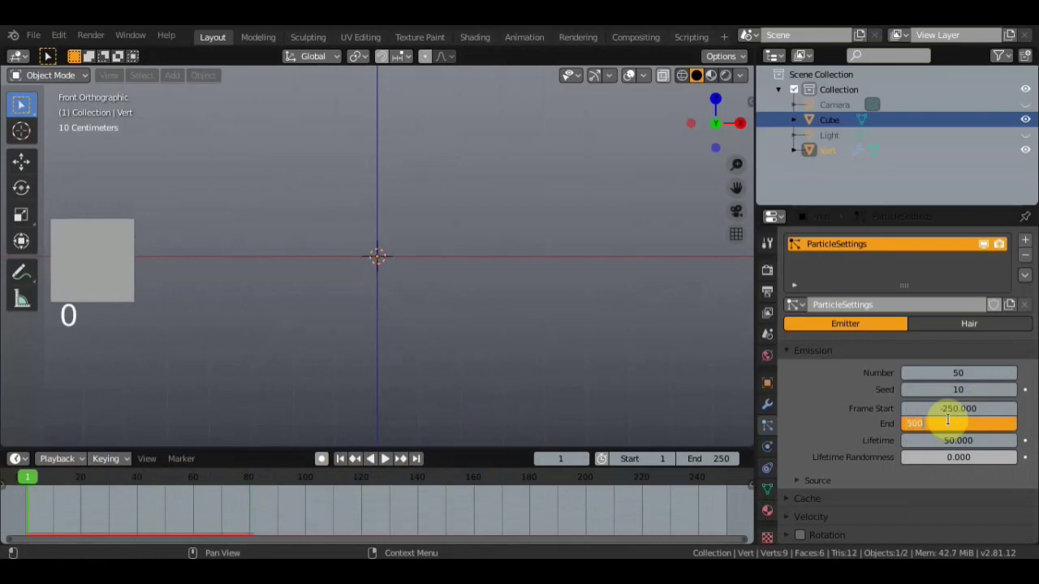
pyautogui.press('Return')
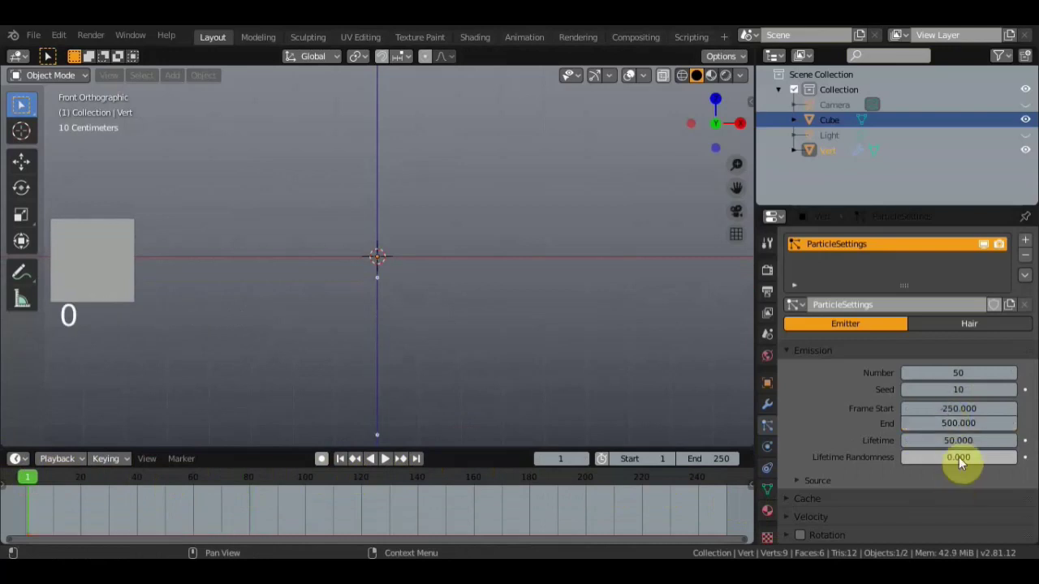
# Set the particle emission's End frame to 250 and paste the same value into Lifetime.
pyautogui.click(947, 423)
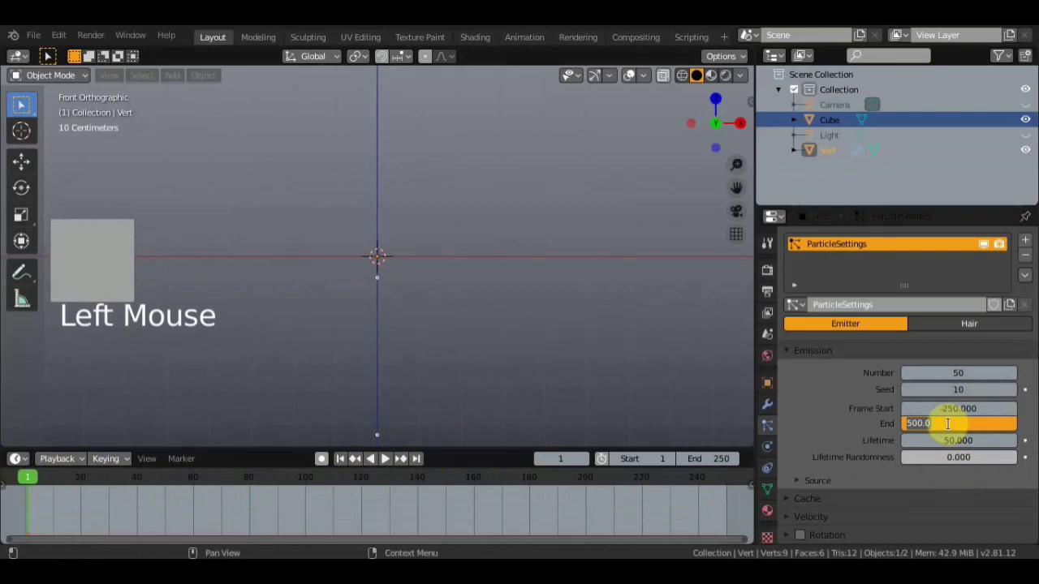
pyautogui.write('250')
pyautogui.press('Return')
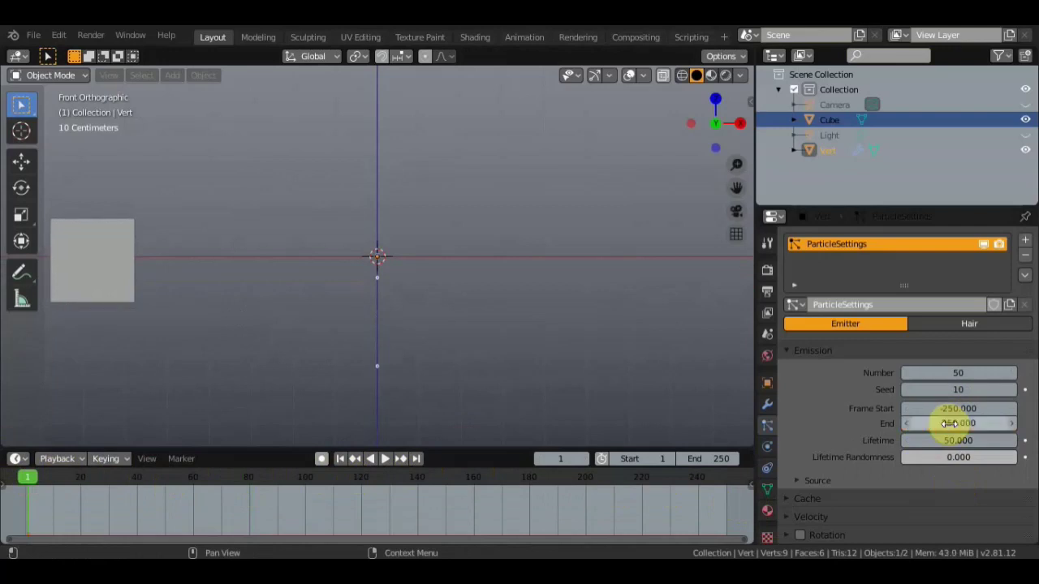
pyautogui.hotkey('ctrl', 'v')
pyautogui.hotkey('ctrl', 'v')
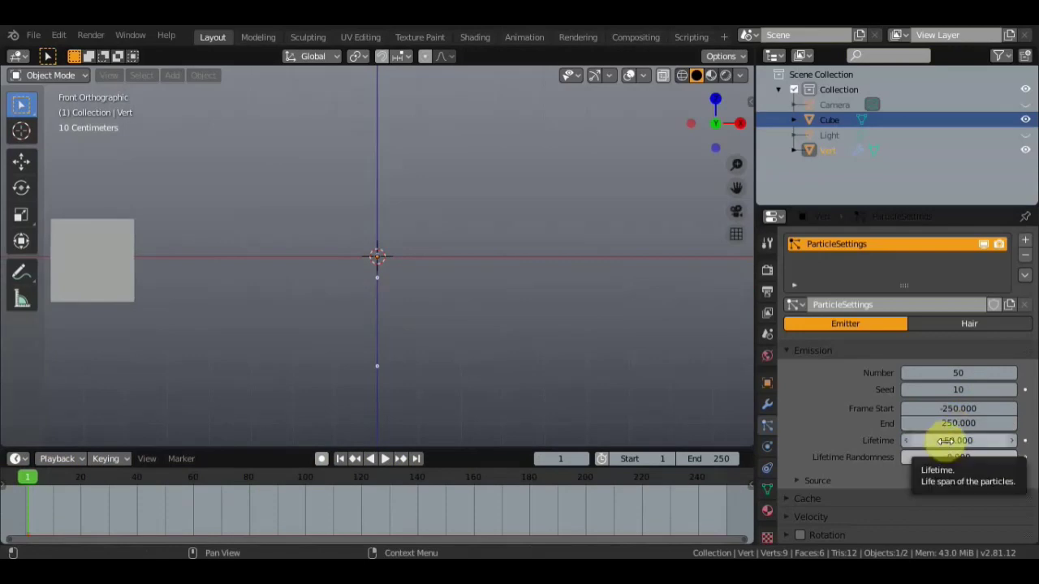
# Set the particle Lifetime to 1000 and Lifetime Randomness to about 0.071, and briefly preview the animation.
pyautogui.click(945, 441)
pyautogui.write('1000')
pyautogui.press('Return')
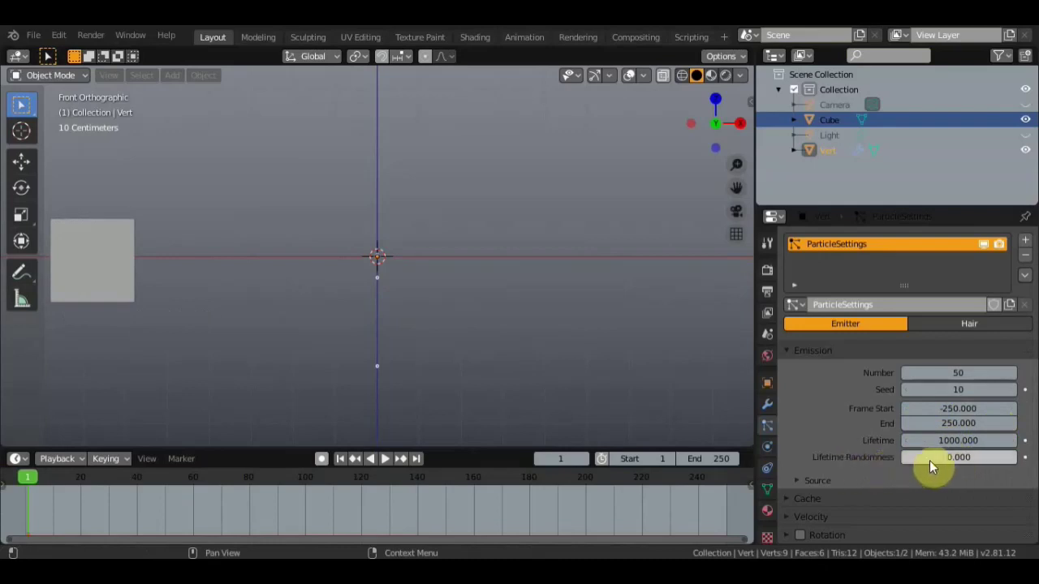
pyautogui.moveTo(943, 458); pyautogui.dragTo(958, 458)
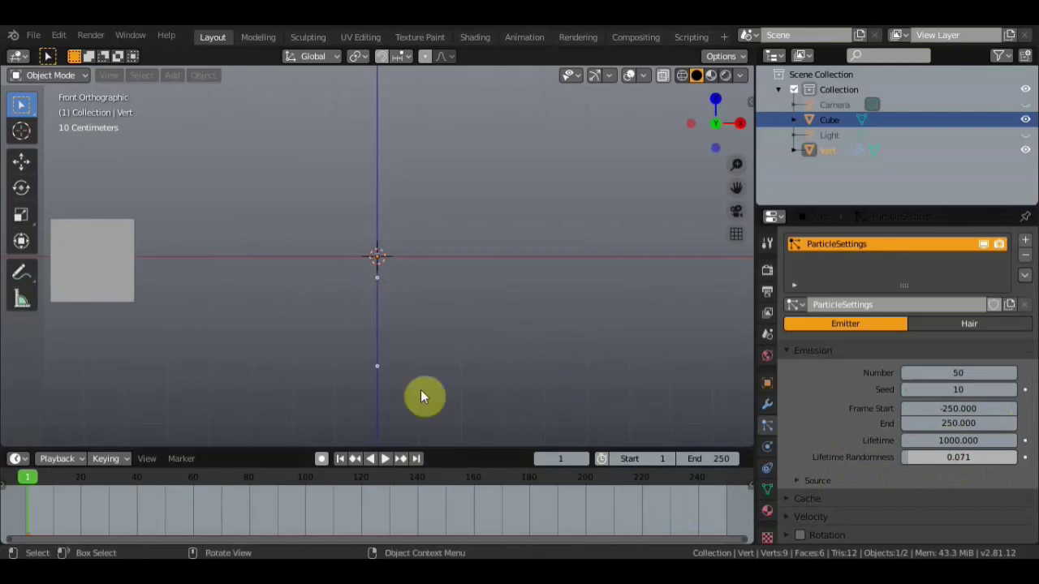
pyautogui.click(385, 459)
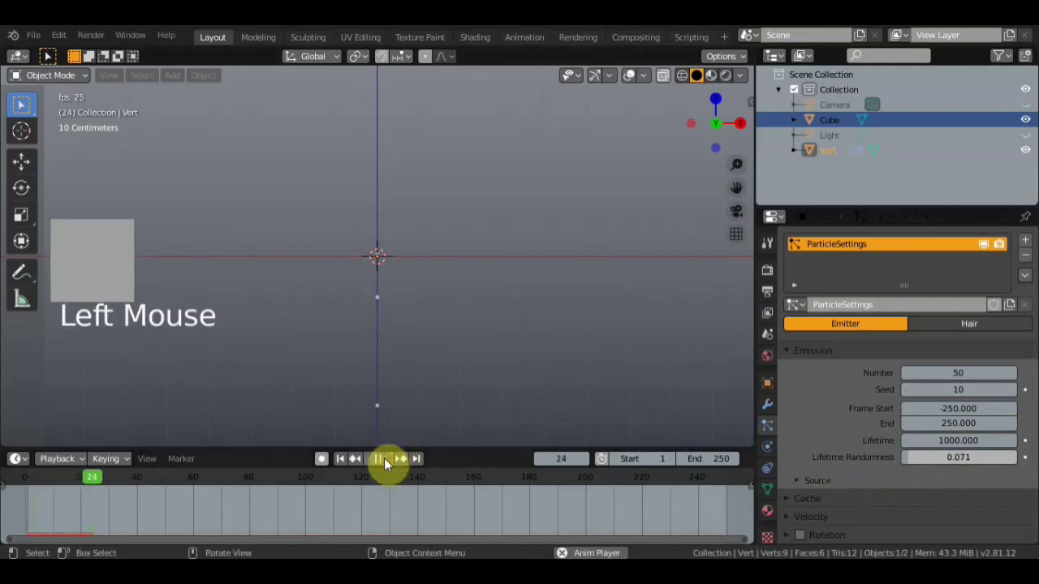
pyautogui.click(384, 457)
# Render the particles as Object, using the cube in the scene as the Instance Object.
pyautogui.scroll(-5, 866, 459)
pyautogui.scroll(-4, 865, 455)
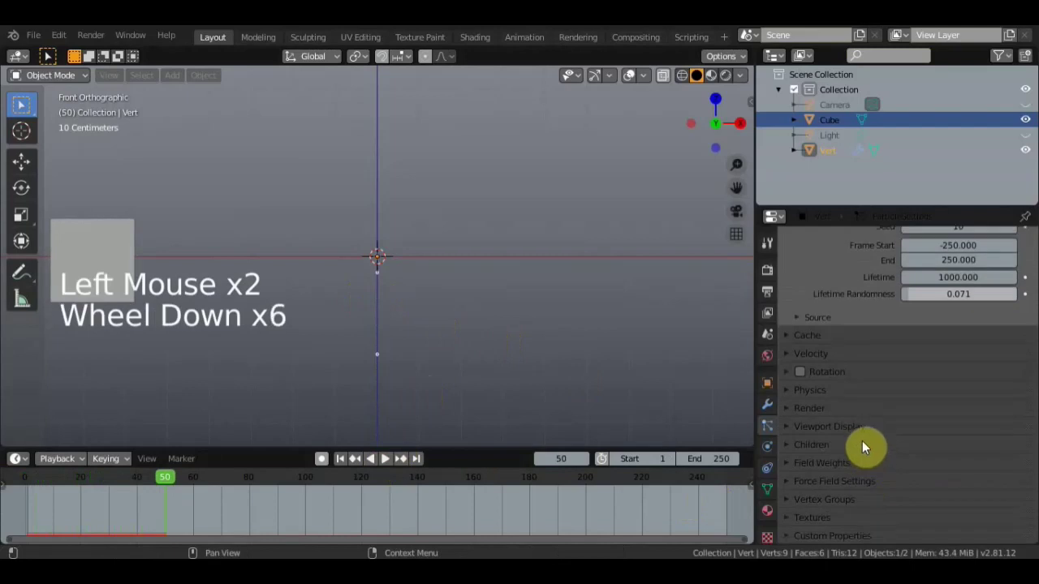
pyautogui.click(812, 409)
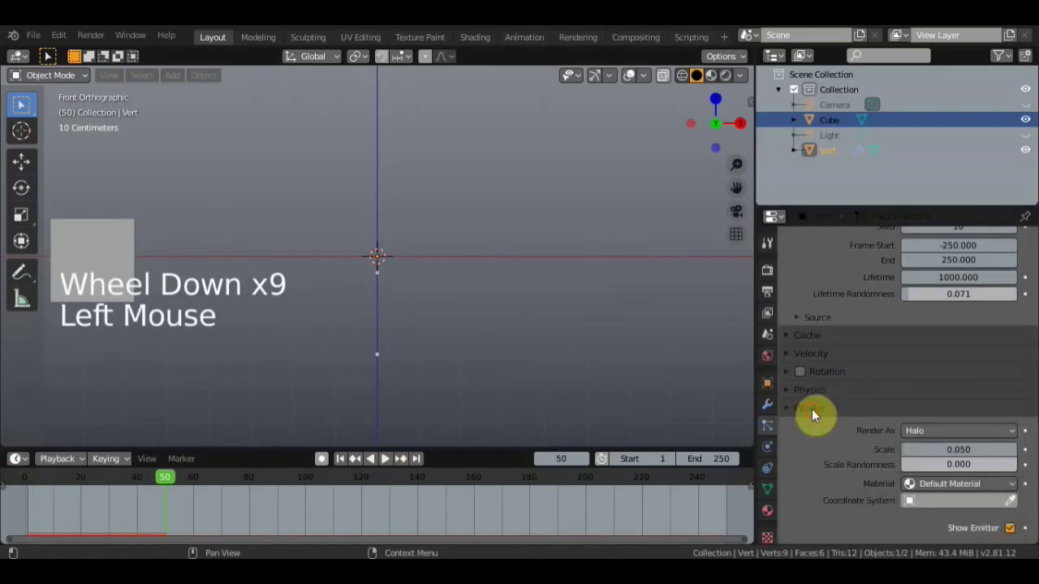
pyautogui.click(953, 430)
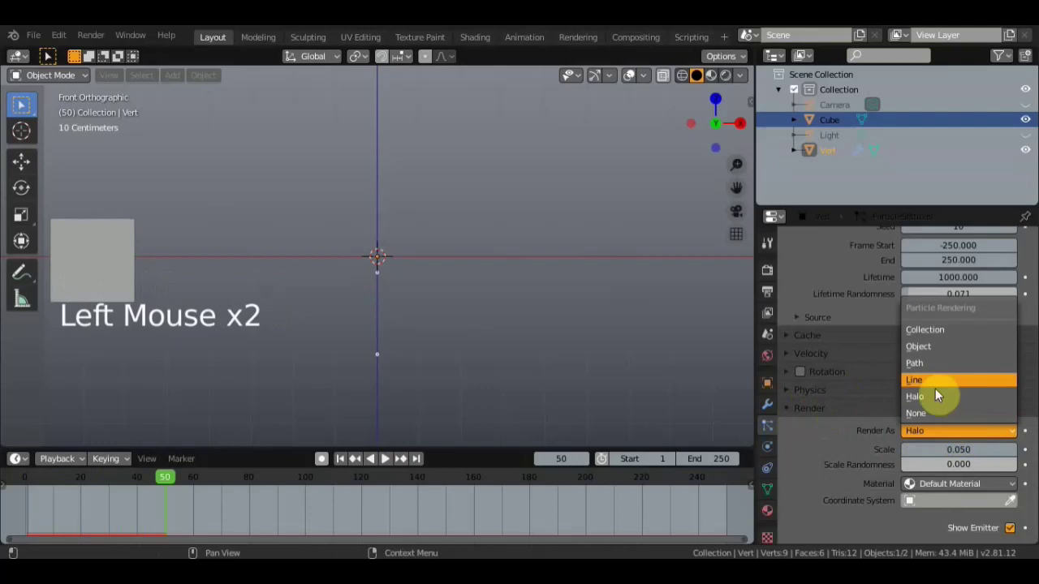
pyautogui.click(931, 348)
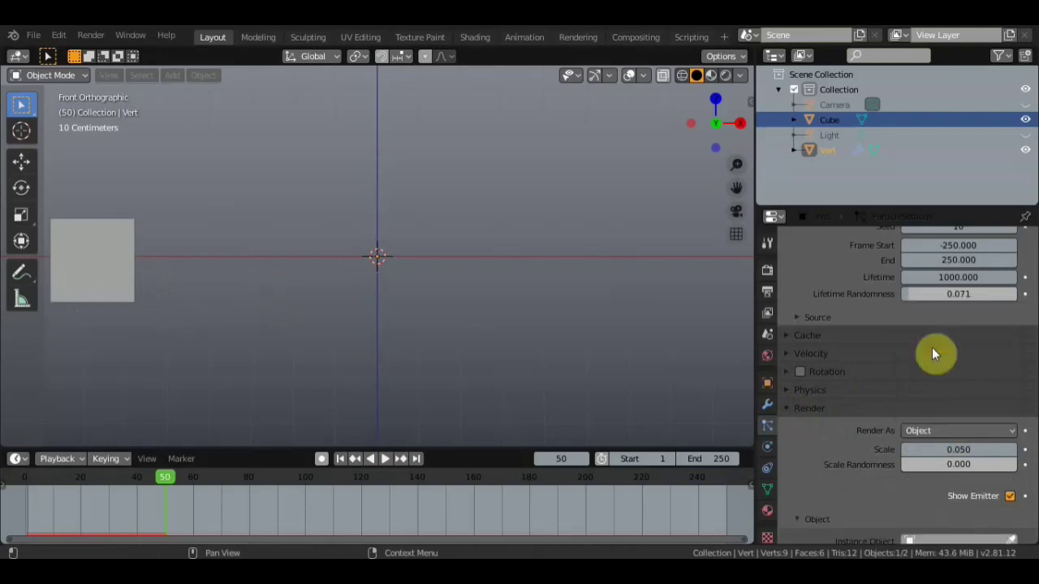
pyautogui.scroll(-2, 1005, 491)
pyautogui.click(1010, 481)
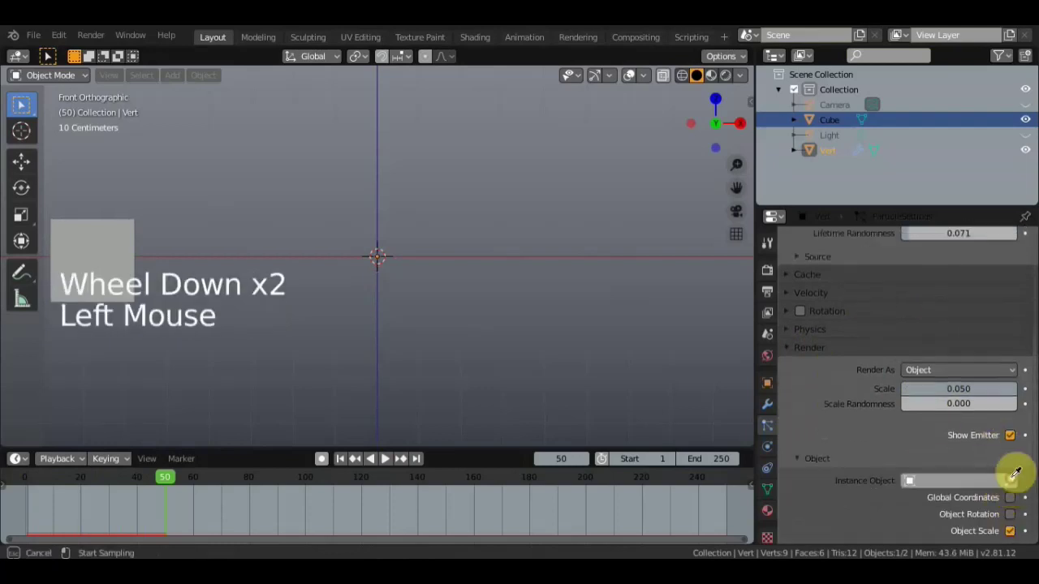
pyautogui.click(105, 244)
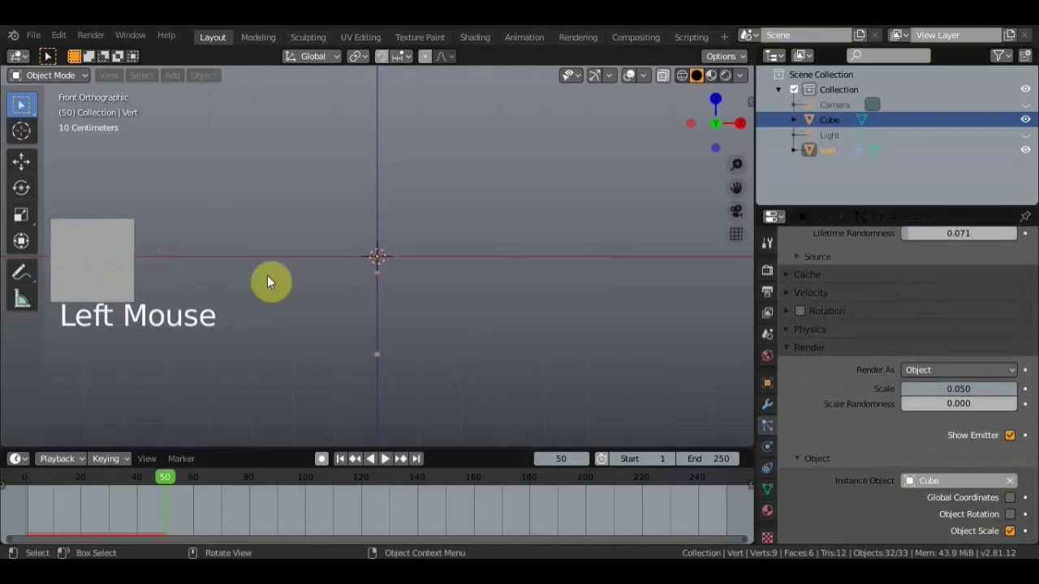
pyautogui.scroll(20, 388, 349)
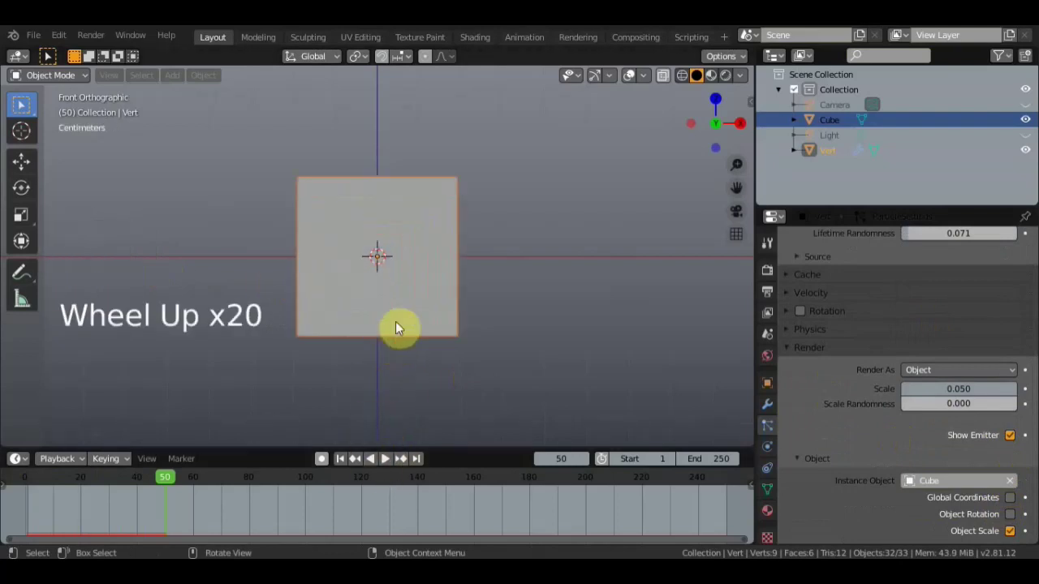
pyautogui.scroll(-16, 396, 325)
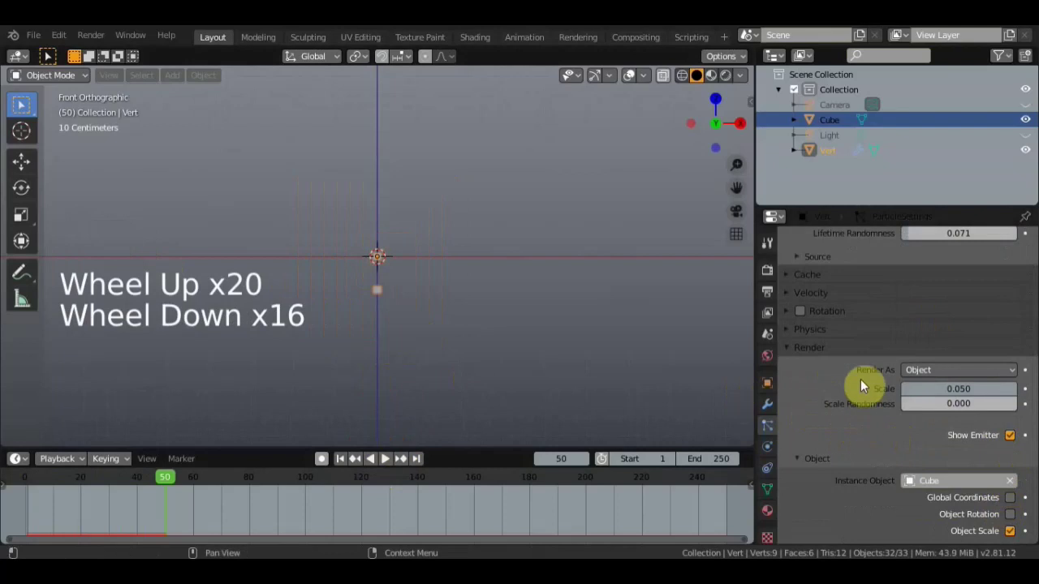
# Change the particle Physics Type to Boids and play back the animation to check the motion.
pyautogui.click(824, 330)
pyautogui.click(975, 352)
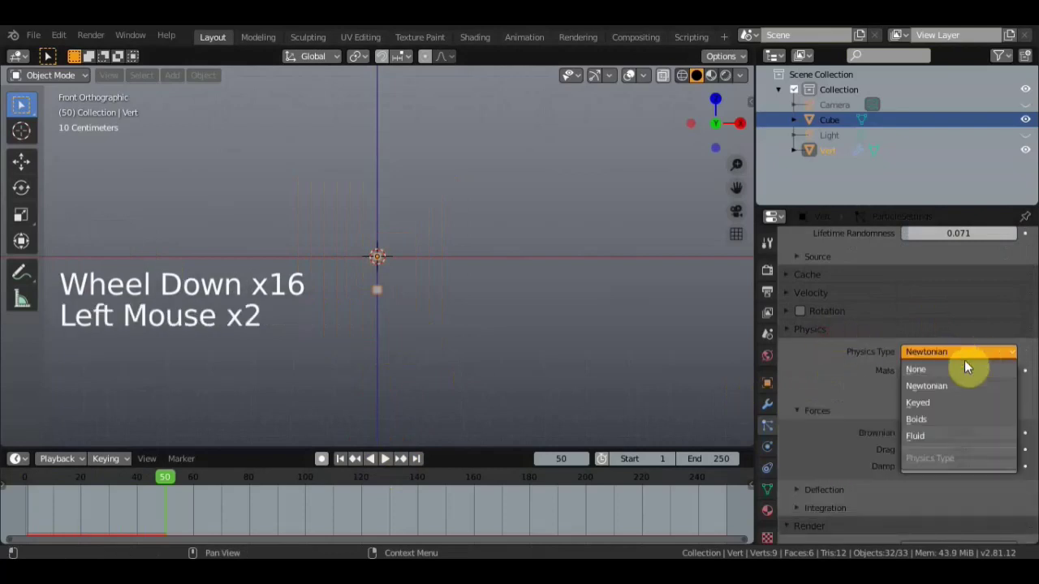
pyautogui.click(926, 420)
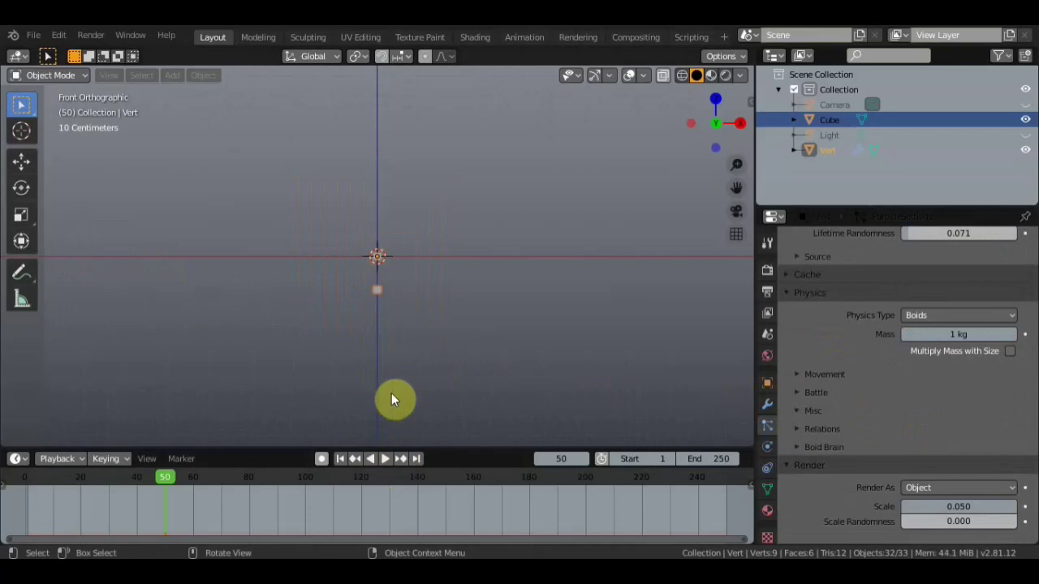
pyautogui.click(383, 459)
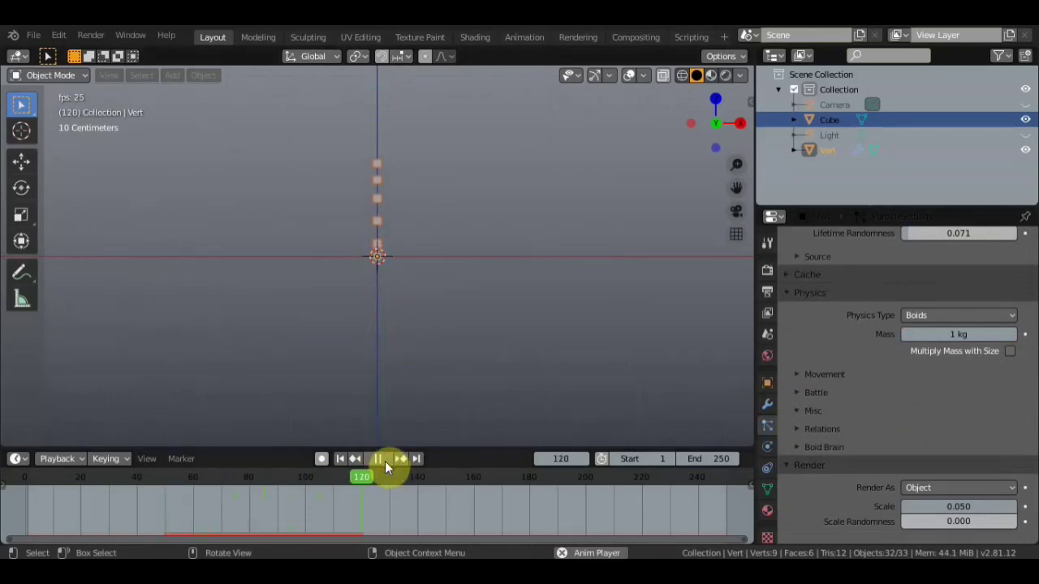
pyautogui.scroll(-2, 429, 323)
pyautogui.scroll(1, 389, 361)
pyautogui.click(379, 460)
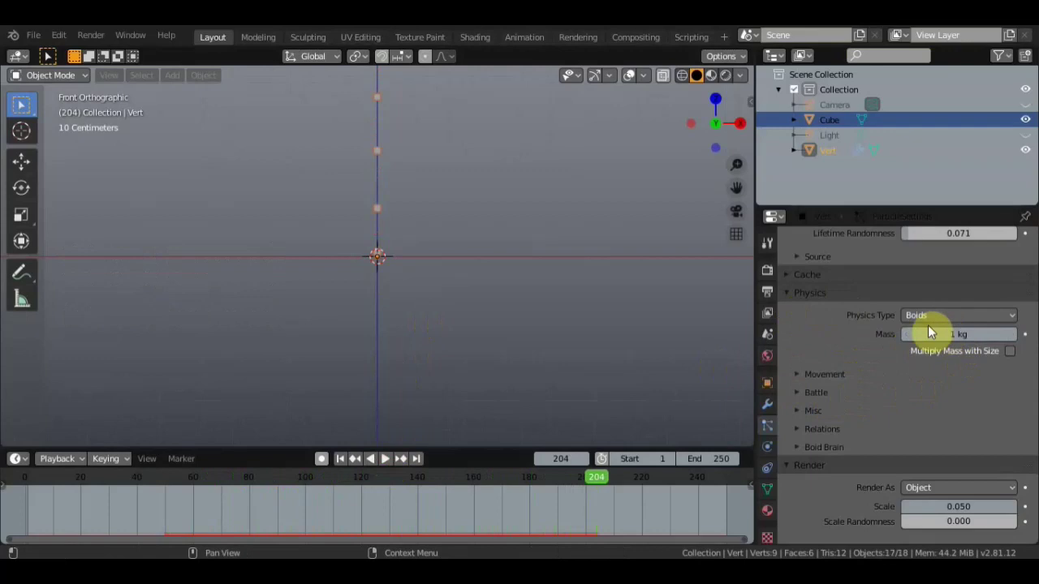
# Set the boid particles' Mass to 0.3 kg.
pyautogui.click(956, 332)
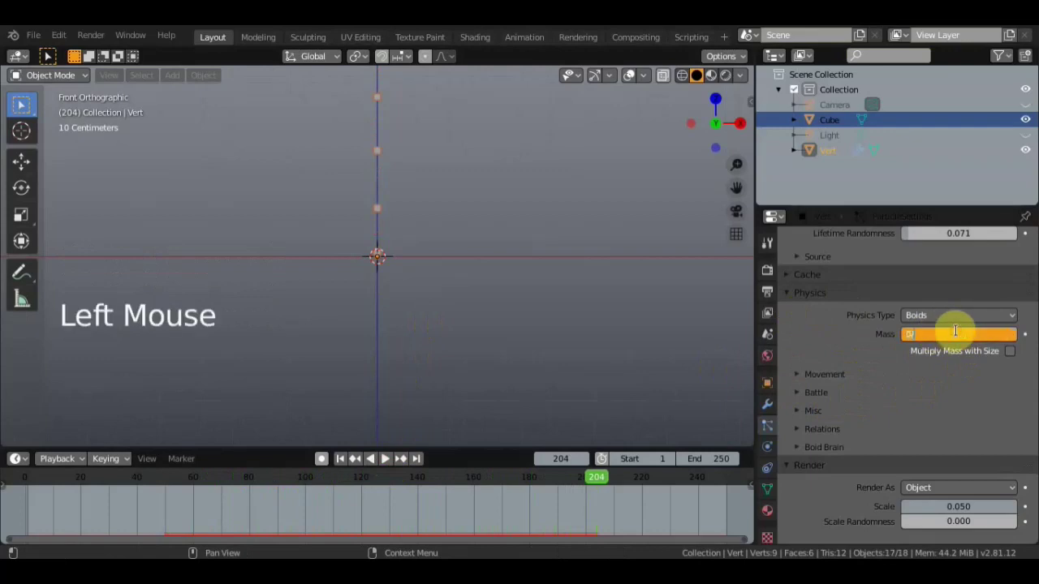
pyautogui.press('Return')
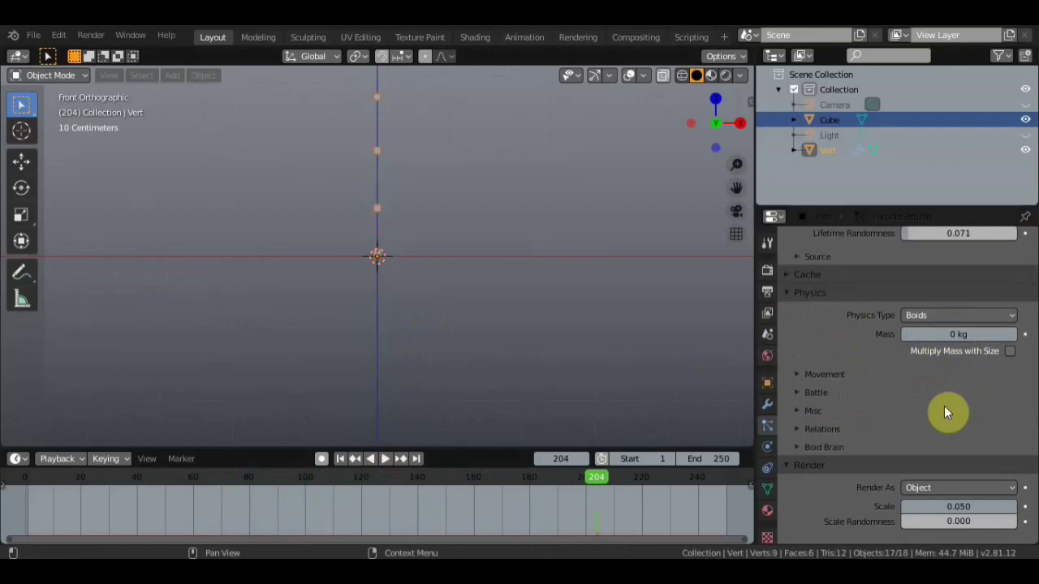
pyautogui.click(952, 334)
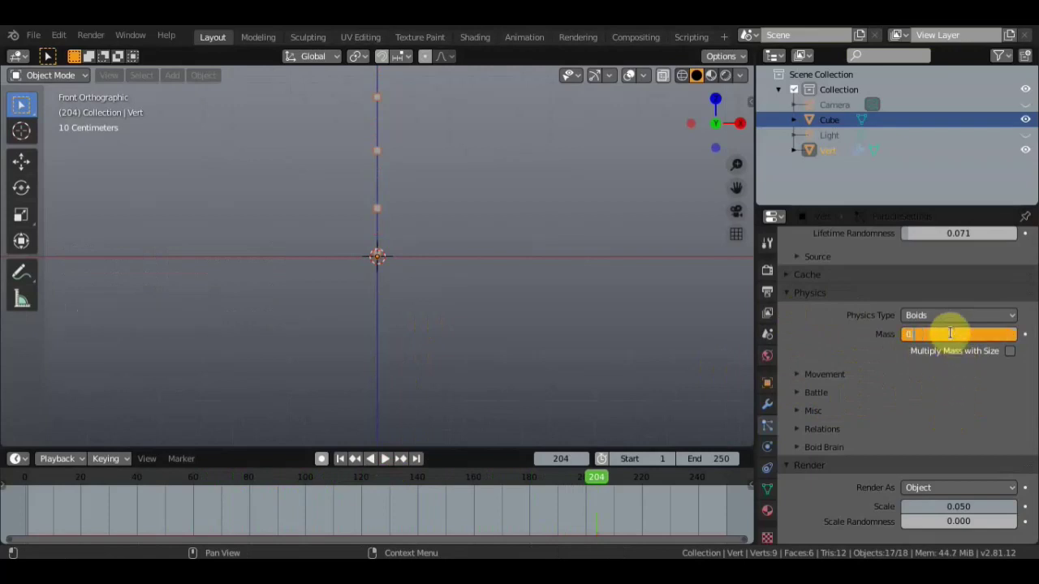
pyautogui.press('Return')
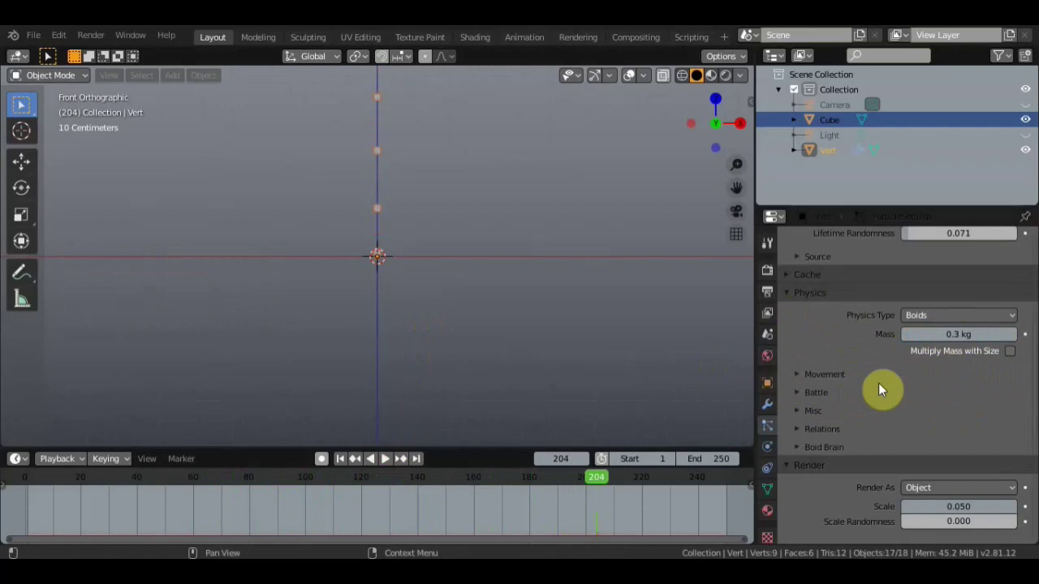
# Add the Avoid Collision and Follow Leader rules to the Boid Brain, and select the Separate rule.
pyautogui.click(821, 448)
pyautogui.scroll(-3, 822, 447)
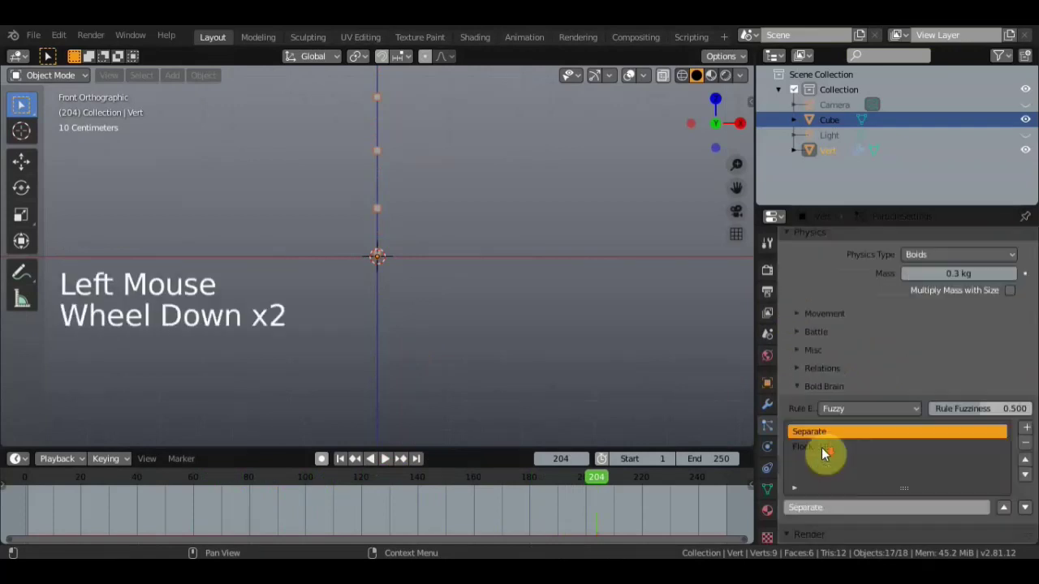
pyautogui.click(1026, 398)
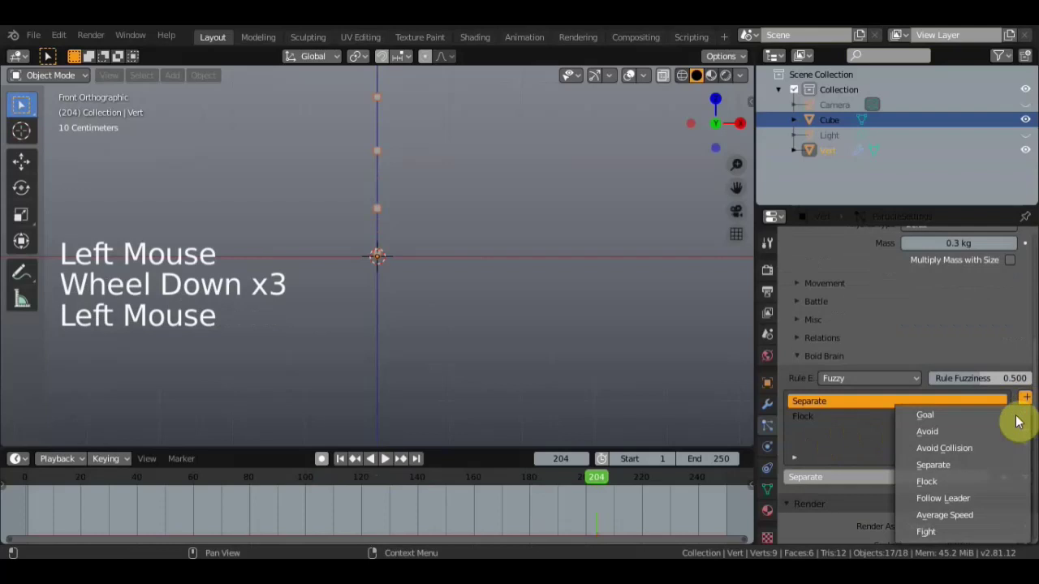
pyautogui.click(960, 450)
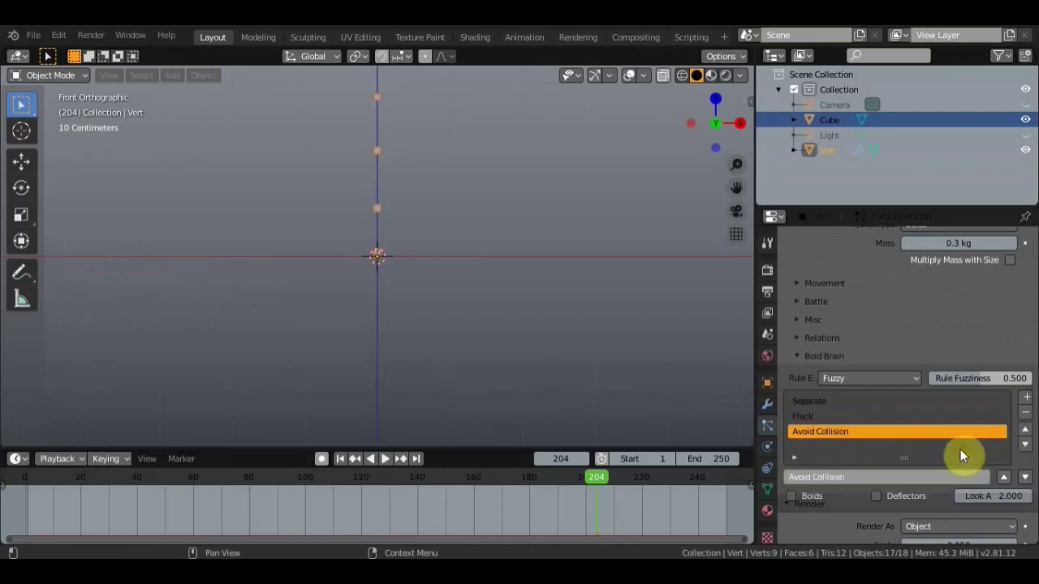
pyautogui.click(1027, 399)
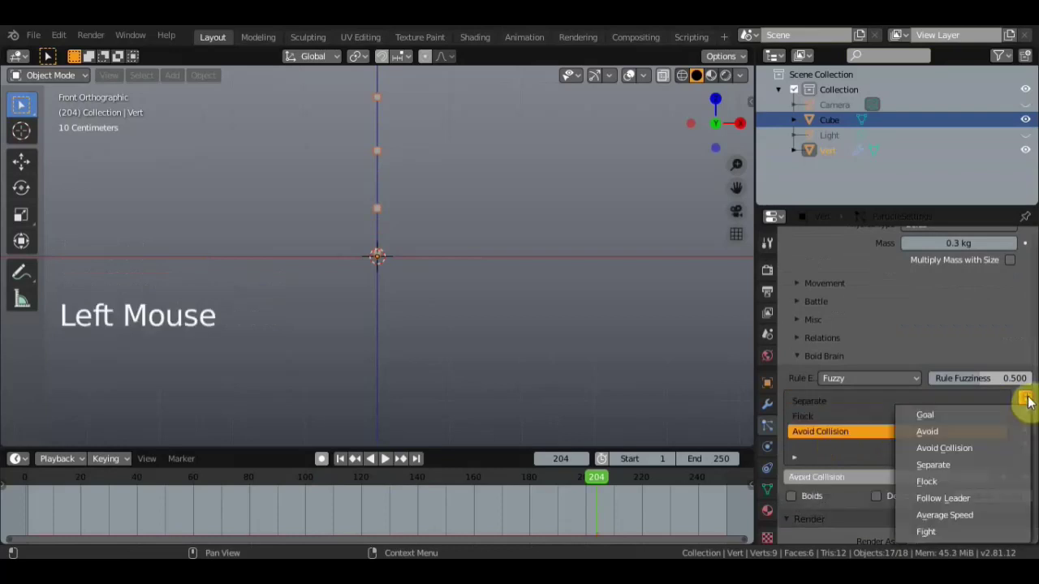
pyautogui.click(956, 498)
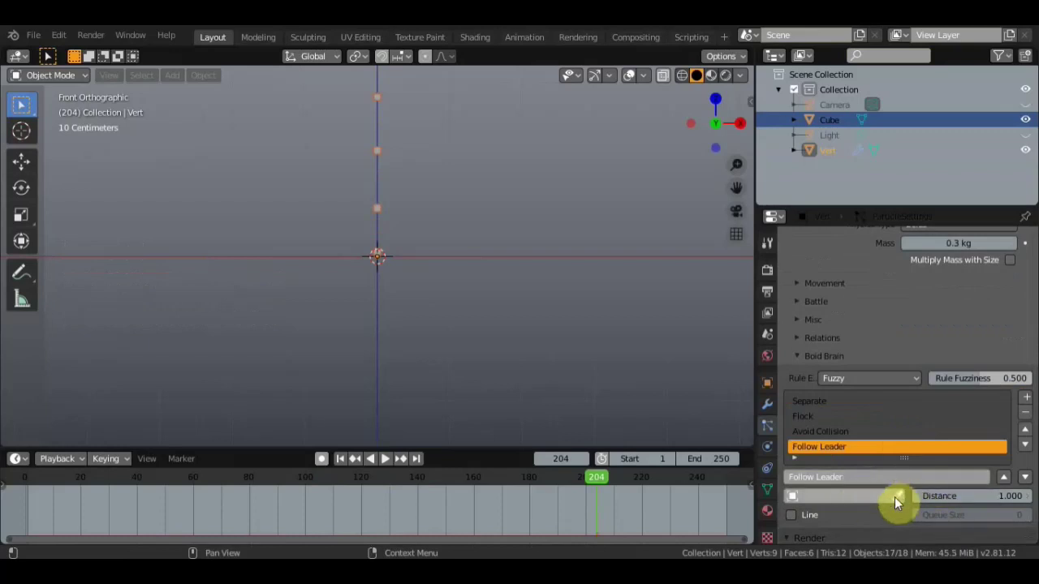
pyautogui.click(817, 402)
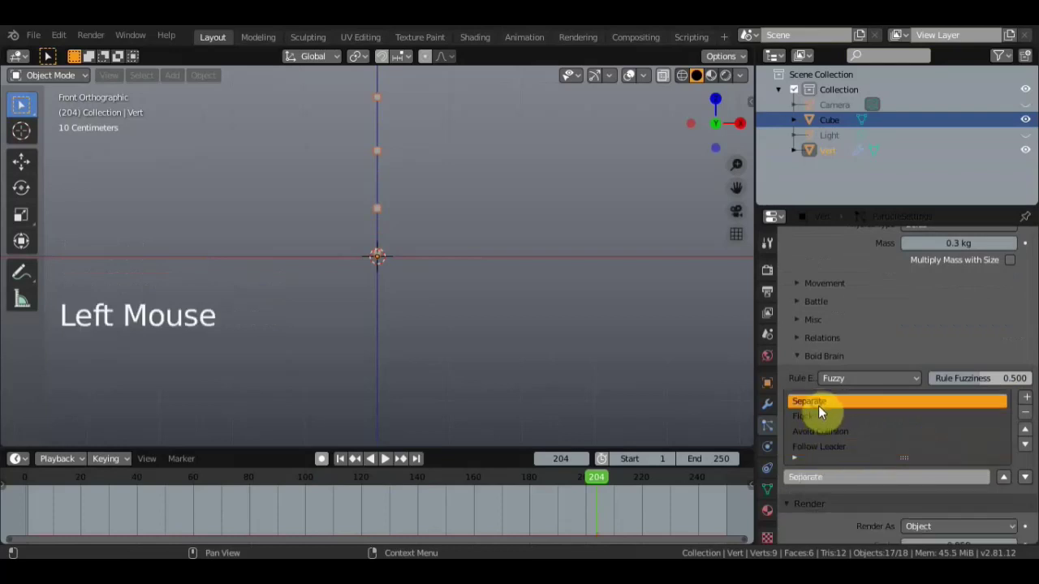
# Raise the boids' Min Air Speed in the Movement settings to about 0.019.
pyautogui.scroll(2, 943, 326)
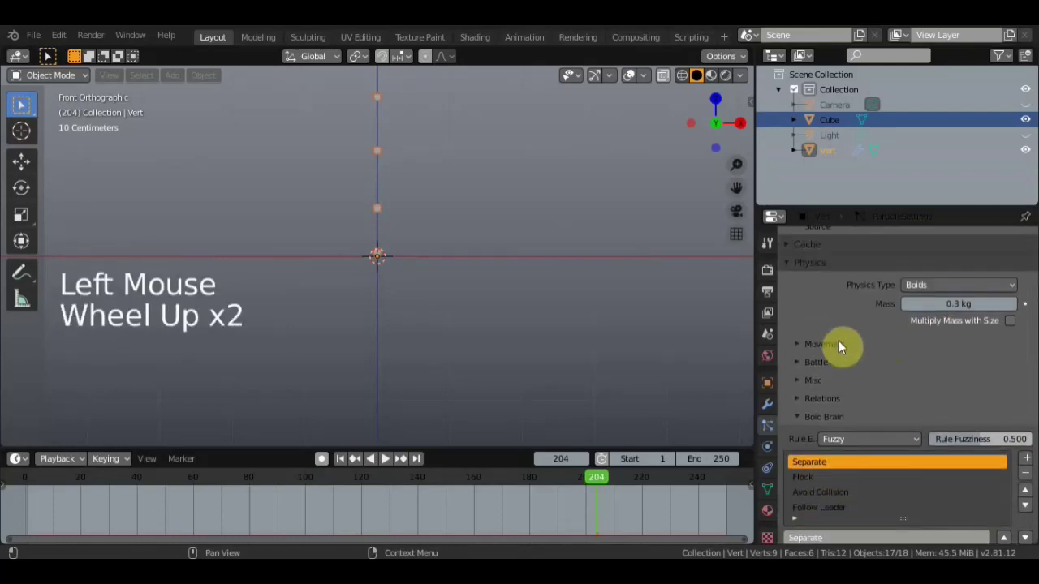
pyautogui.click(838, 346)
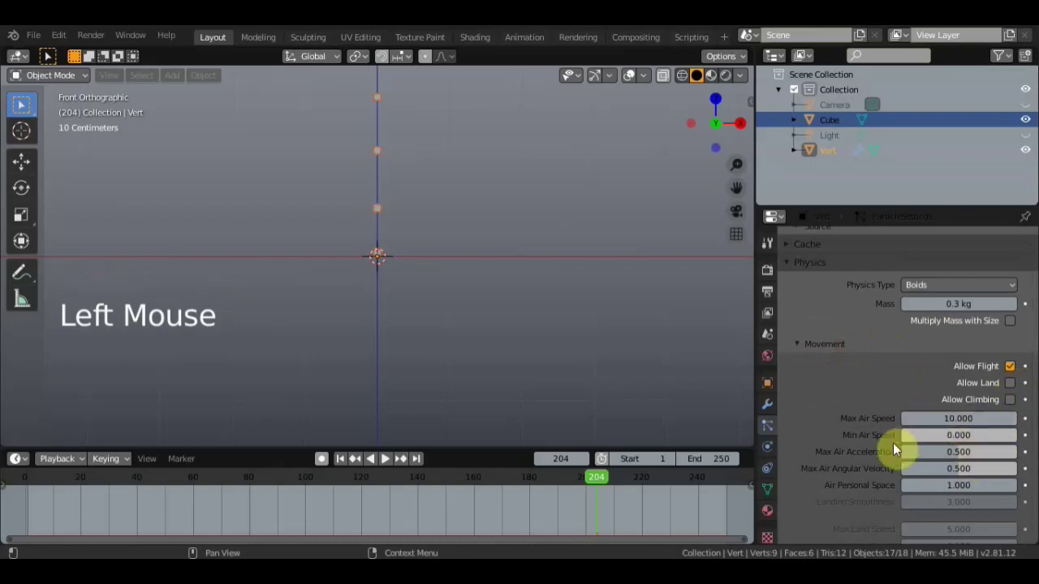
pyautogui.click(933, 436)
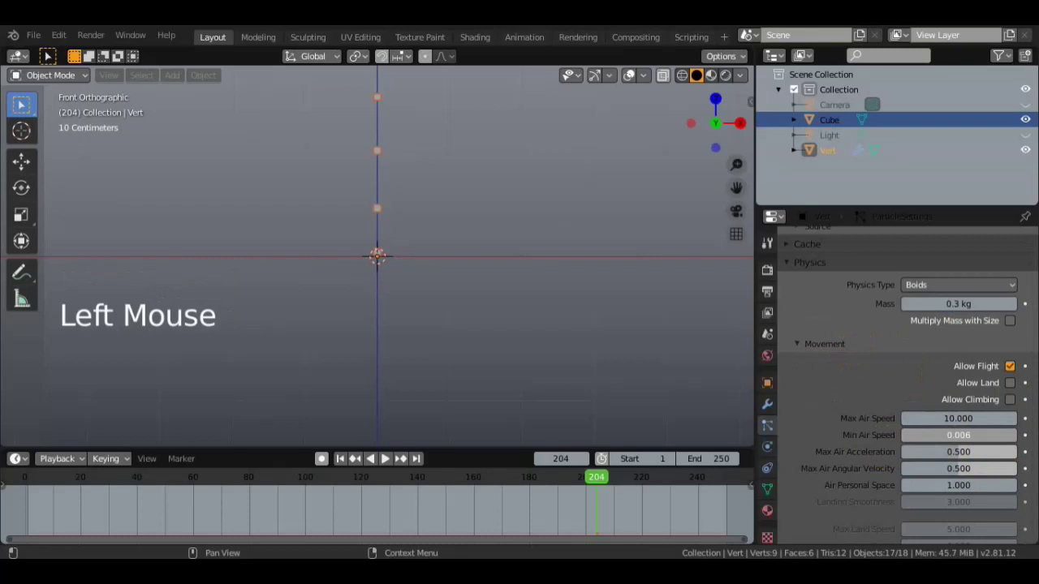
pyautogui.moveTo(958, 435); pyautogui.dragTo(970, 435)
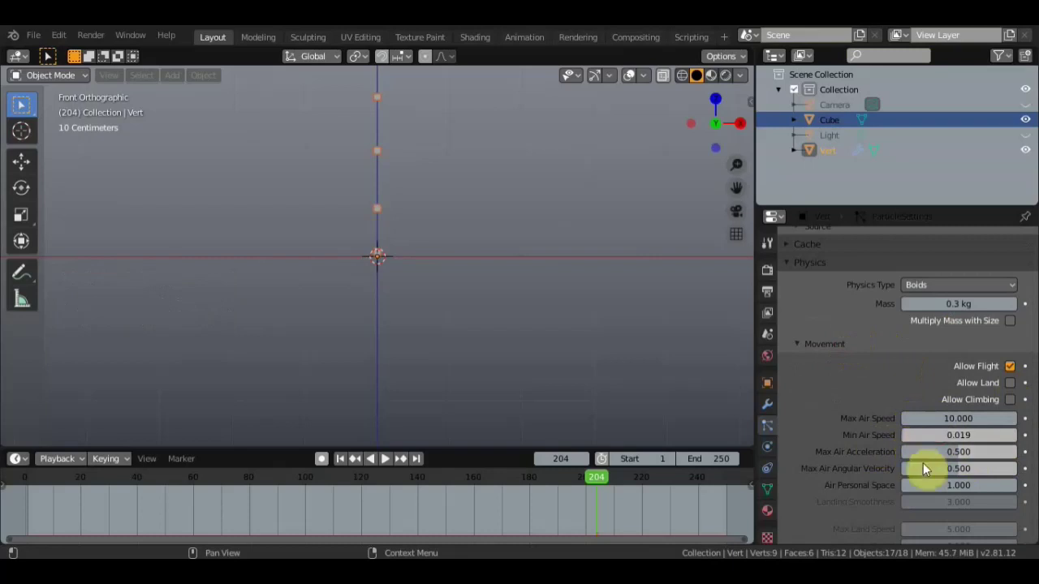
# Play the animation and examine how the boid particles move around the emitter.
pyautogui.click(386, 461)
pyautogui.scroll(-2, 442, 250)
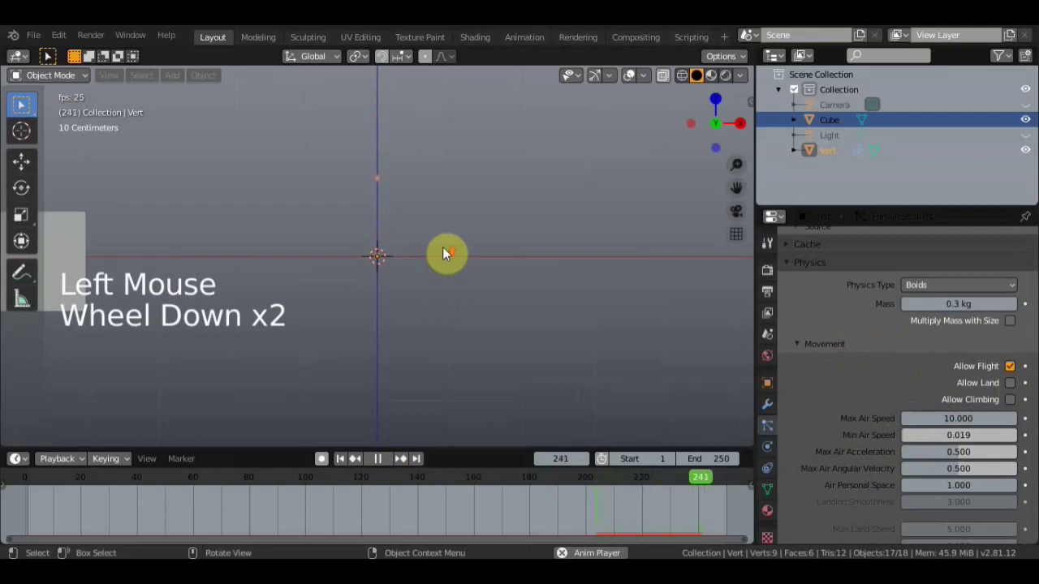
pyautogui.scroll(3, 442, 252)
pyautogui.keyDown('shift'); pyautogui.scroll(1, 445, 308); pyautogui.keyUp('shift')
pyautogui.moveTo(445, 311)
pyautogui.keyDown('shift'); pyautogui.mouseDown(button='middle')
pyautogui.moveTo(445, 325)
pyautogui.moveTo(452, 311)
pyautogui.mouseUp(button='middle'); pyautogui.keyUp('shift')
pyautogui.scroll(-3, 452, 311)
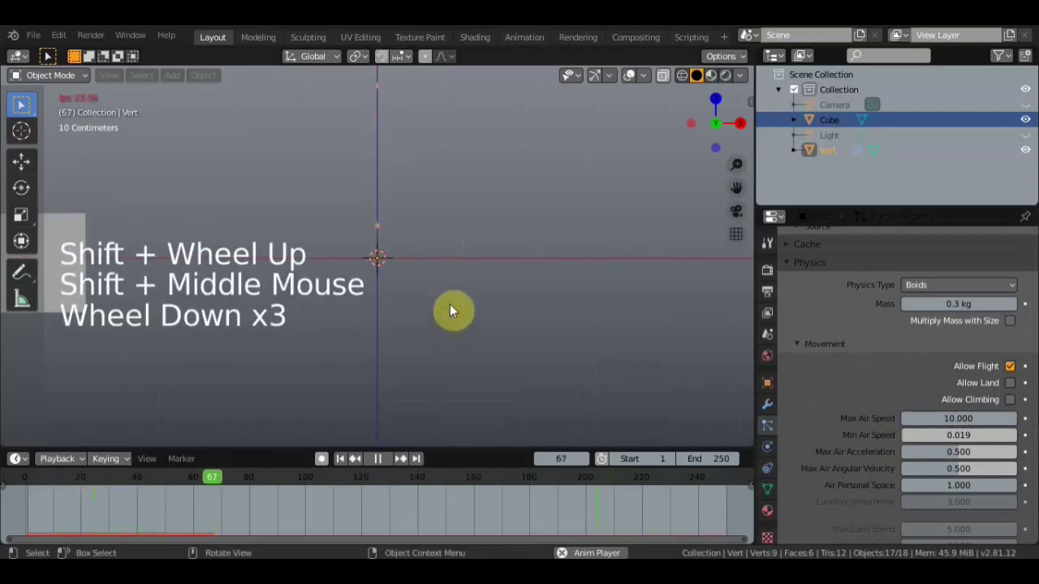
pyautogui.scroll(1, 452, 311)
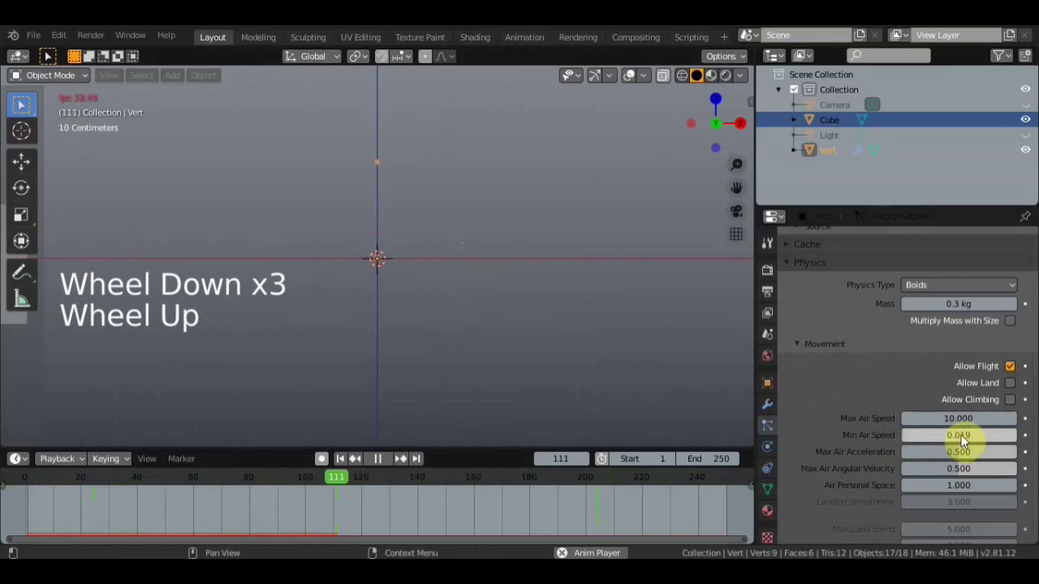
# Lower the boids' Max Air Angular Velocity to about 0.357, set Air Personal Space to 3.1, and preview the motion.
pyautogui.moveTo(957, 469)
pyautogui.mouseDown()
pyautogui.moveTo(916, 469)
pyautogui.moveTo(950, 471)
pyautogui.mouseUp()
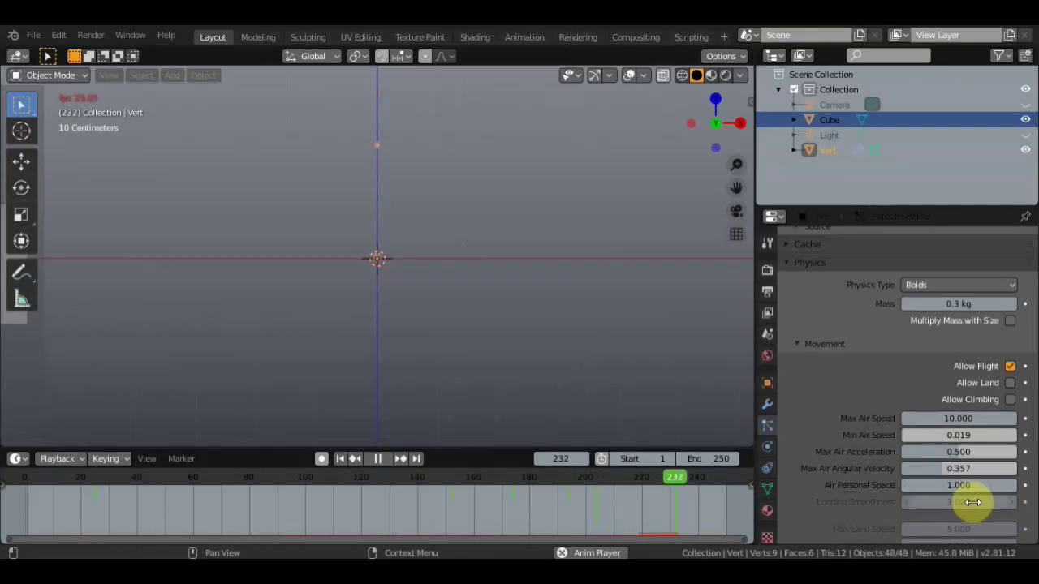
pyautogui.click(378, 459)
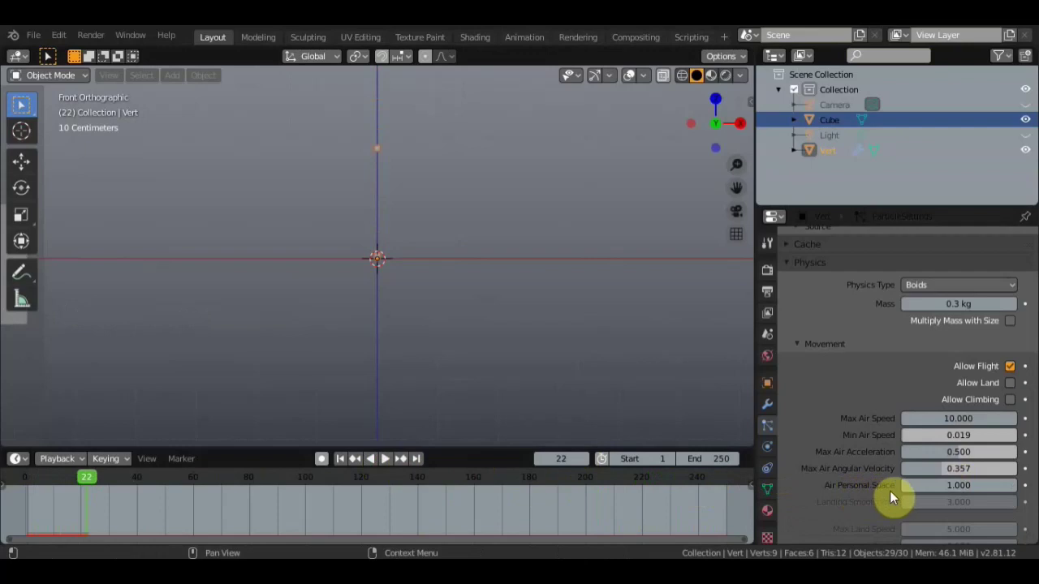
pyautogui.click(951, 487)
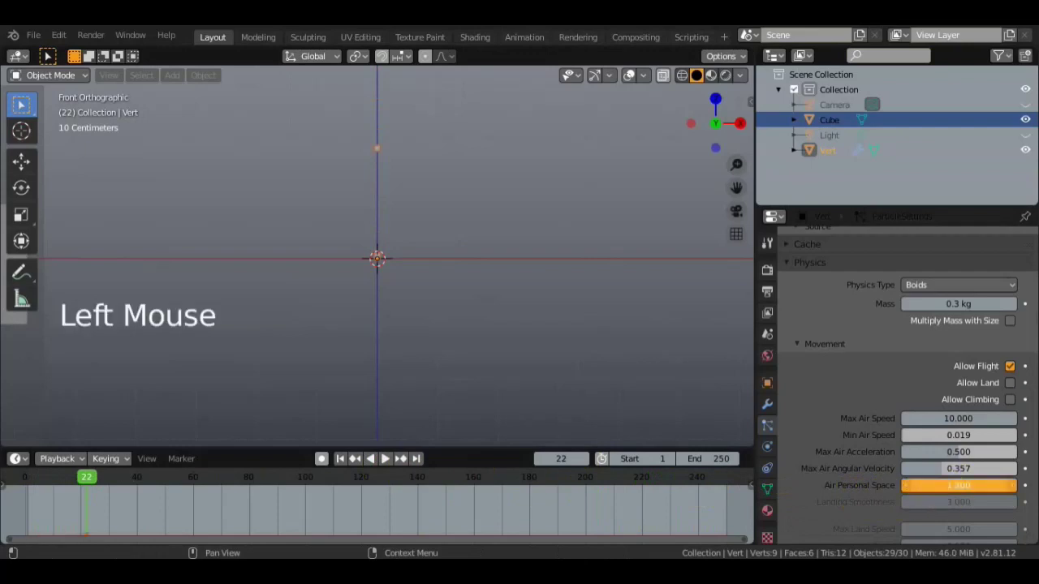
pyautogui.moveTo(958, 485); pyautogui.dragTo(853, 459)
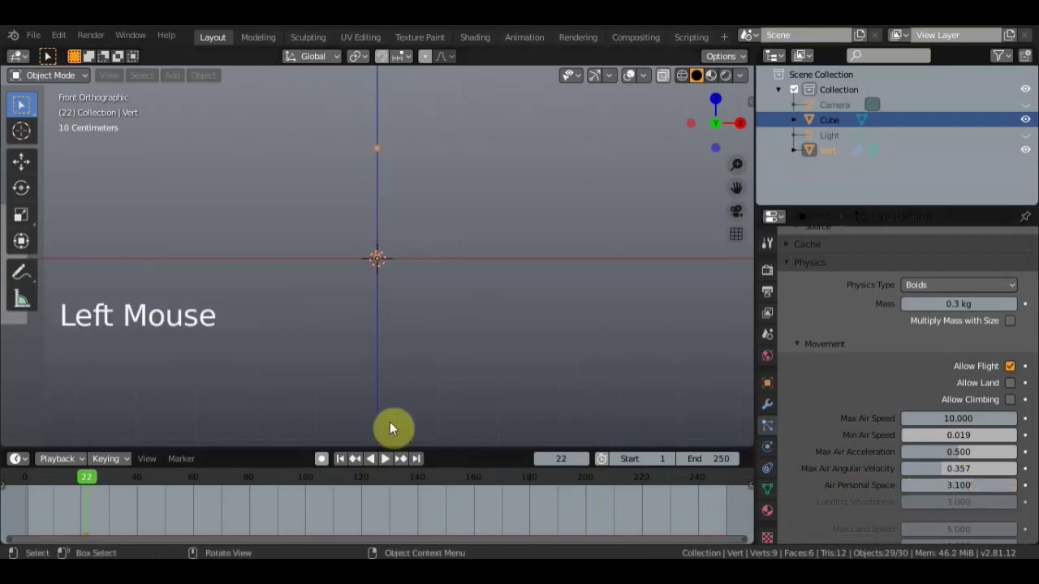
pyautogui.click(381, 459)
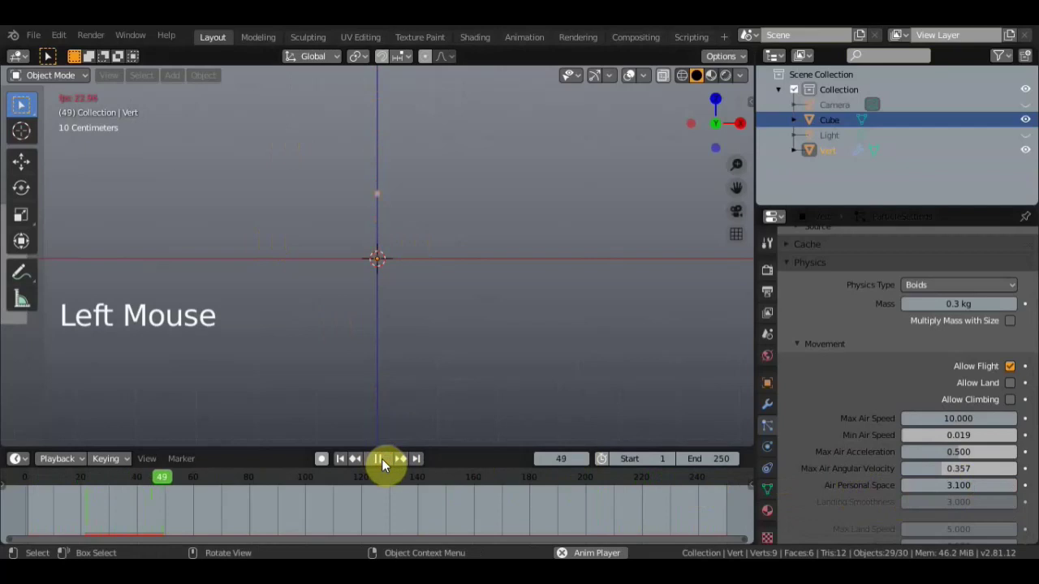
pyautogui.click(382, 458)
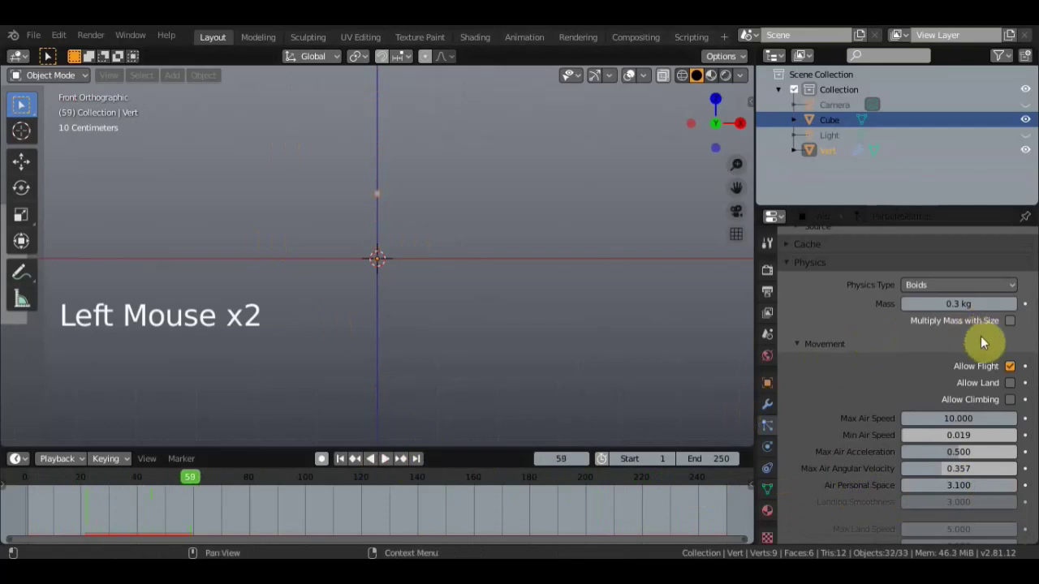
# Select the Follow Leader rule in the Boid Brain.
pyautogui.scroll(-5, 955, 345)
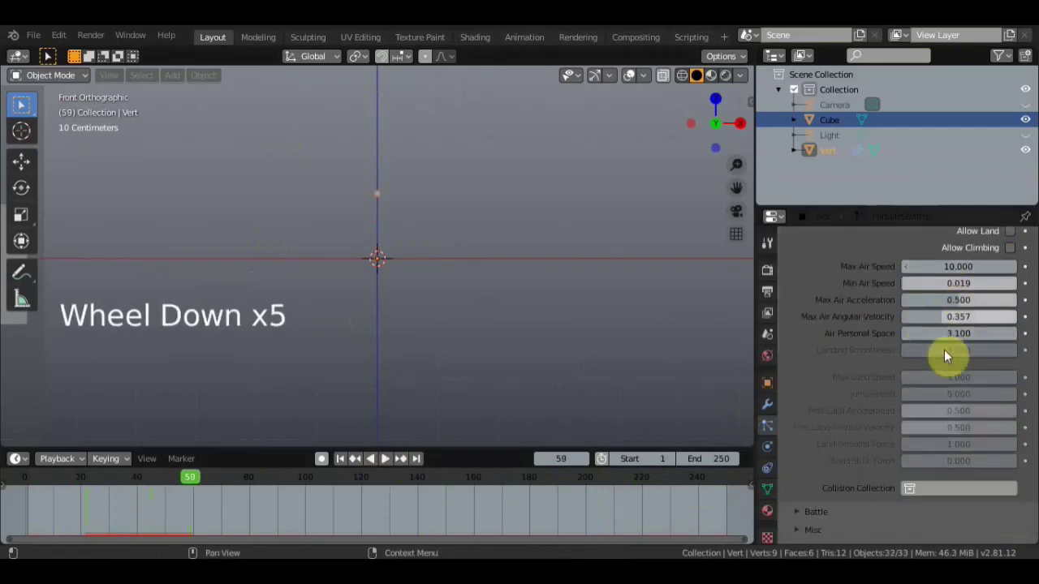
pyautogui.scroll(-4, 955, 334)
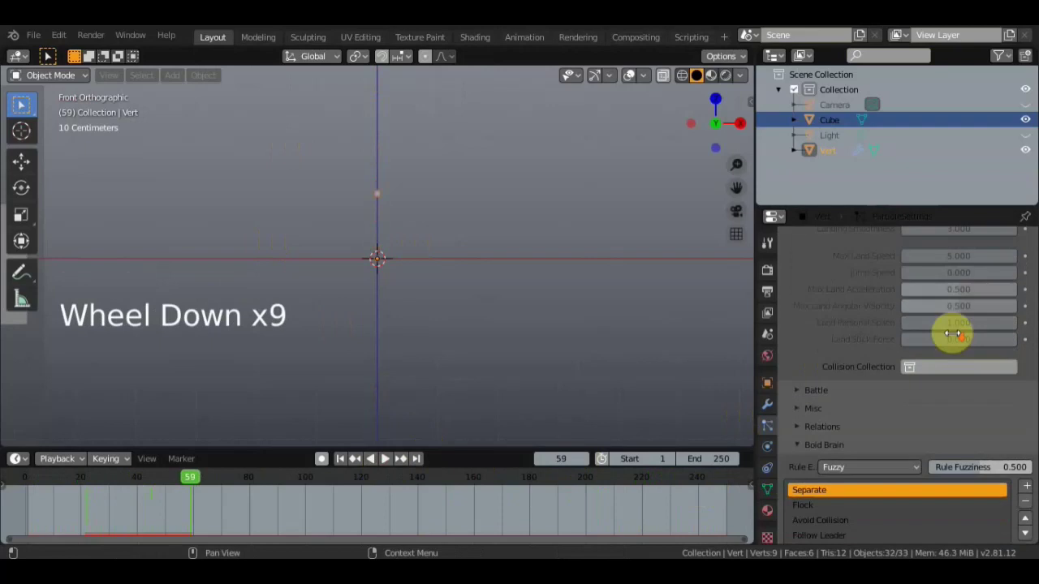
pyautogui.scroll(-4, 877, 421)
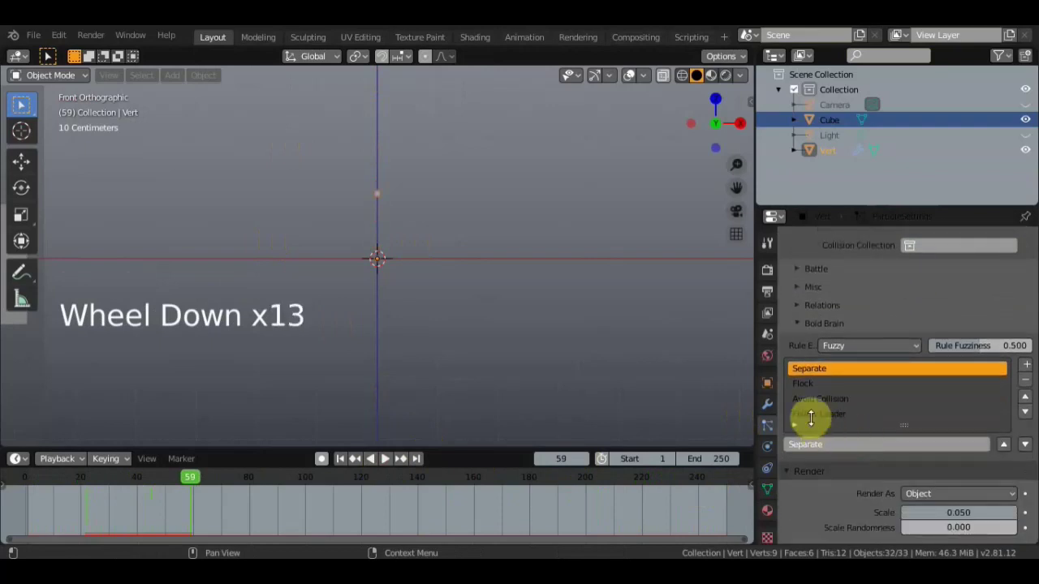
pyautogui.click(813, 414)
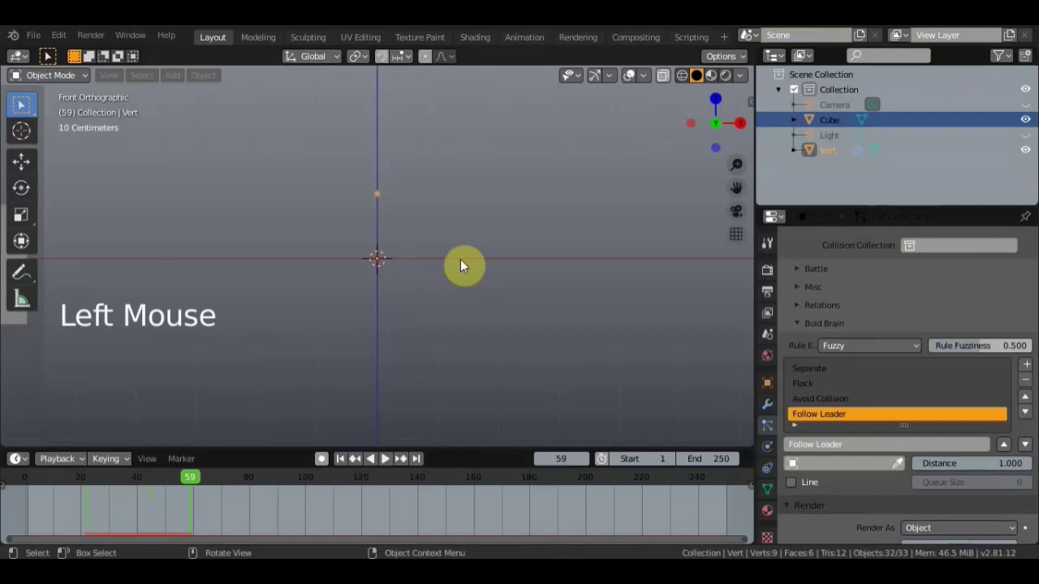
# Add an ico sphere, scaled down small and placed well away from the emitter along the positive X axis.
pyautogui.hotkey('shift', 'a')
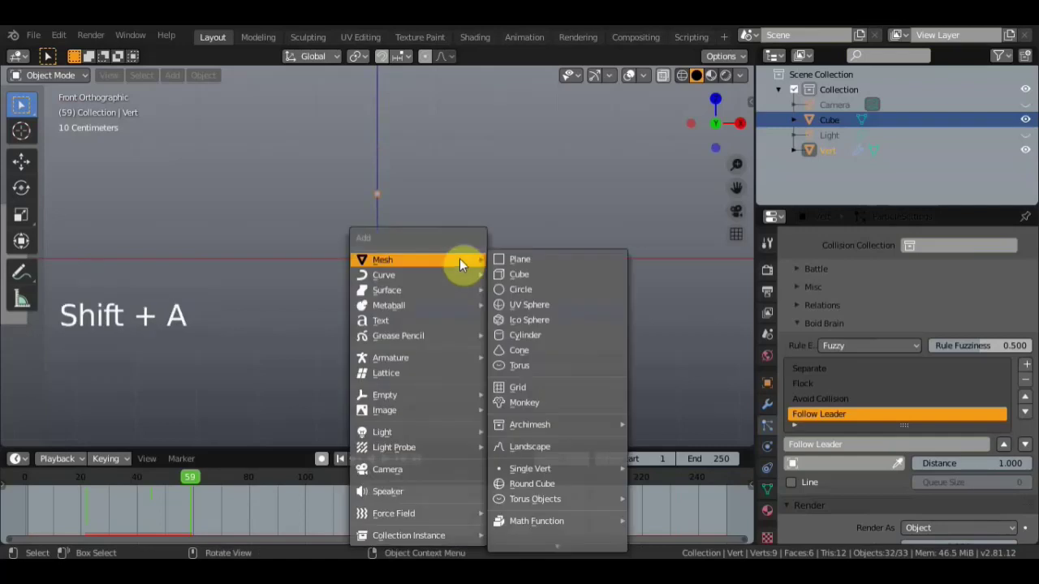
pyautogui.click(539, 323)
pyautogui.press('s')
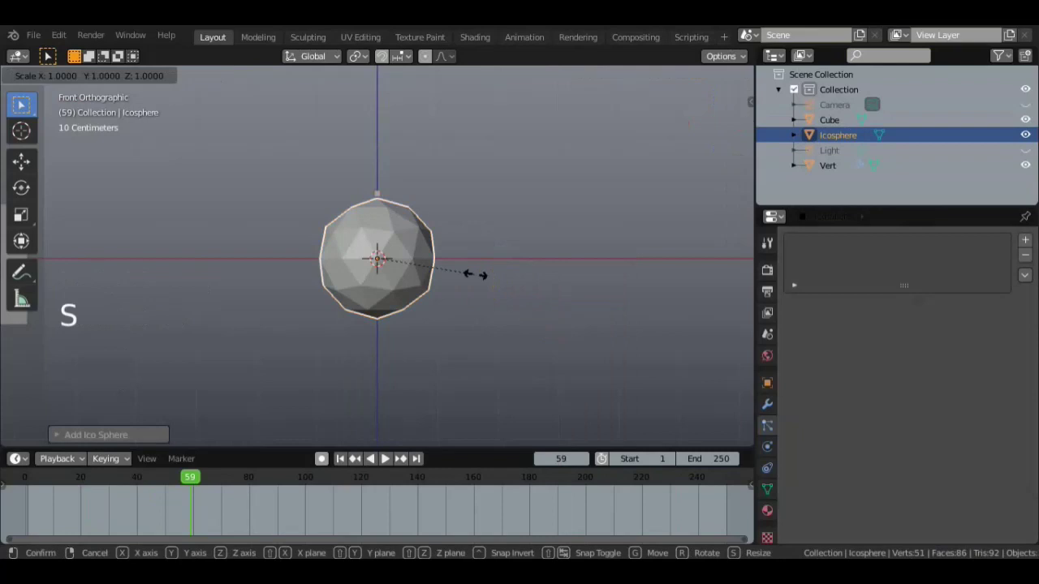
pyautogui.click(406, 252)
pyautogui.press('g')
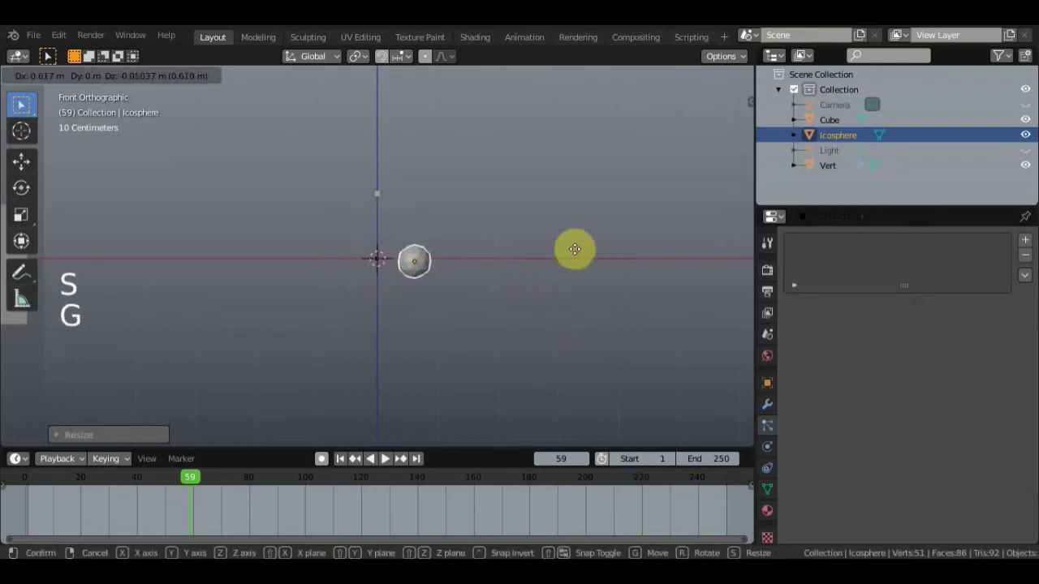
pyautogui.click(686, 259)
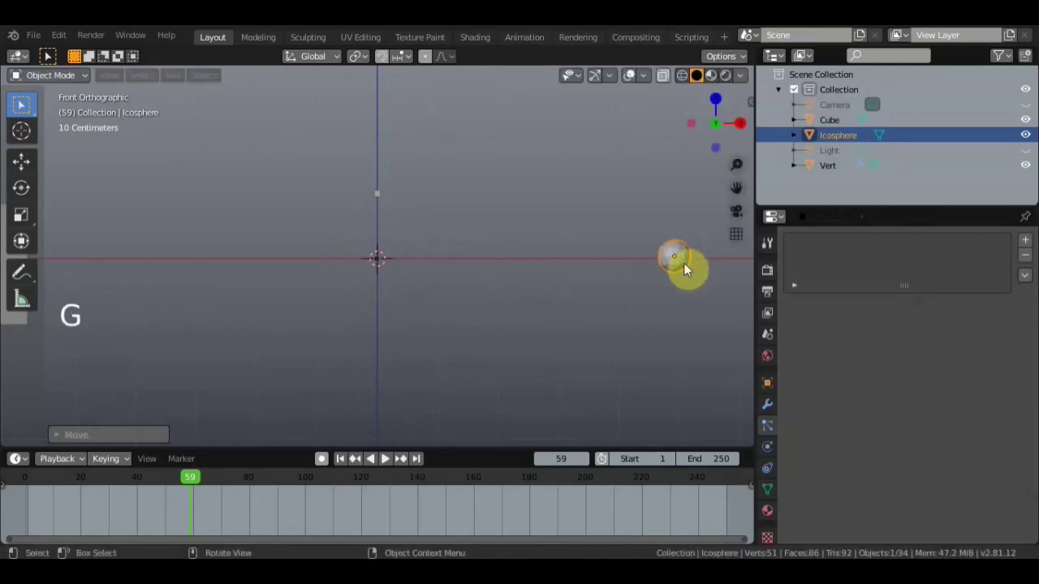
# Select the Vert emitter, assign the Icosphere as the Follow Leader rule's target object, and enable Line.
pyautogui.click(376, 195)
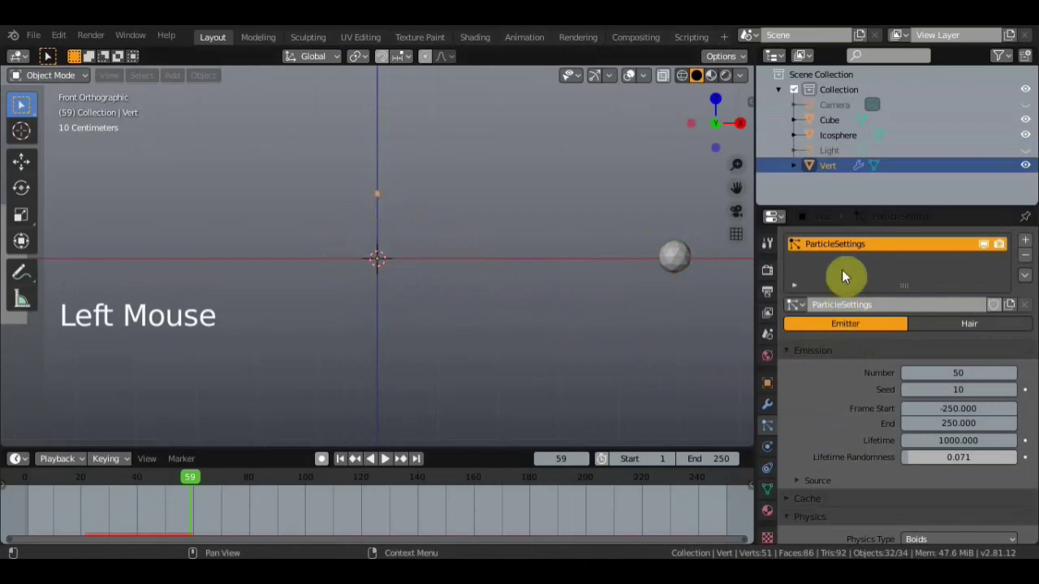
pyautogui.scroll(-6, 838, 367)
pyautogui.scroll(-17, 837, 371)
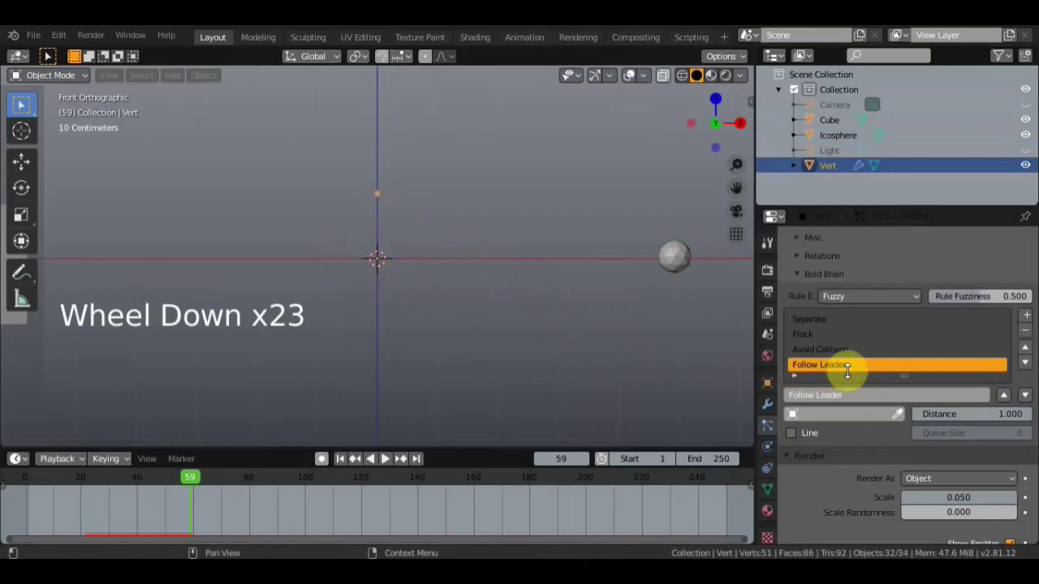
pyautogui.click(897, 414)
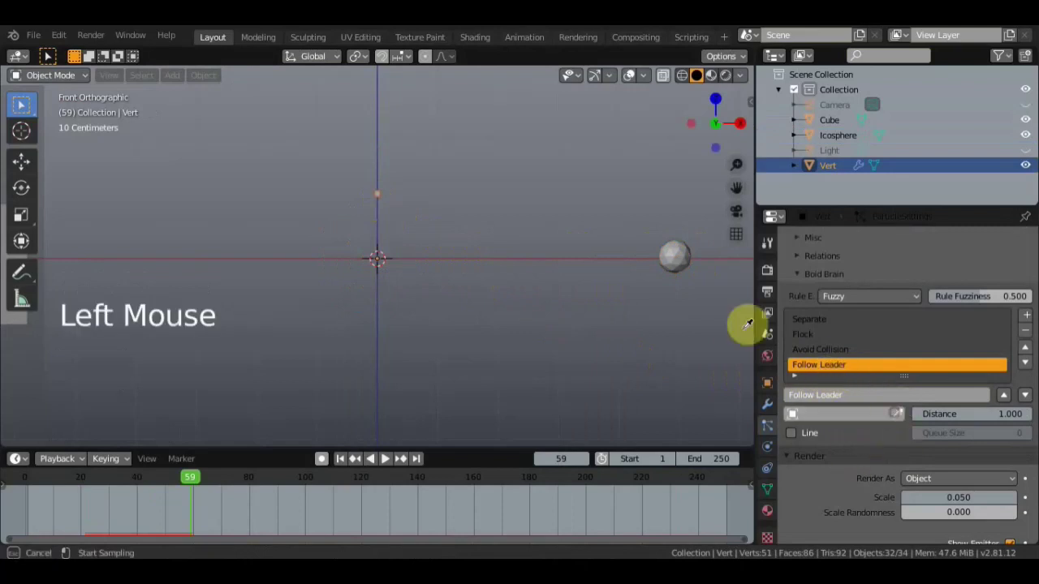
pyautogui.click(674, 253)
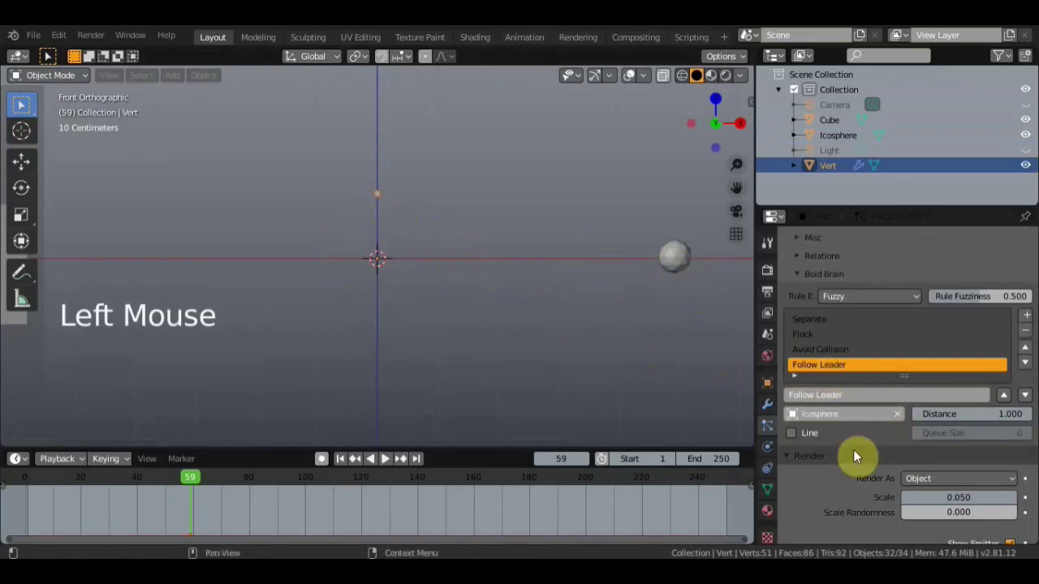
pyautogui.click(790, 435)
# Enable Boids for the Avoid Collision rule in the Boid Brain.
pyautogui.scroll(4, 886, 390)
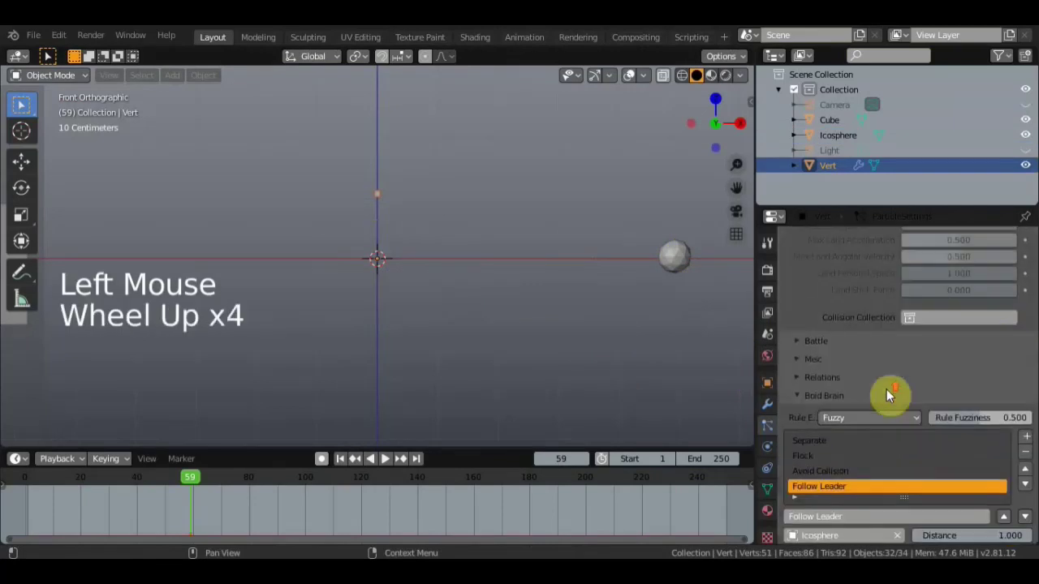
pyautogui.click(819, 472)
pyautogui.scroll(-4, 822, 471)
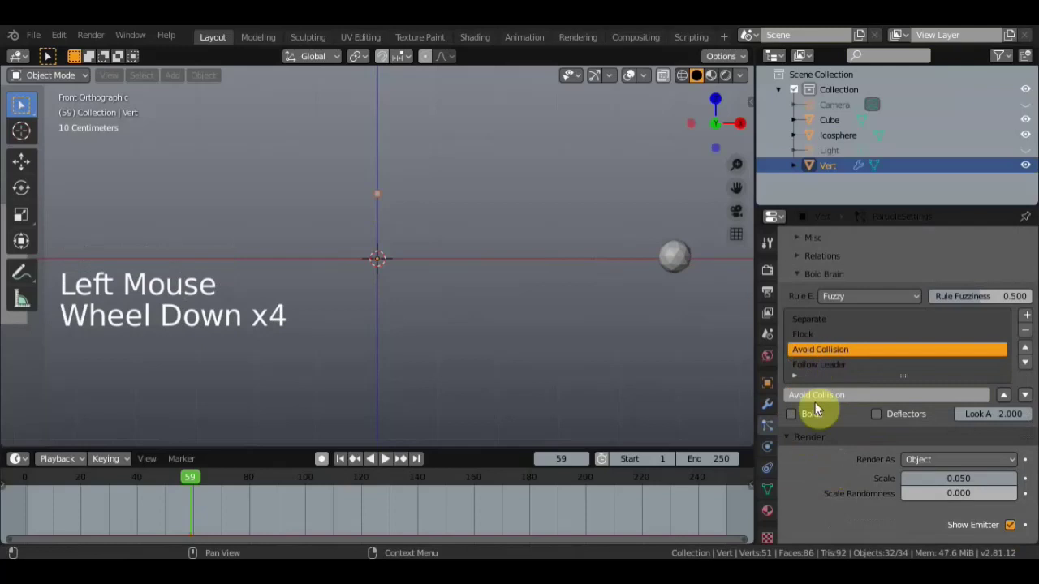
pyautogui.click(791, 414)
# Try toggling the Object Scale and Object Rotation options of the cube instances.
pyautogui.scroll(-3, 835, 430)
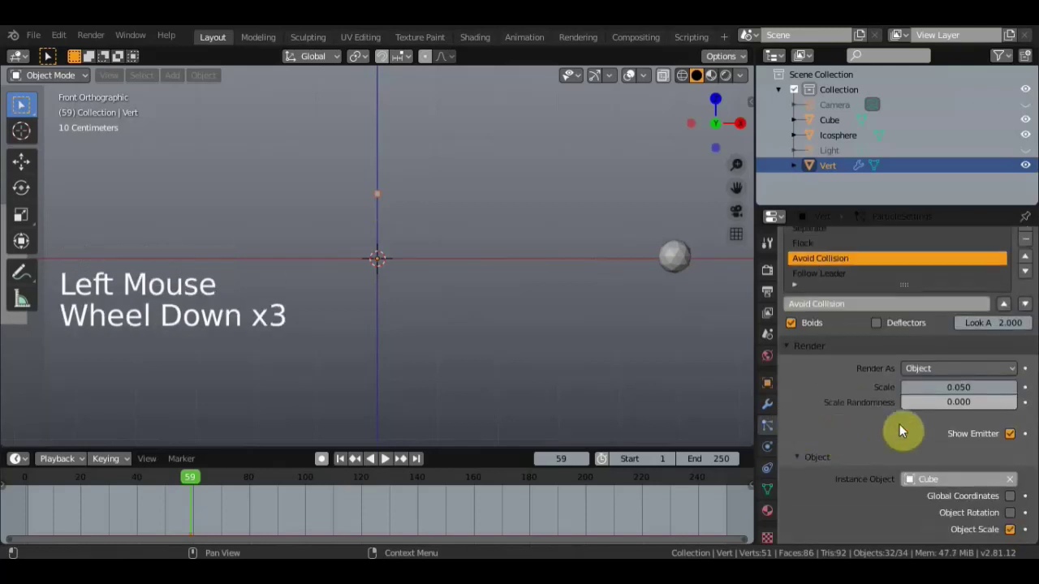
pyautogui.scroll(-1, 909, 469)
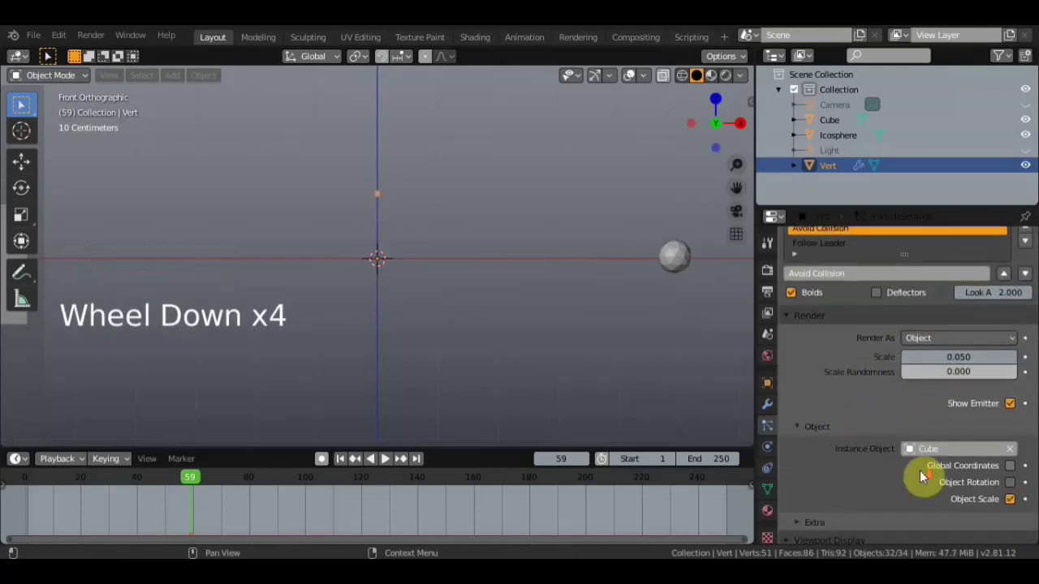
pyautogui.click(1010, 500)
pyautogui.click(1010, 500)
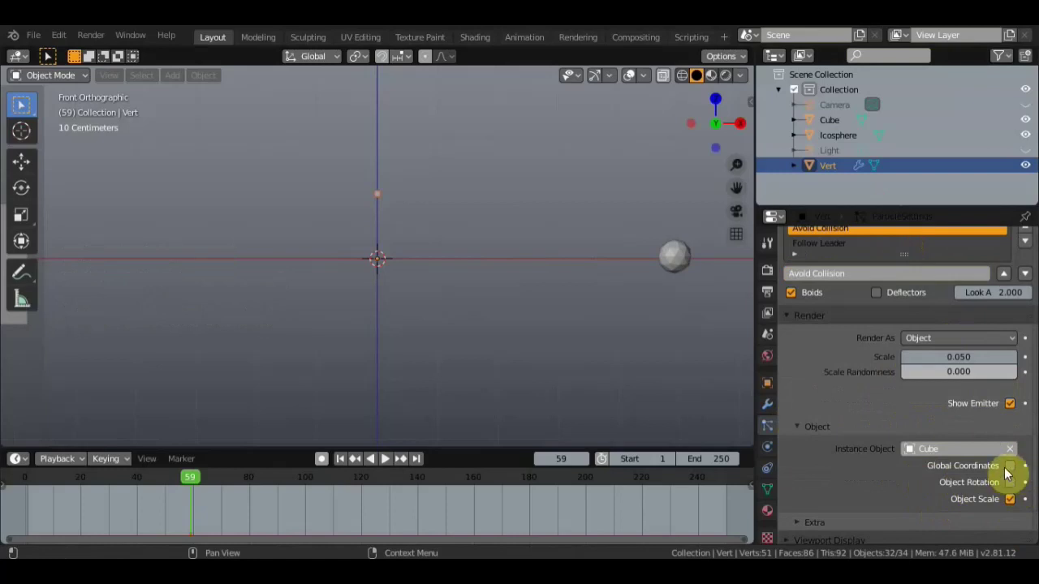
pyautogui.click(1010, 483)
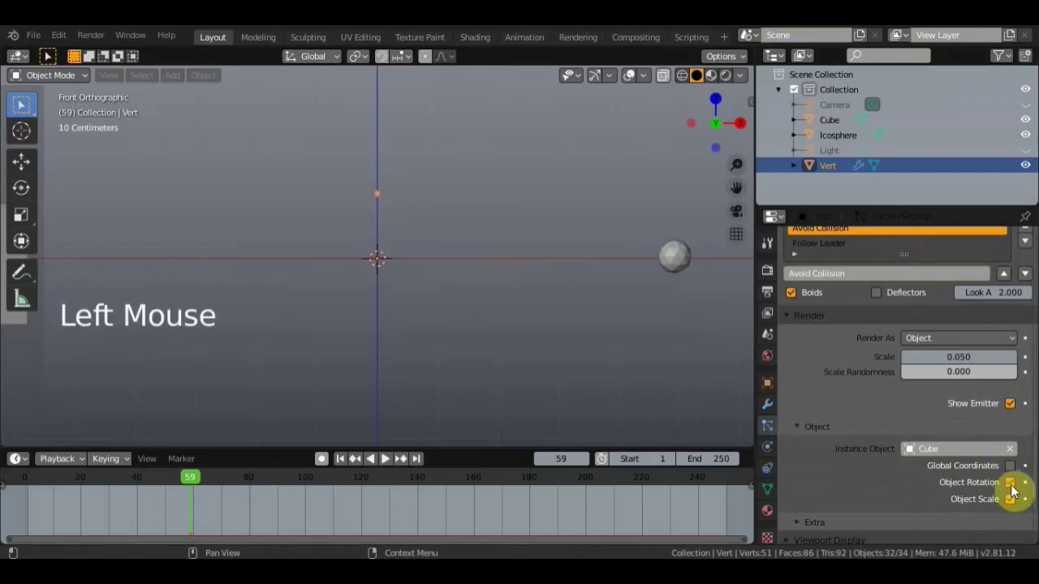
pyautogui.click(1010, 484)
# Play the animation briefly to check how the boids move relative to the icosphere.
pyautogui.scroll(-5, 870, 449)
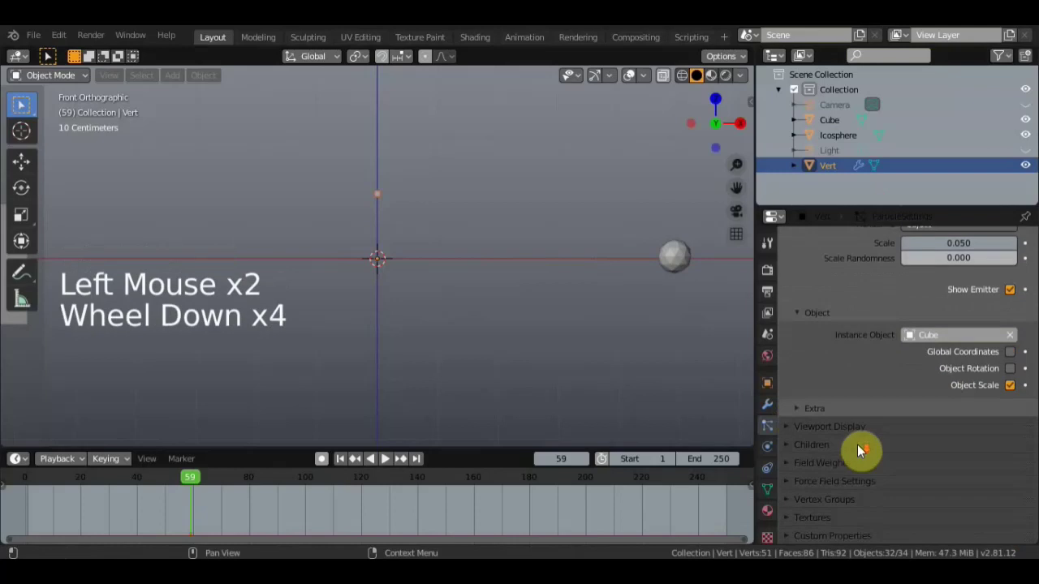
pyautogui.scroll(5, 858, 445)
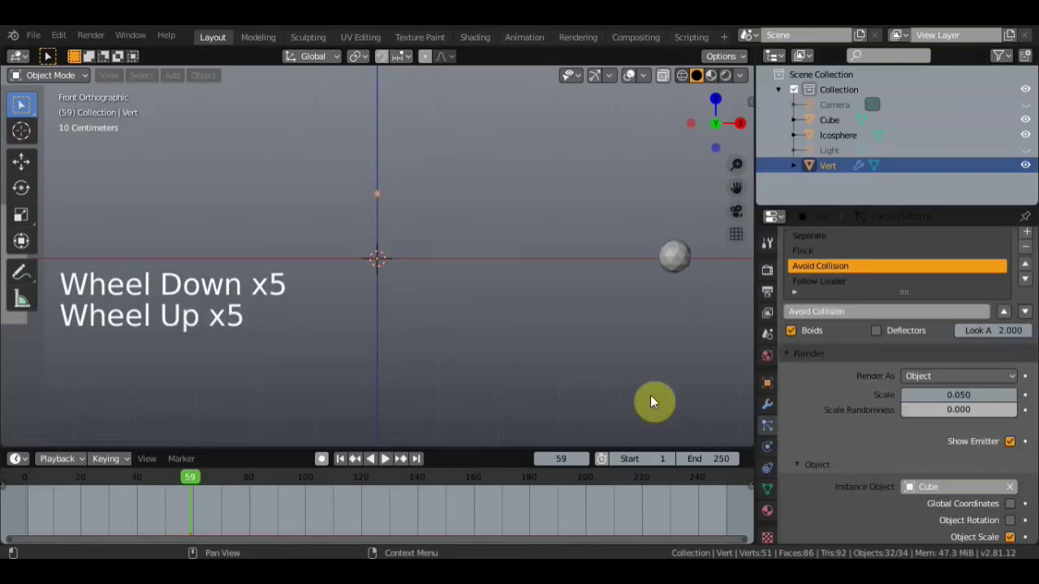
pyautogui.scroll(3, 916, 379)
pyautogui.scroll(3, 916, 386)
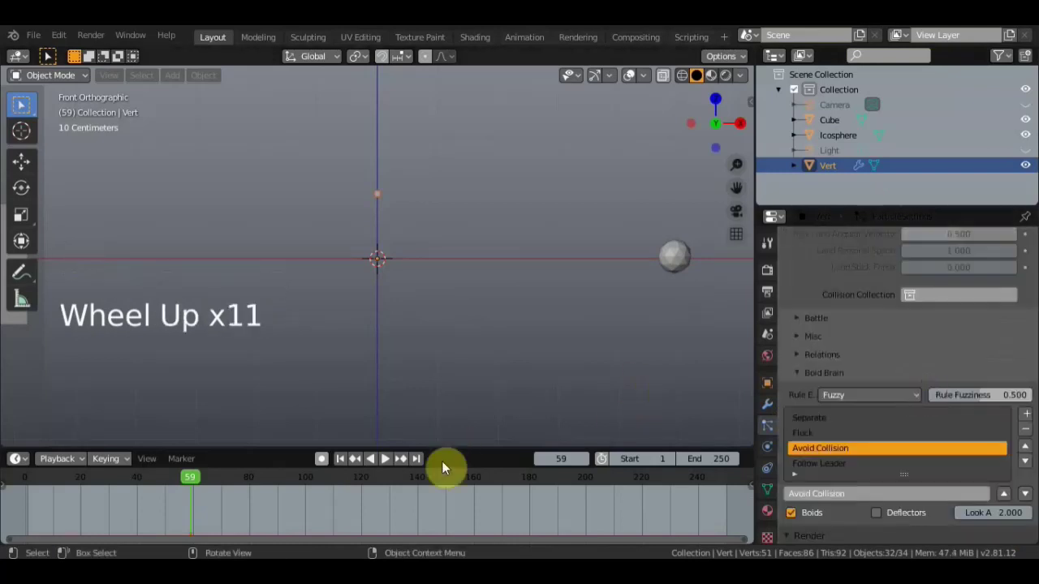
pyautogui.click(386, 459)
pyautogui.click(385, 459)
# Set the particle emission's End frame to 500 and preview the animation.
pyautogui.scroll(18, 936, 391)
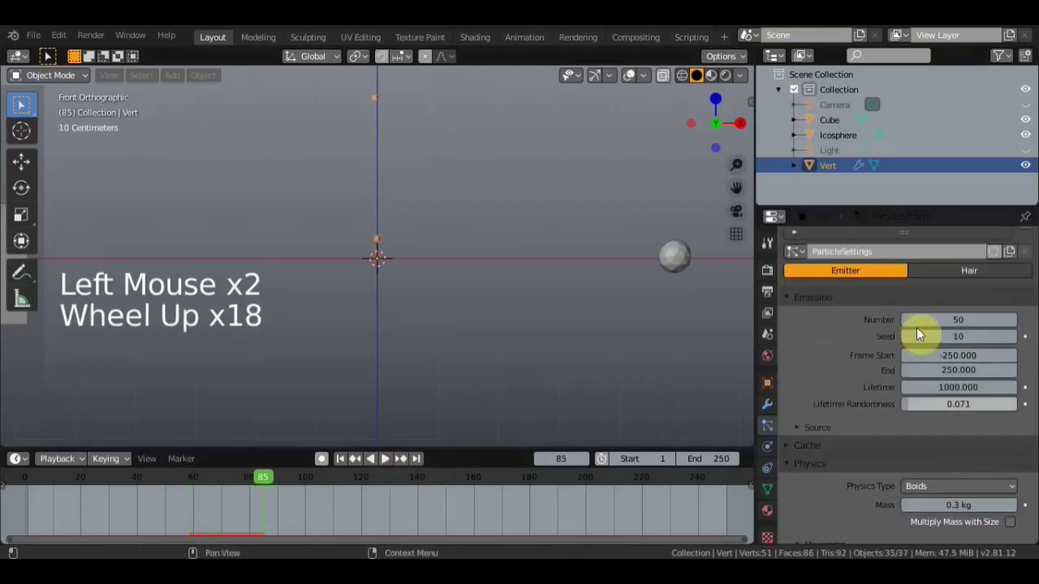
pyautogui.click(947, 369)
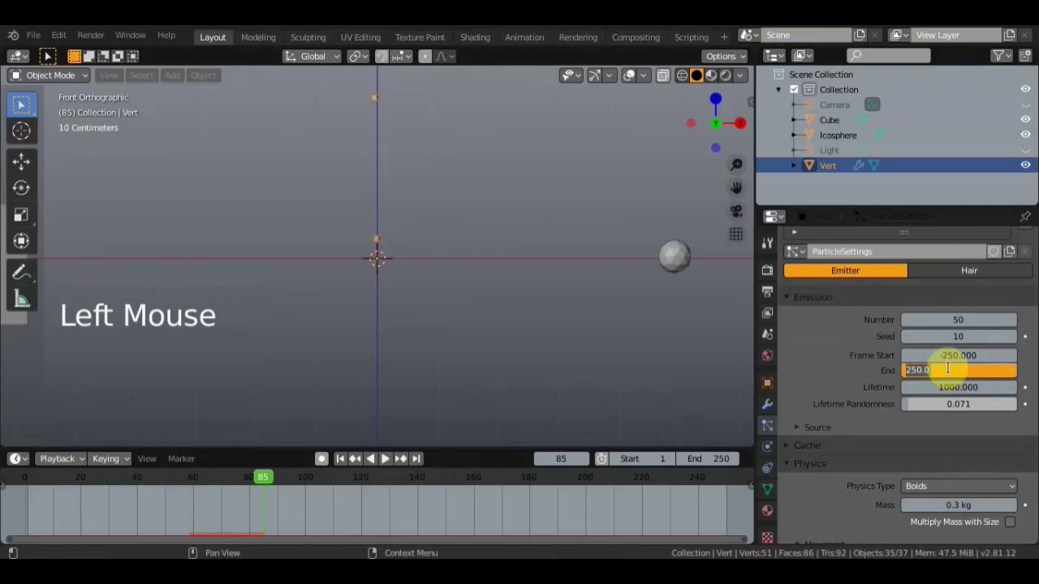
pyautogui.write('0')
pyautogui.press('Return')
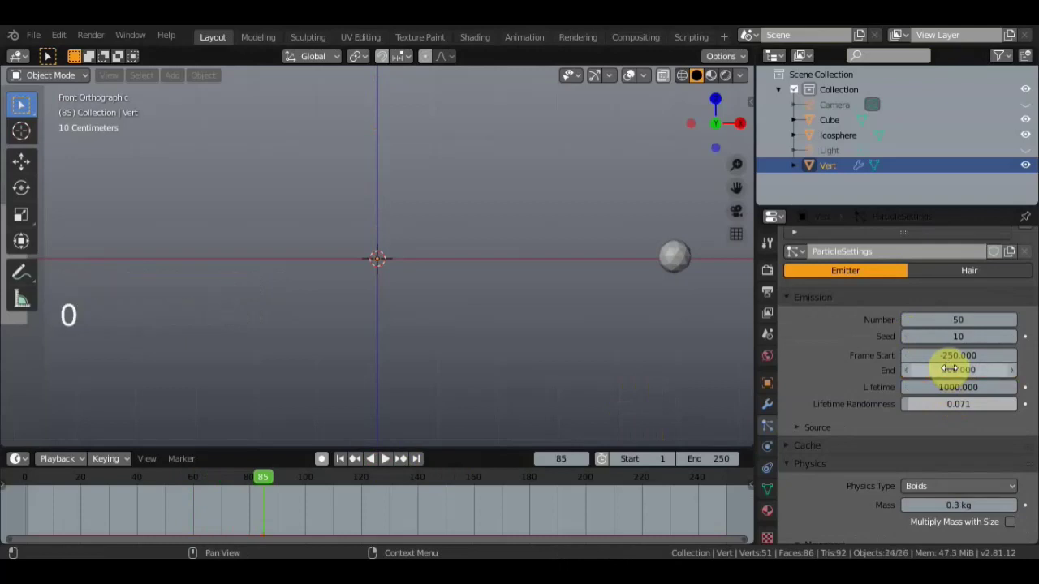
pyautogui.click(386, 457)
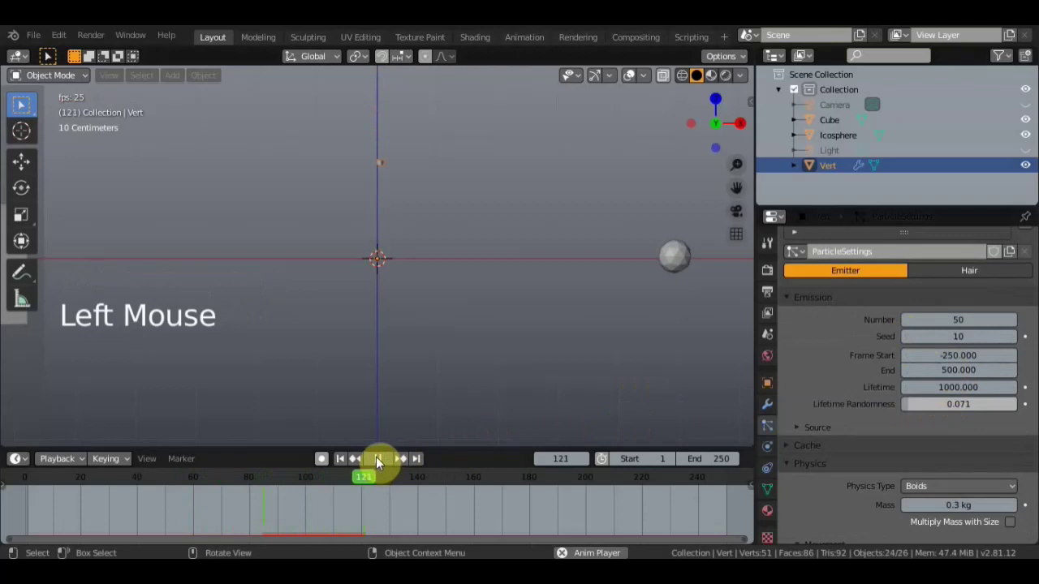
pyautogui.click(377, 458)
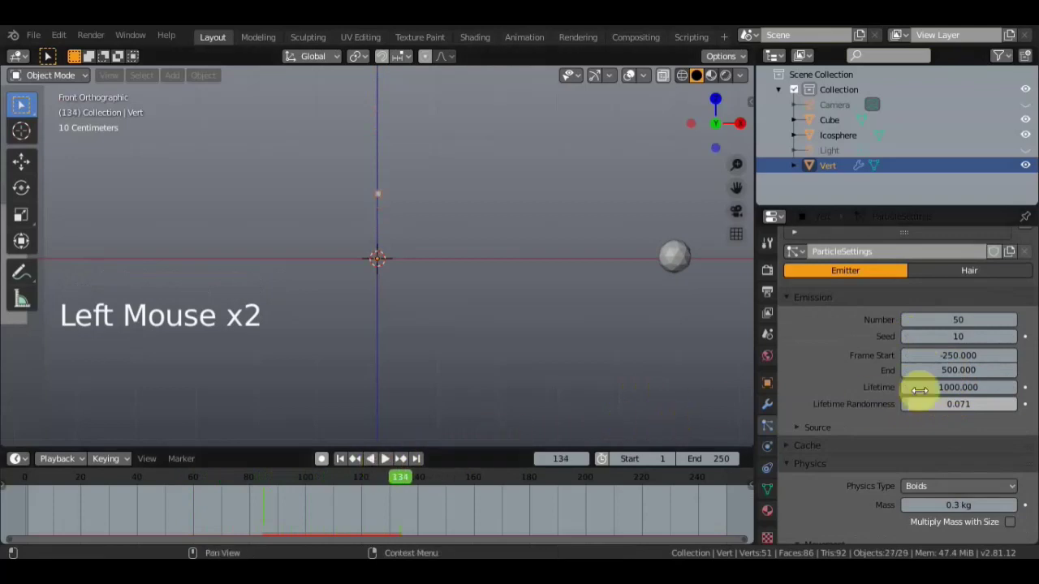
# Set the particle emission Number to 100 and play the animation to check the emitted stream.
pyautogui.click(958, 321)
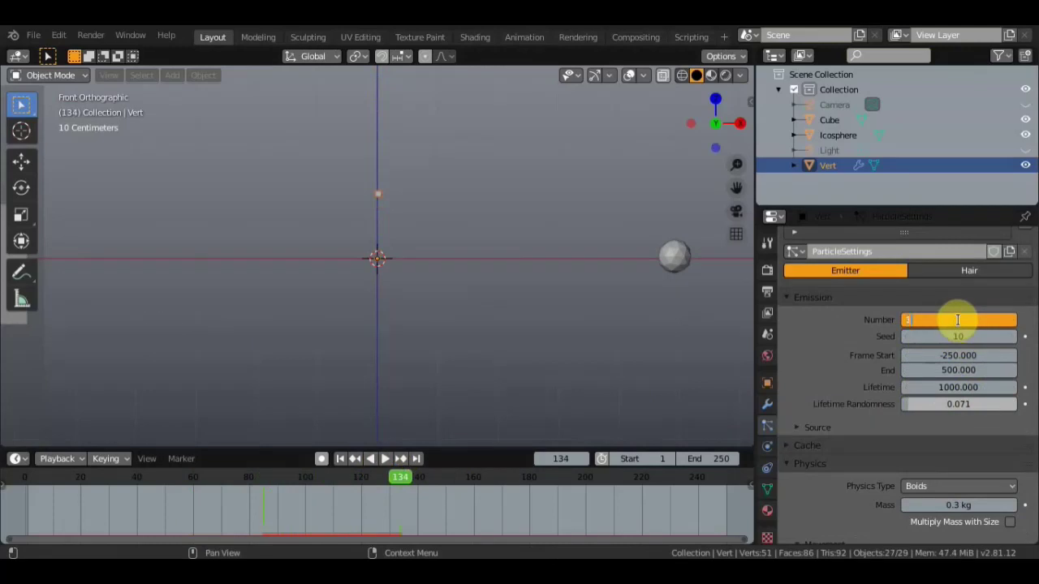
pyautogui.press('Return')
pyautogui.click(385, 457)
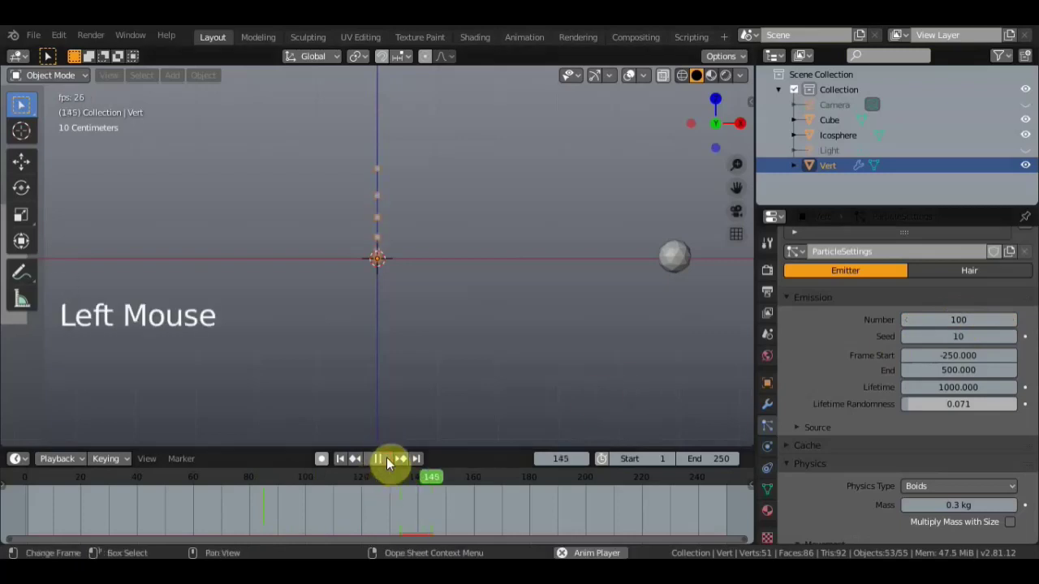
pyautogui.click(387, 457)
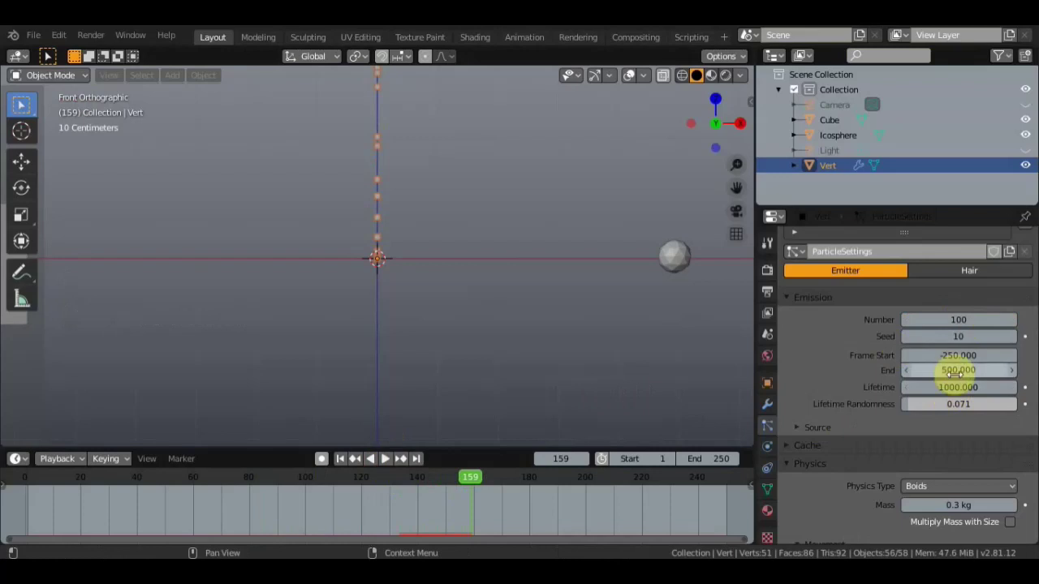
# Examine the Flock rule, movement and render settings of the boids, playing the animation briefly.
pyautogui.scroll(-11, 953, 418)
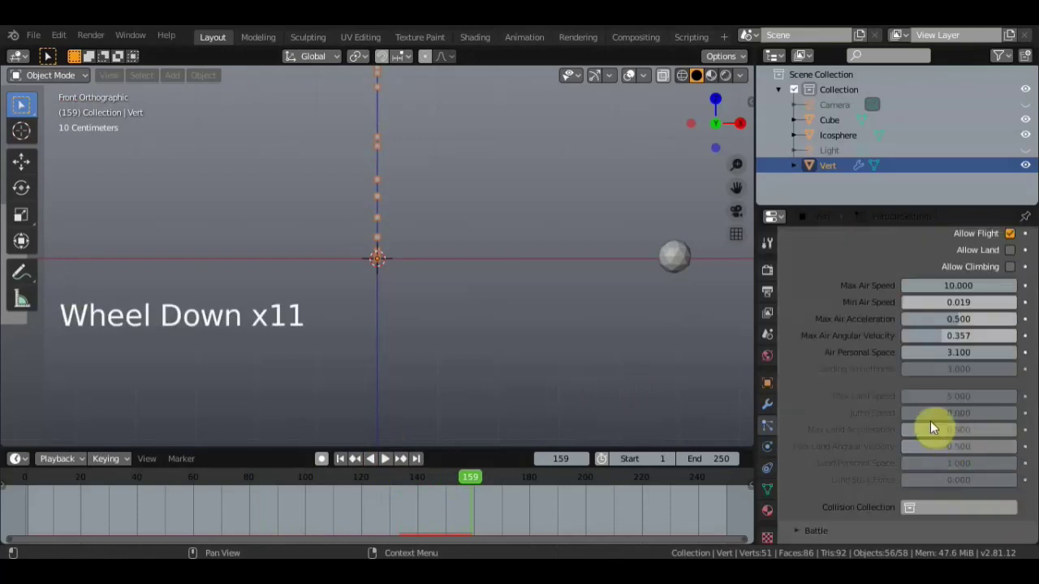
pyautogui.scroll(-8, 936, 438)
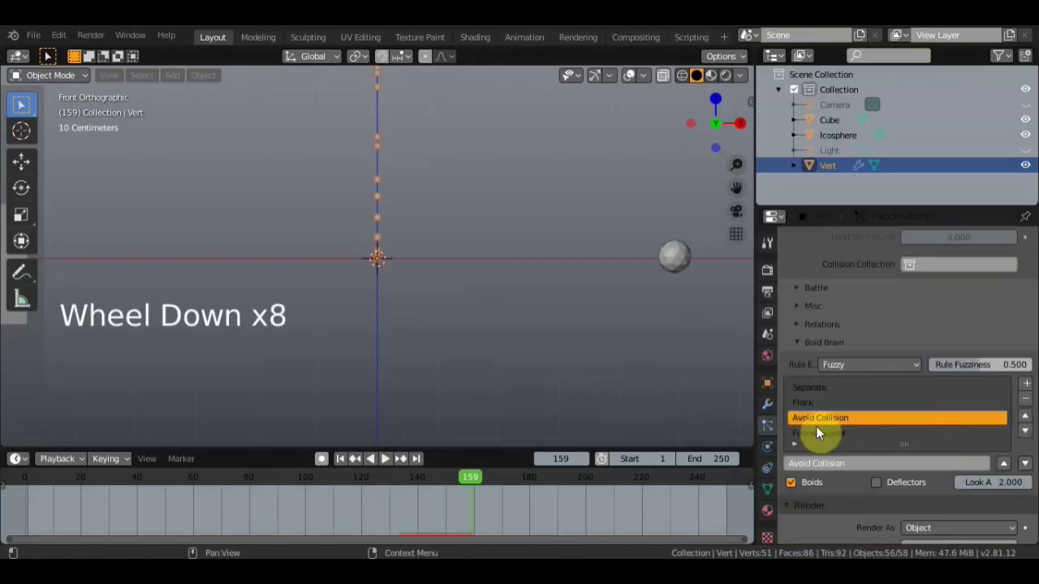
pyautogui.click(809, 402)
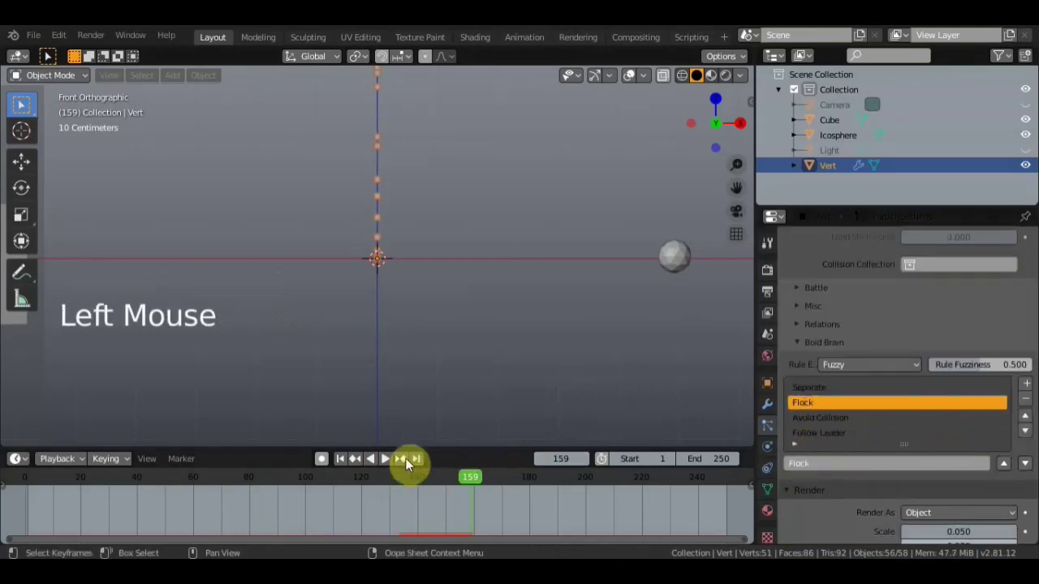
pyautogui.click(386, 457)
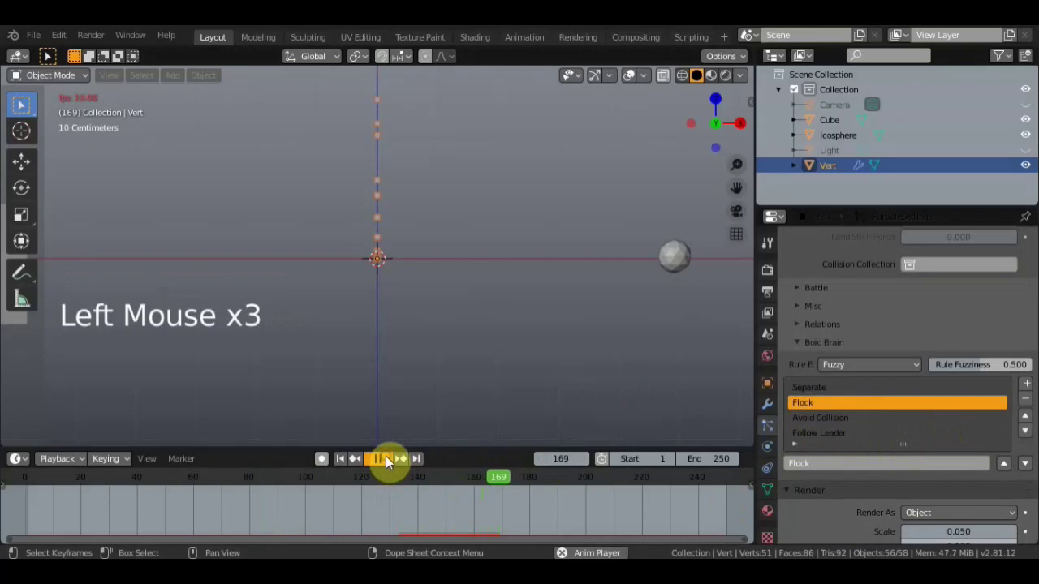
pyautogui.click(385, 456)
pyautogui.scroll(11, 908, 438)
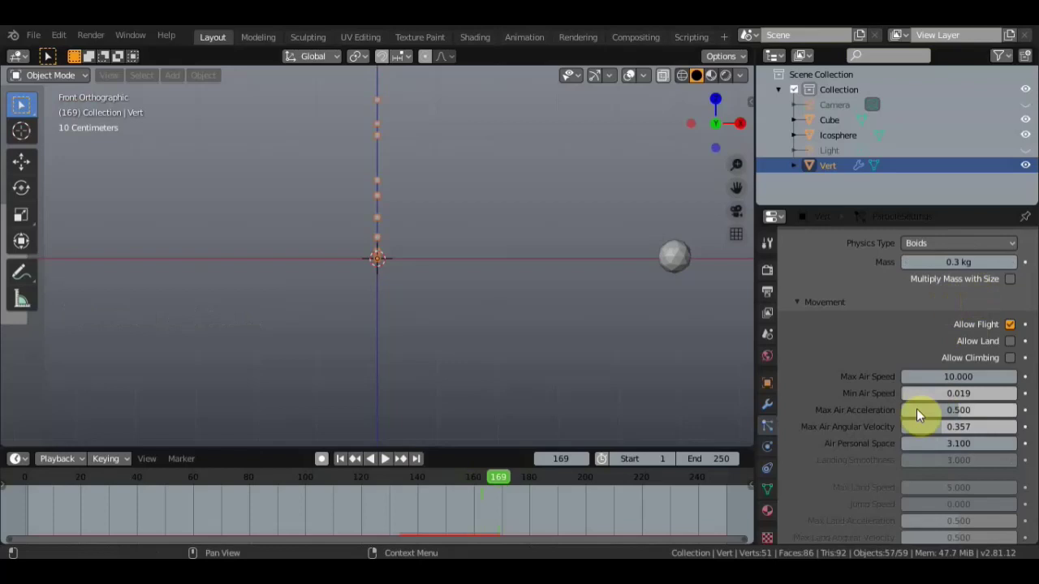
pyautogui.scroll(-11, 916, 410)
pyautogui.scroll(-8, 915, 417)
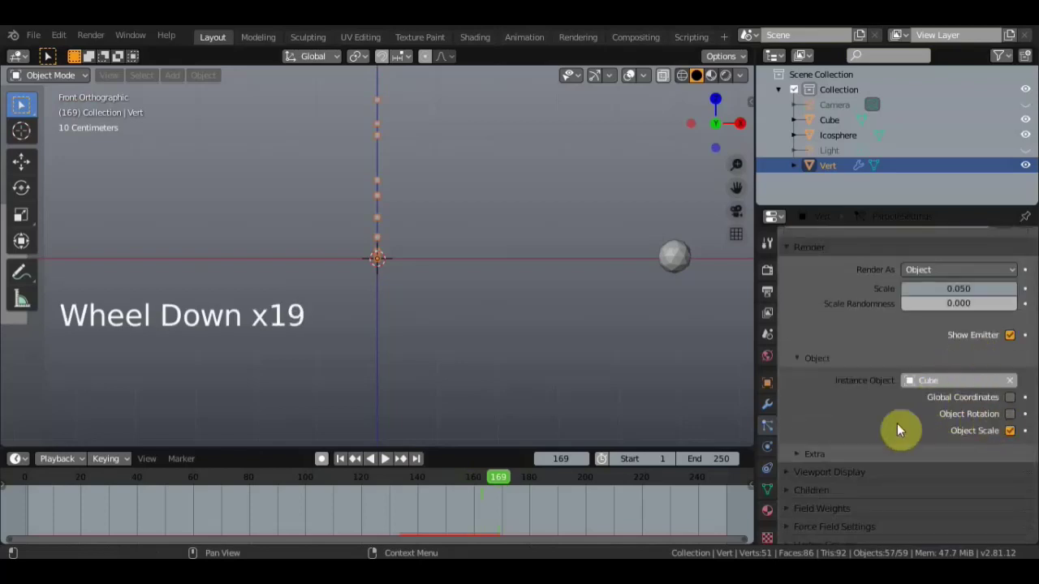
pyautogui.scroll(7, 828, 427)
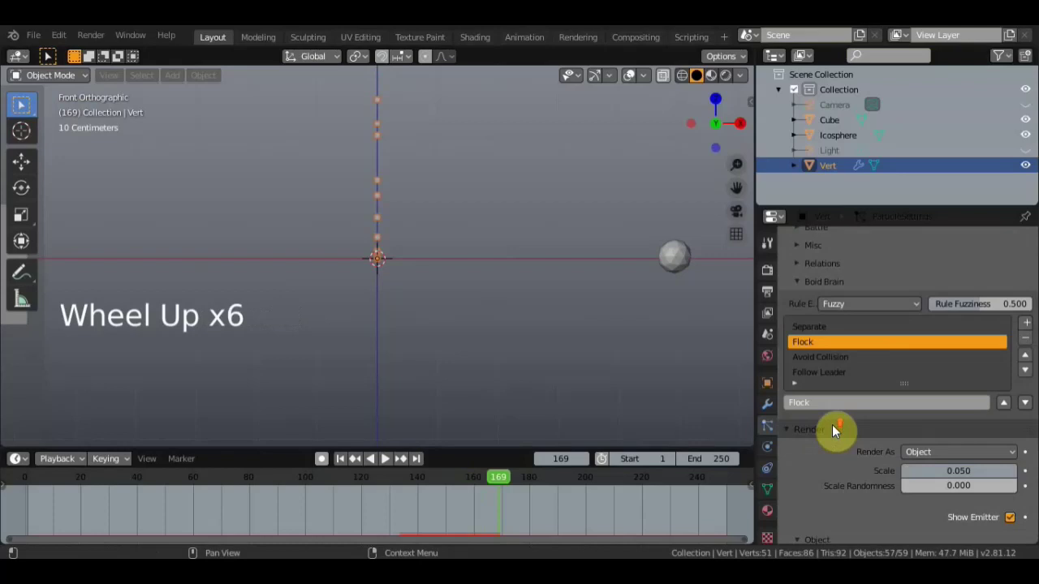
# Move the icosphere higher and closer to the emitter, and play the animation to watch how the boids react.
pyautogui.click(671, 261)
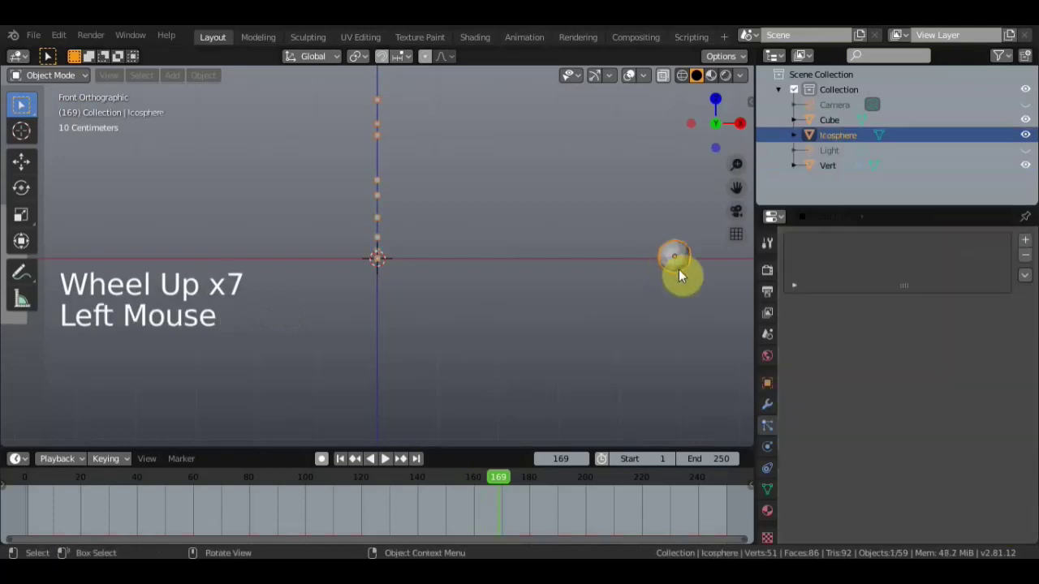
pyautogui.press('g')
pyautogui.click(562, 132)
pyautogui.moveTo(528, 258); pyautogui.dragTo(508, 311, button='middle')
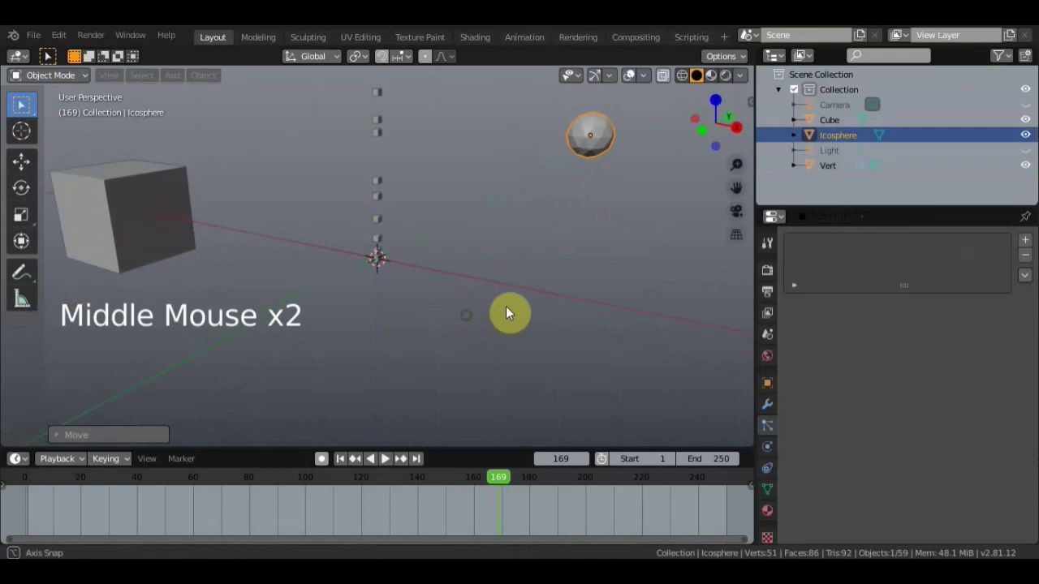
pyautogui.scroll(-2, 487, 341)
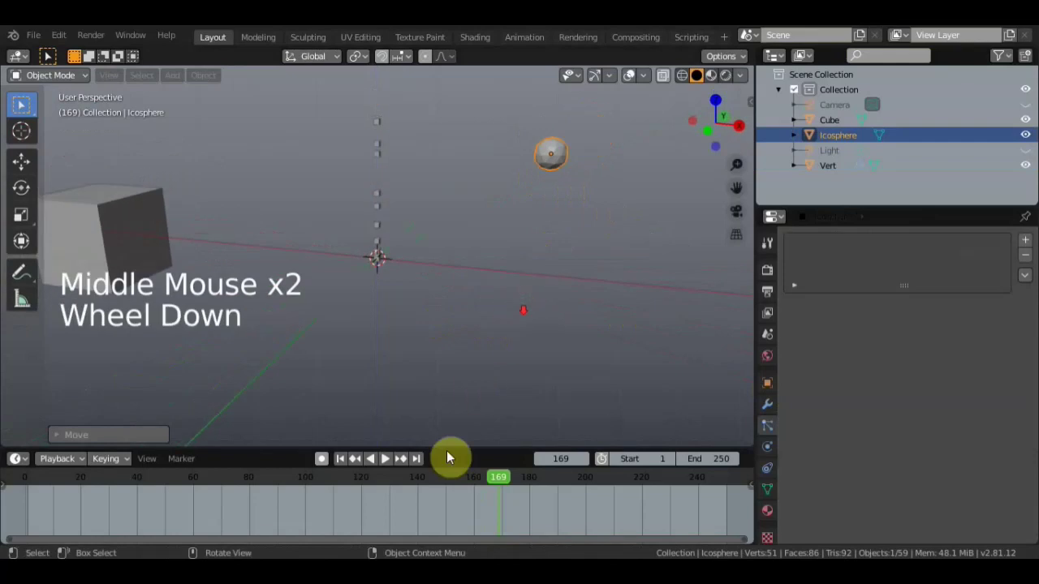
pyautogui.click(386, 459)
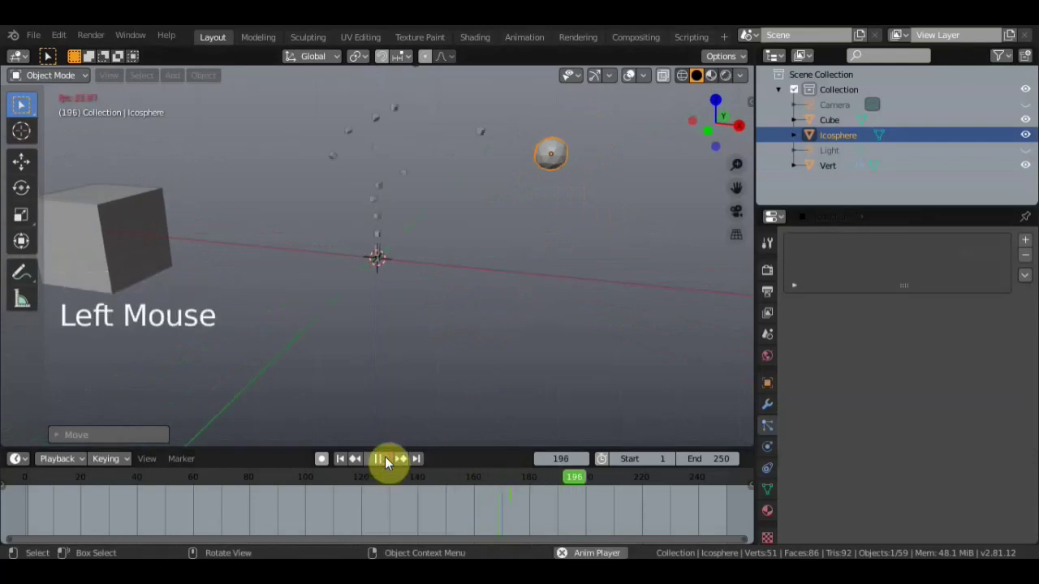
pyautogui.keyDown('shift'); pyautogui.moveTo(469, 267); pyautogui.dragTo(533, 260, button='middle'); pyautogui.keyUp('shift')
pyautogui.scroll(3, 568, 255)
pyautogui.keyDown('shift'); pyautogui.moveTo(598, 269); pyautogui.dragTo(519, 258, button='middle'); pyautogui.keyUp('shift')
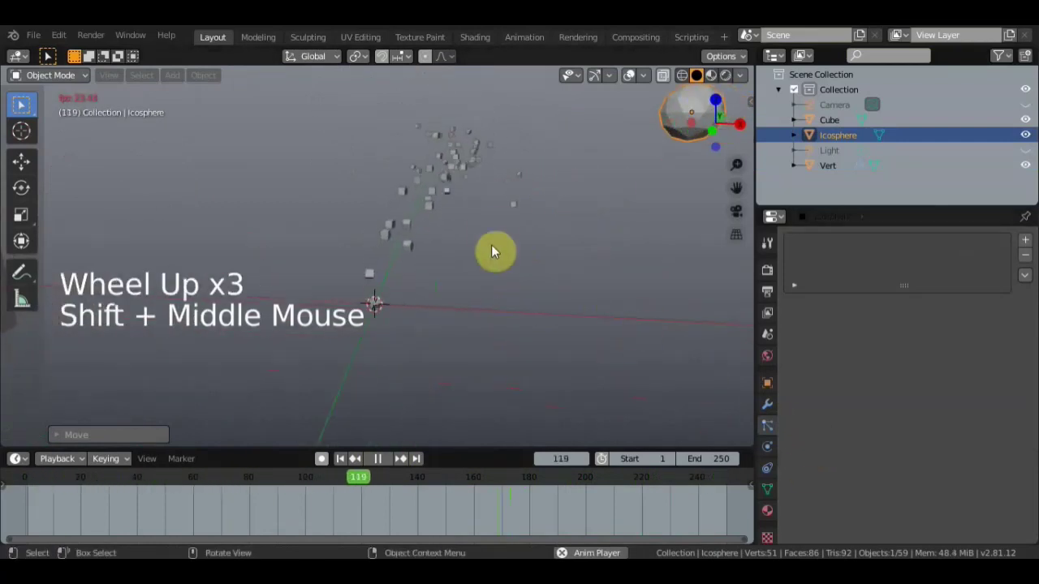
# Select the Vert emitter and examine its movement and Boid Brain settings while the animation plays.
pyautogui.click(436, 204)
pyautogui.scroll(-5, 845, 405)
pyautogui.scroll(-13, 845, 411)
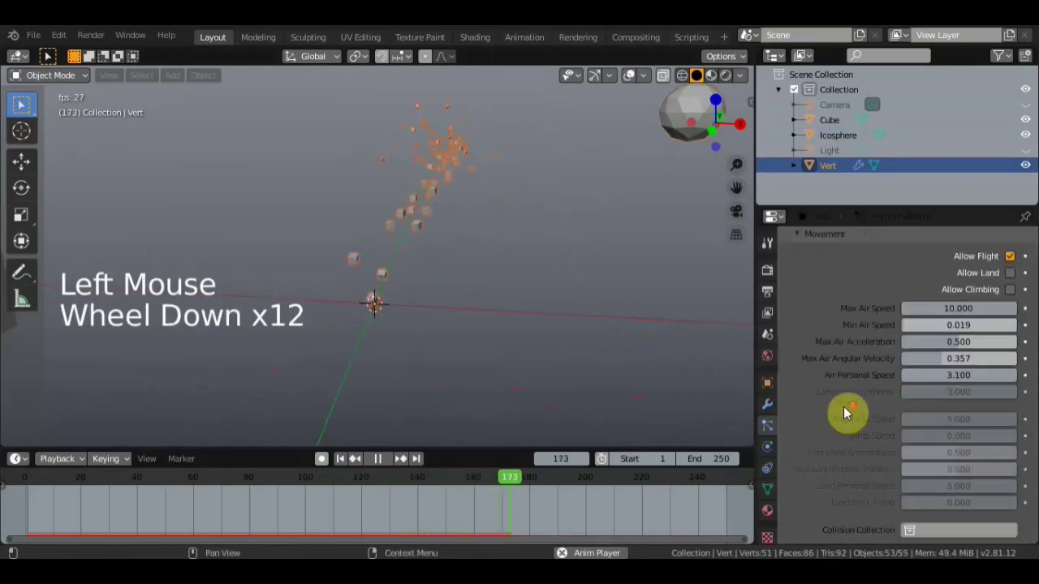
pyautogui.scroll(-4, 845, 411)
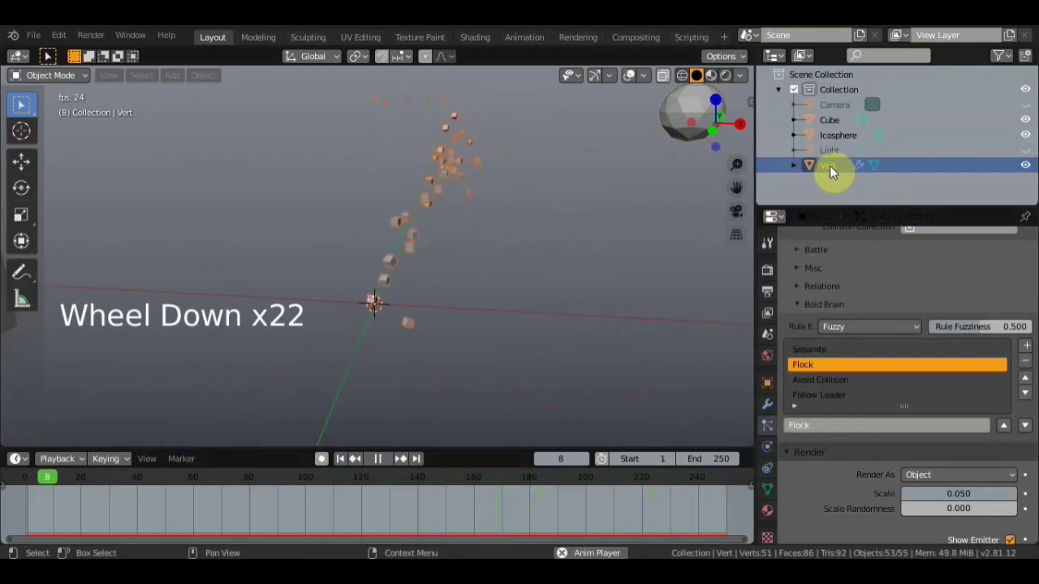
pyautogui.scroll(2, 538, 262)
pyautogui.moveTo(536, 264); pyautogui.dragTo(498, 293, button='middle')
pyautogui.scroll(-7, 519, 268)
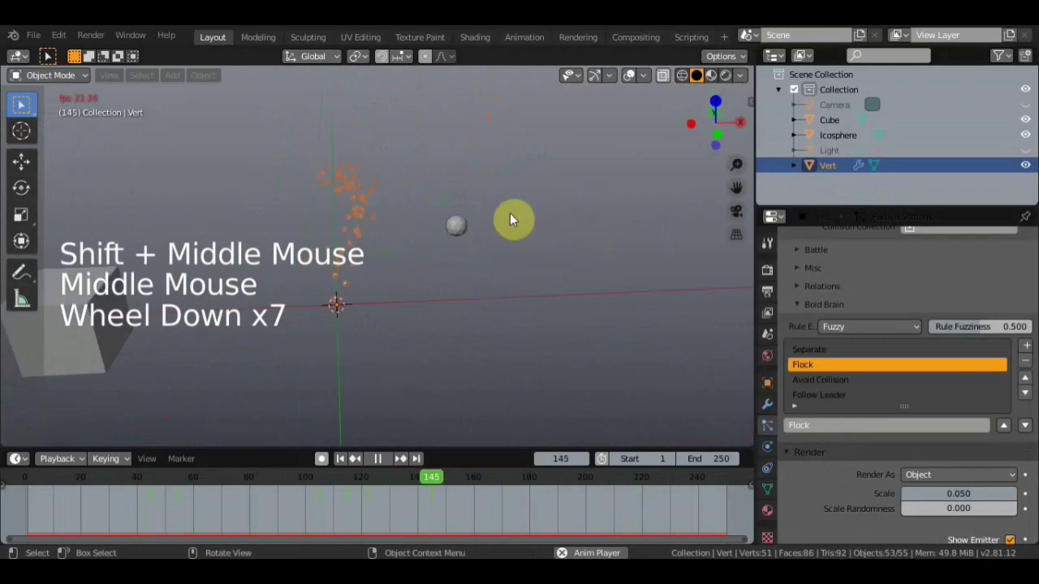
# Shrink the icosphere to a small point and move it farther from the emitter along the X direction.
pyautogui.click(479, 264)
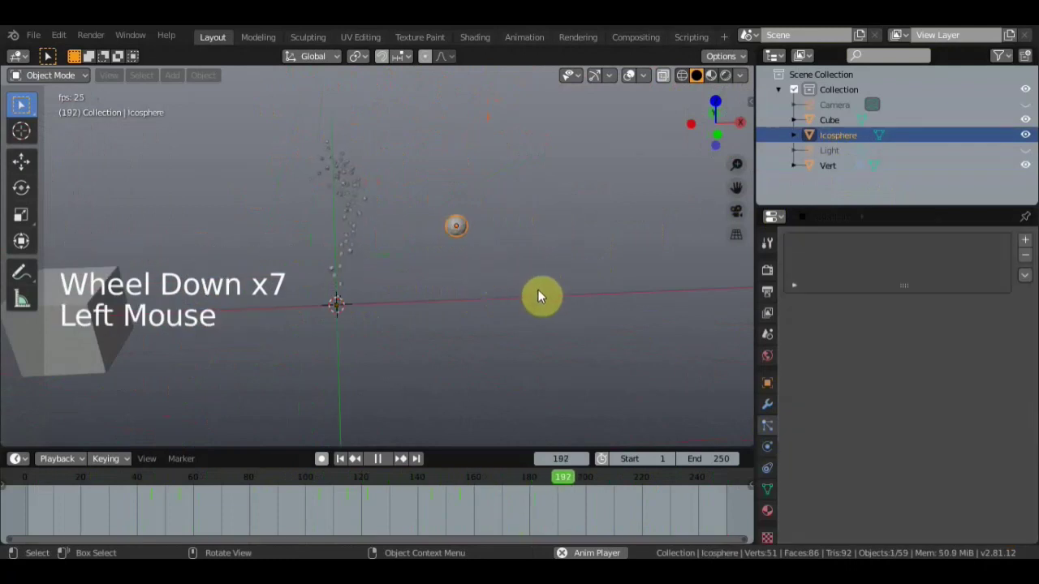
pyautogui.press('s')
pyautogui.click(481, 252)
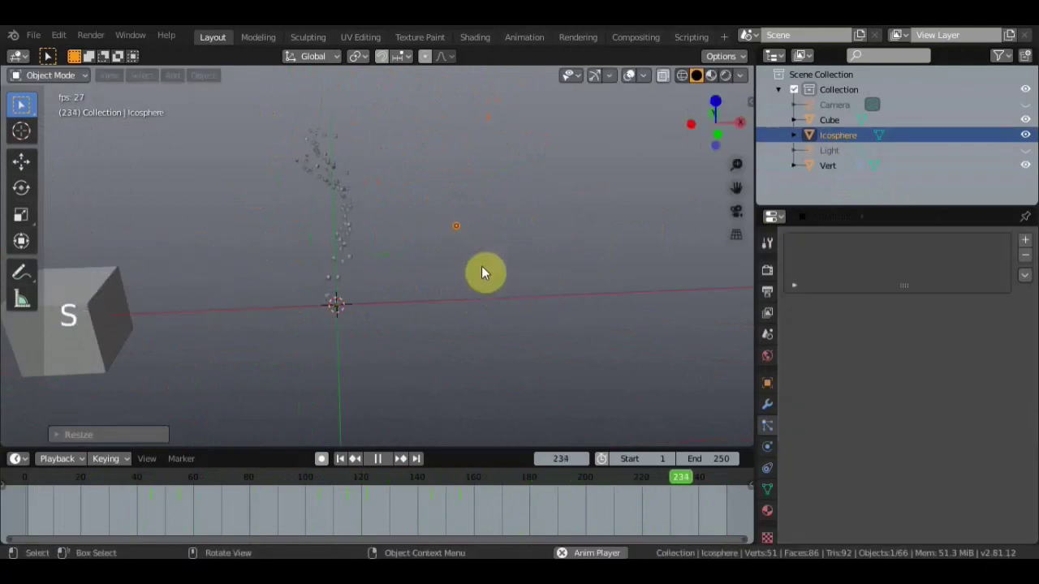
pyautogui.press('g')
pyautogui.click(706, 245)
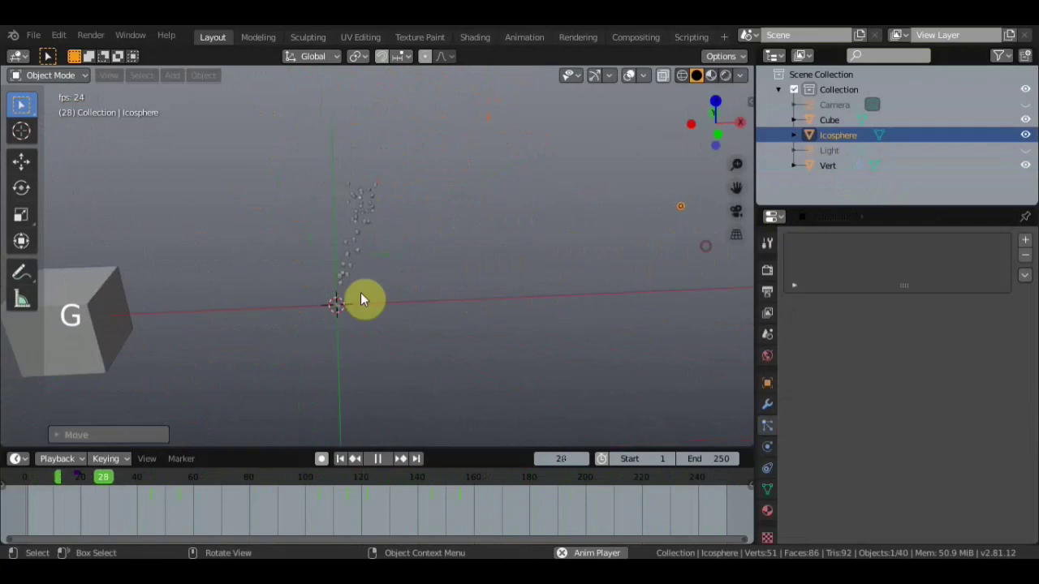
# Scale the source cube down and back up to adjust the size of the emitted instances.
pyautogui.click(98, 331)
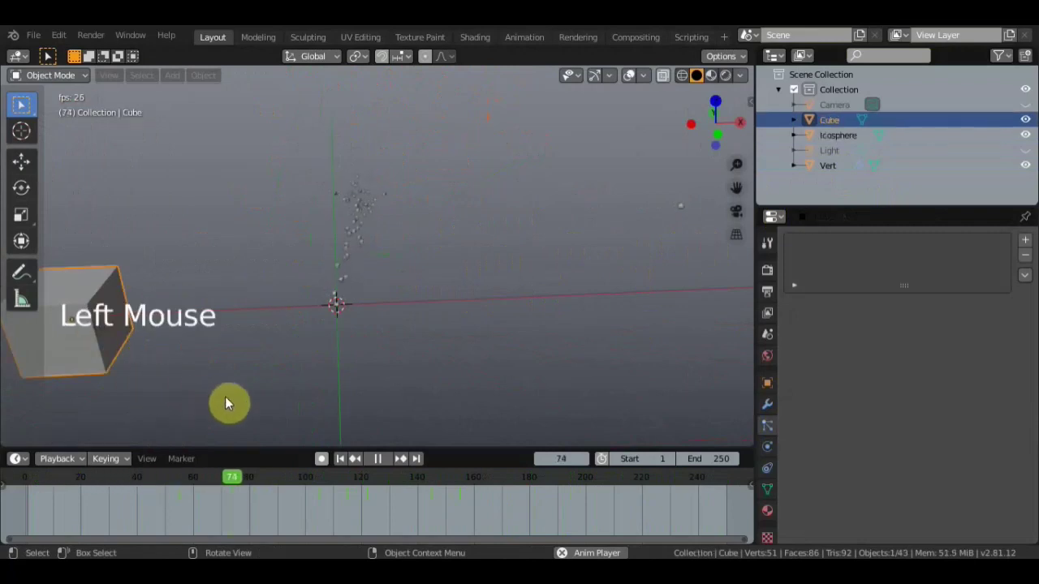
pyautogui.press('s')
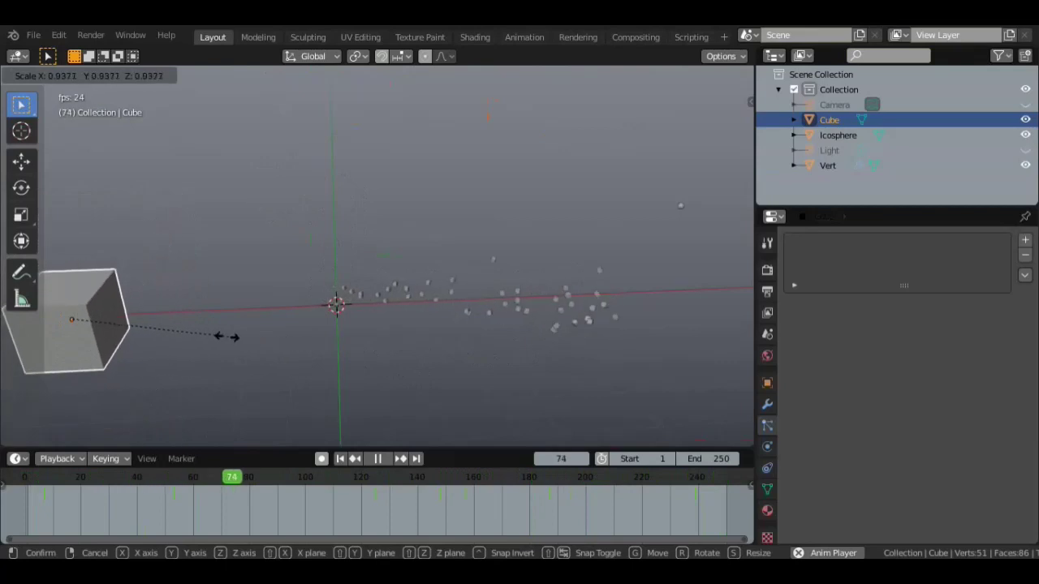
pyautogui.click(147, 339)
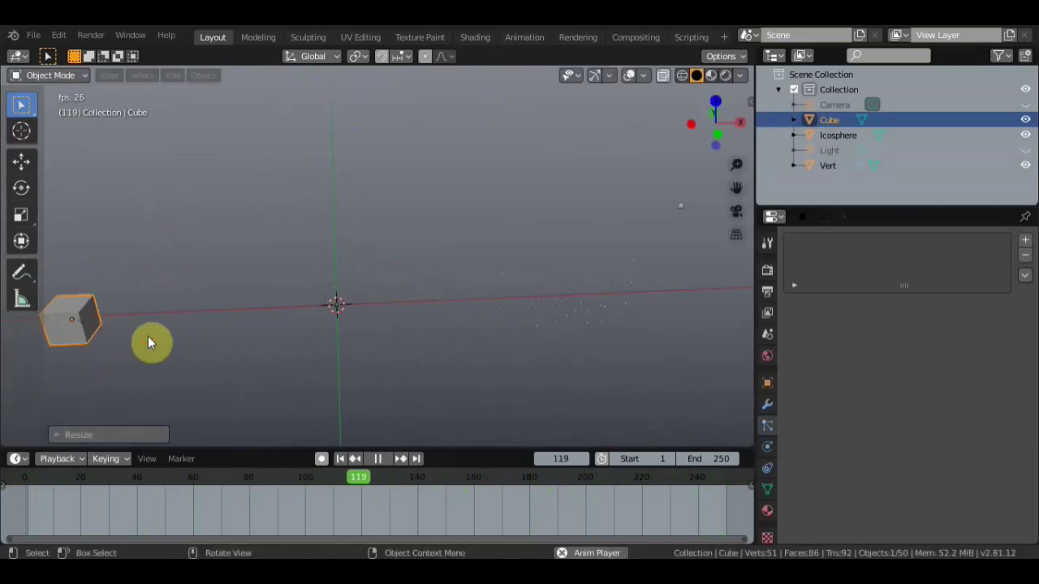
pyautogui.moveTo(215, 349); pyautogui.dragTo(239, 352, button='middle')
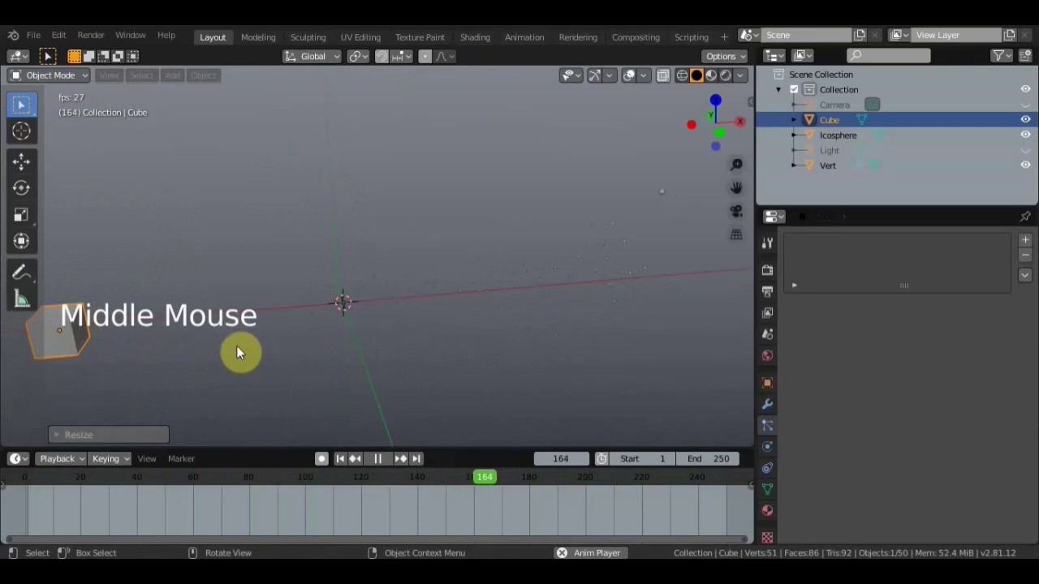
pyautogui.press('s')
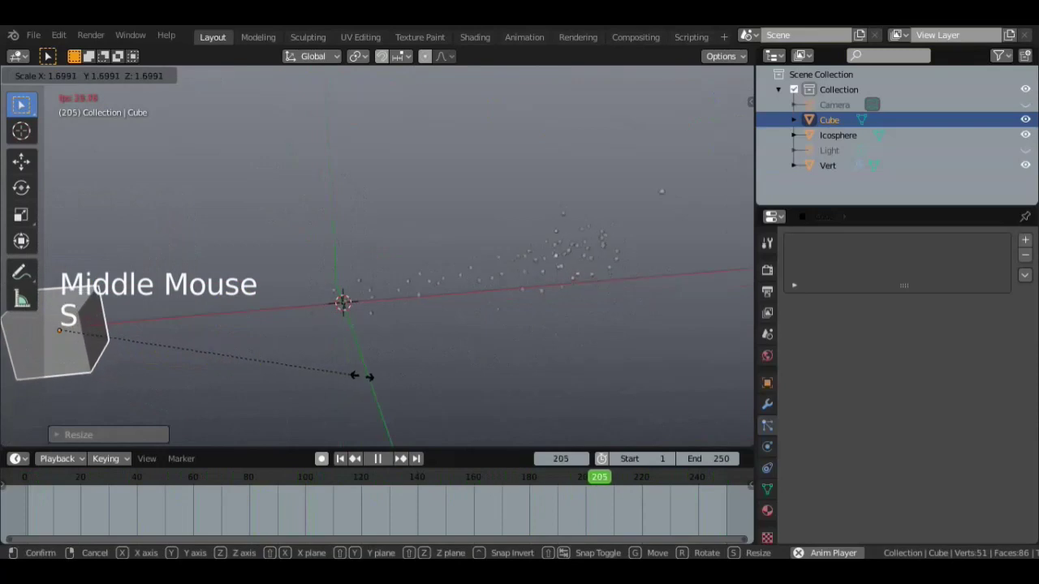
pyautogui.click(394, 382)
# Move the source cube about 10 m away from the emitter and watch the boid stream from several distances.
pyautogui.scroll(-2, 375, 376)
pyautogui.scroll(-3, 373, 375)
pyautogui.press('g')
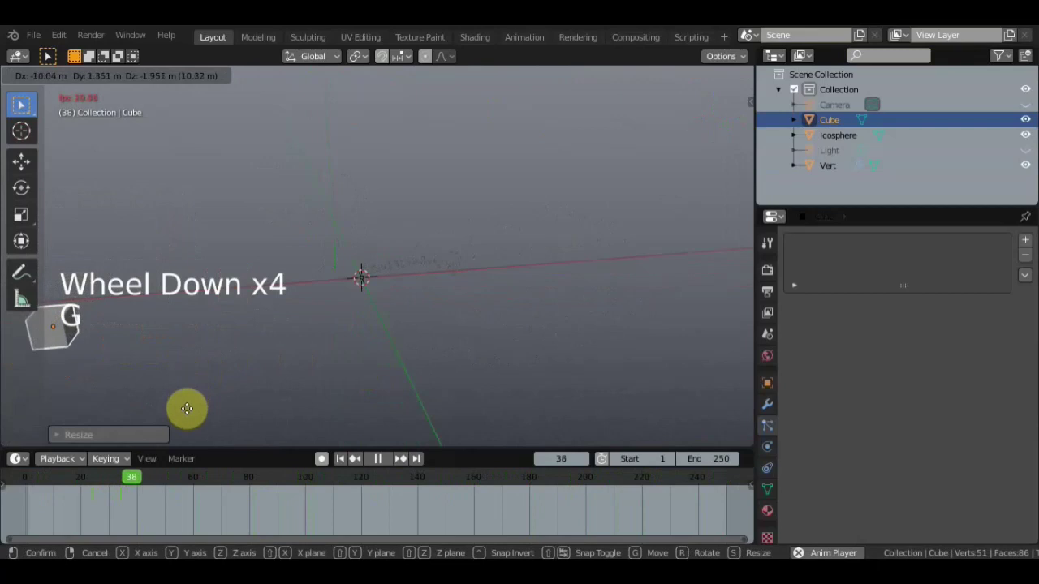
pyautogui.click(185, 410)
pyautogui.moveTo(382, 354); pyautogui.dragTo(513, 317, button='middle')
pyautogui.scroll(4, 390, 341)
pyautogui.scroll(3, 402, 326)
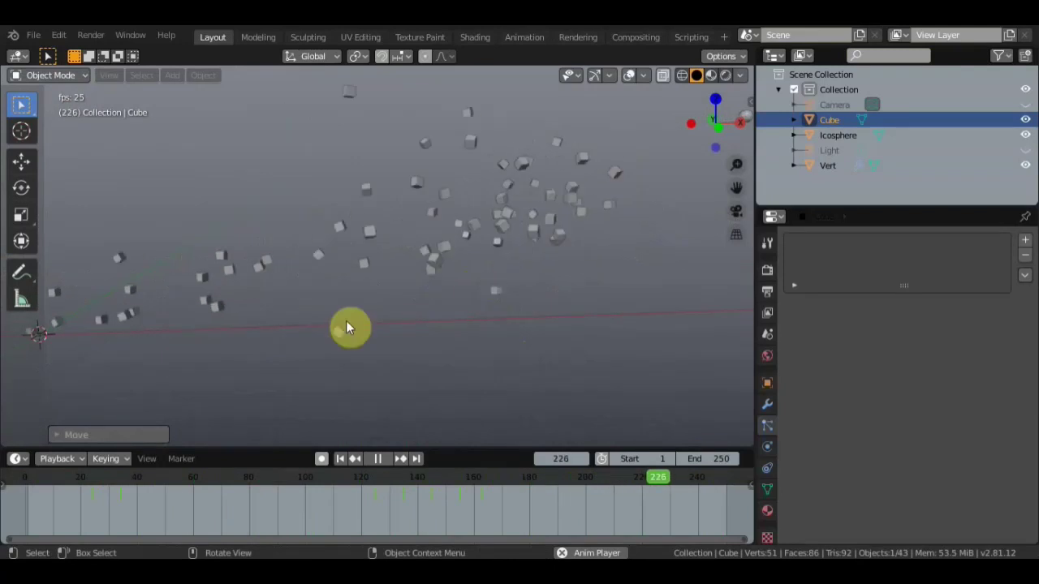
pyautogui.scroll(-2, 348, 326)
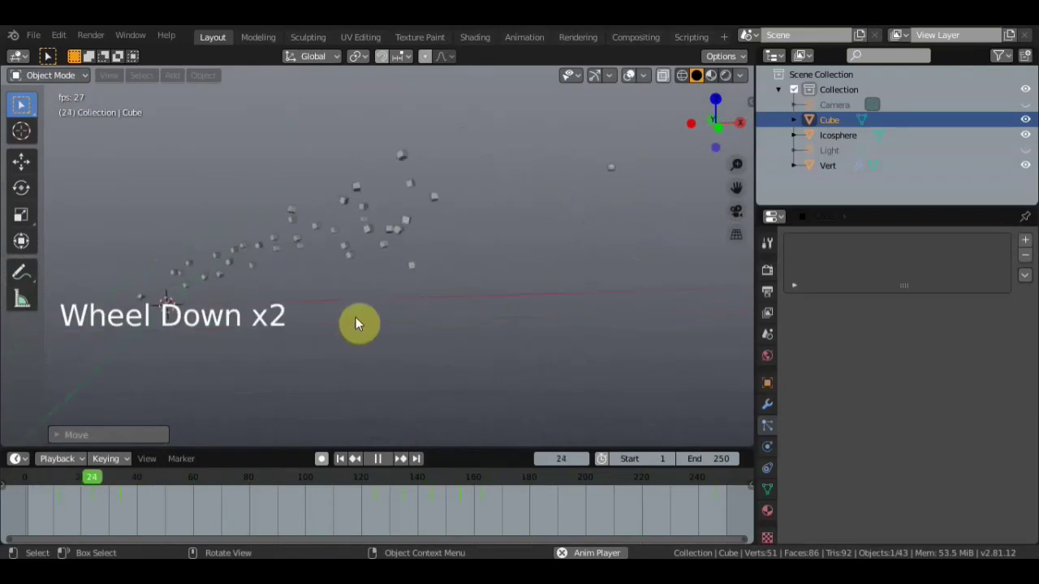
pyautogui.keyDown('shift'); pyautogui.moveTo(404, 362); pyautogui.dragTo(499, 311, button='middle'); pyautogui.keyUp('shift')
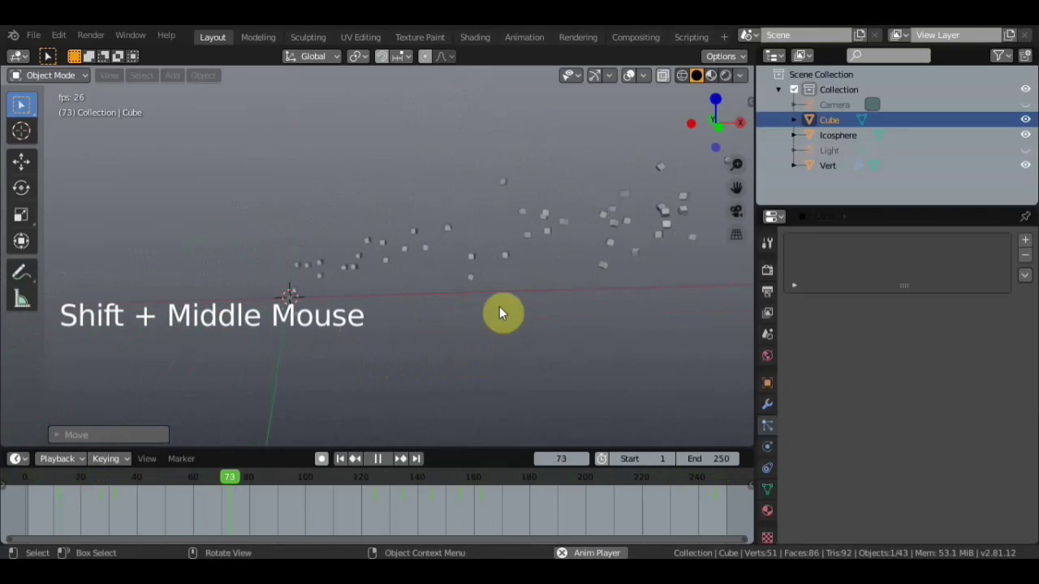
pyautogui.scroll(-3, 377, 311)
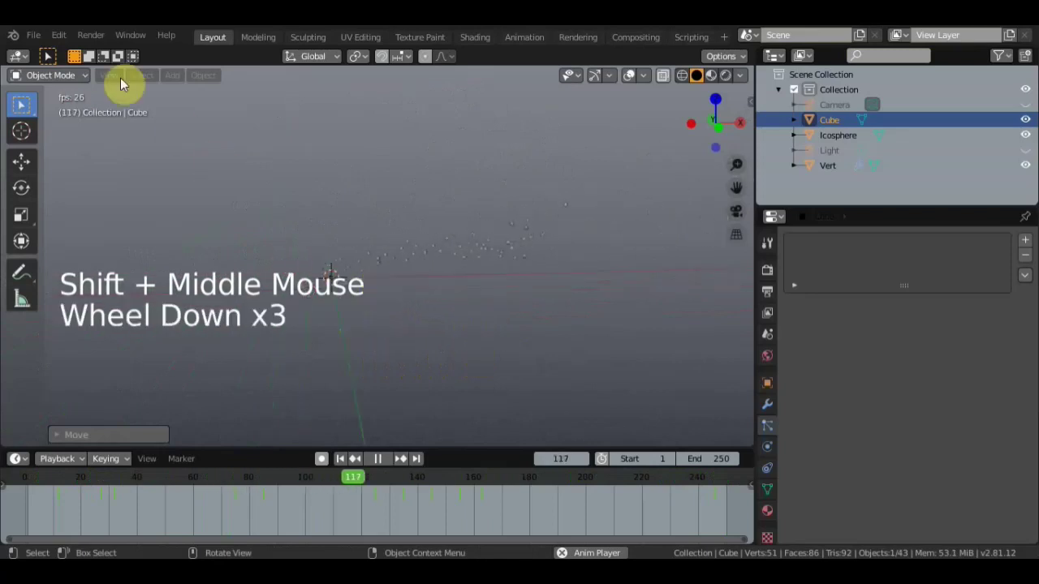
# Import the fish model as an FBX file from the Desktop folder and stop the animation playback.
pyautogui.click(35, 36)
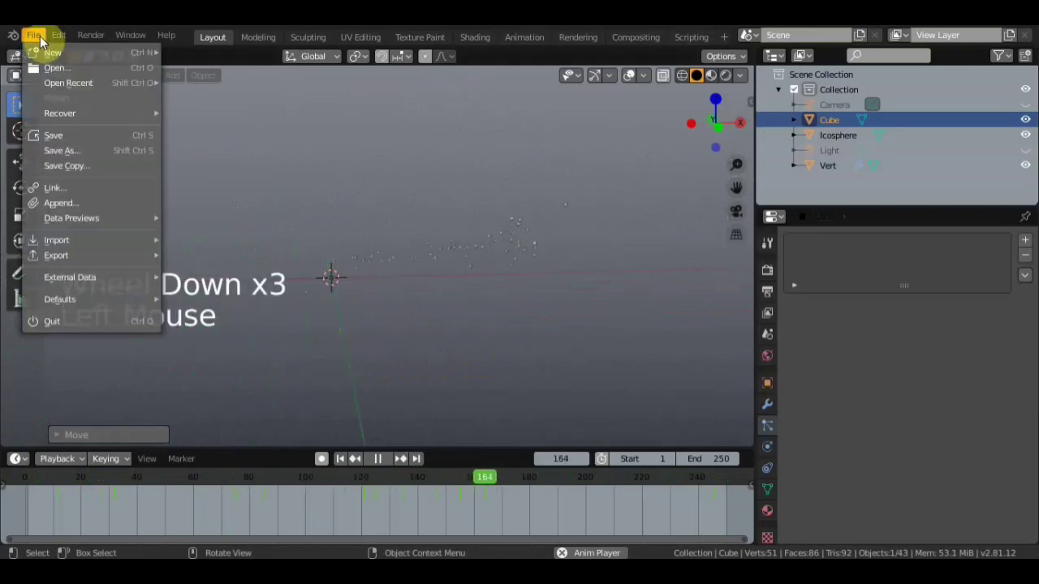
pyautogui.moveTo(60, 245)
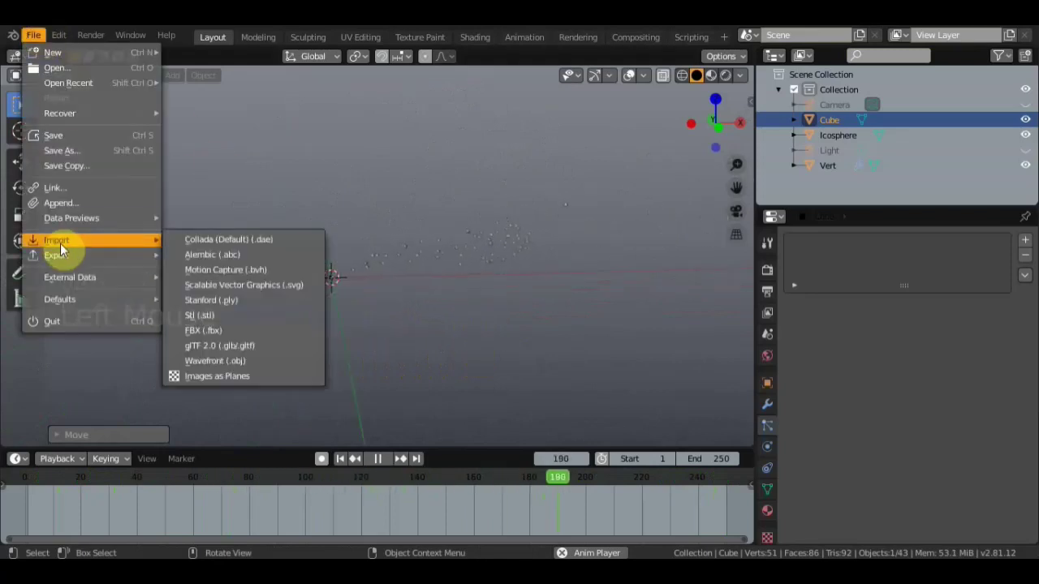
pyautogui.click(249, 331)
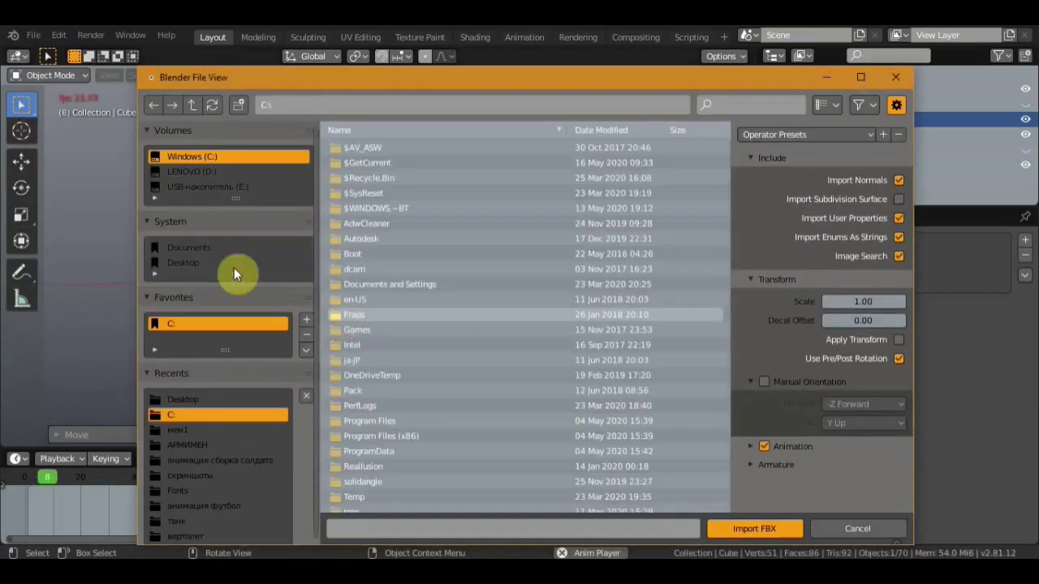
pyautogui.click(174, 262)
pyautogui.click(371, 273)
pyautogui.click(755, 528)
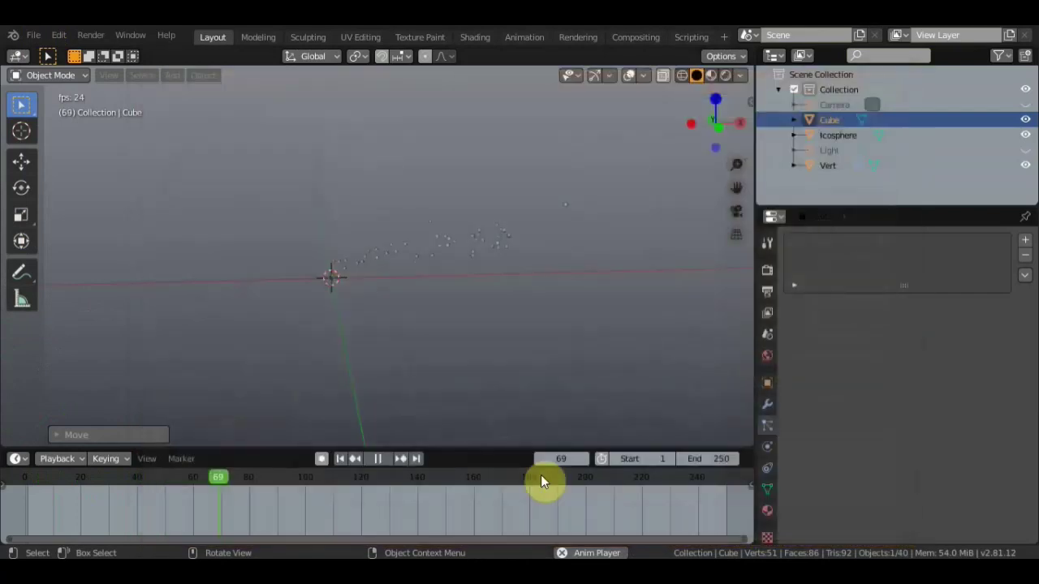
pyautogui.click(378, 459)
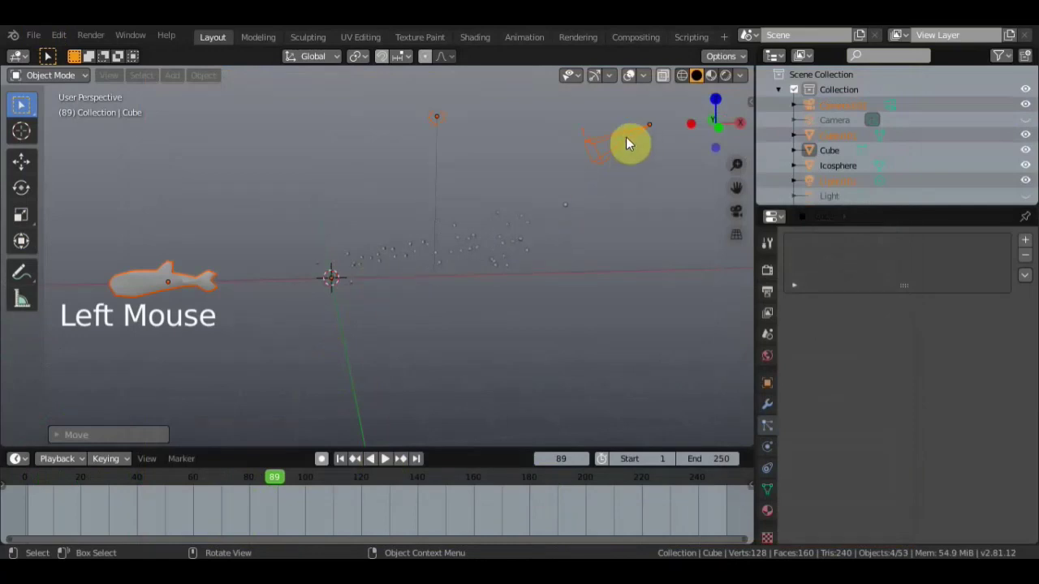
# Delete the extra camera, Camera.001, that came with the imported FBX file.
pyautogui.moveTo(625, 139); pyautogui.dragTo(626, 161, button='middle')
pyautogui.click(623, 185)
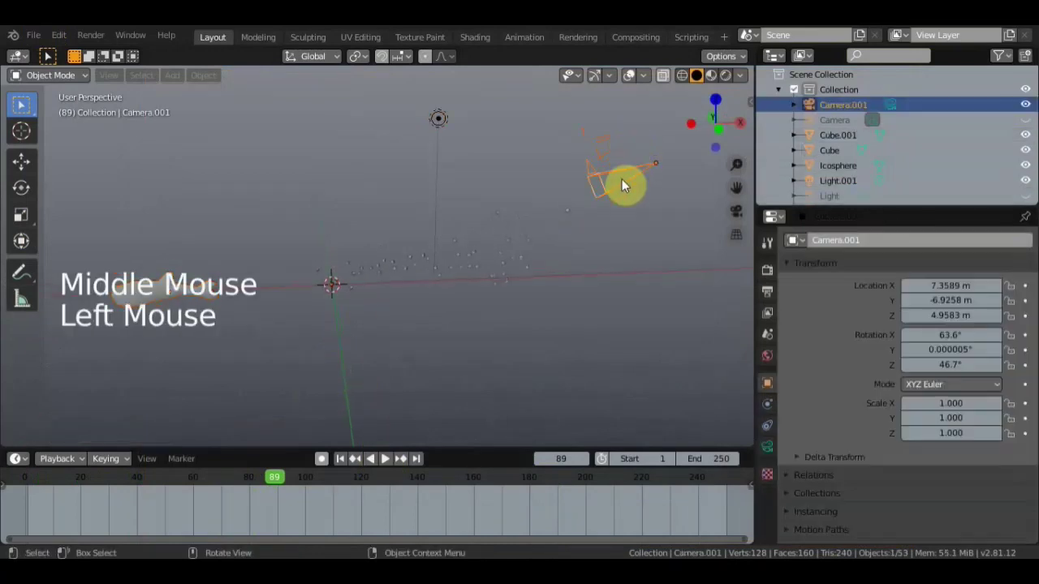
pyautogui.press('Delete')
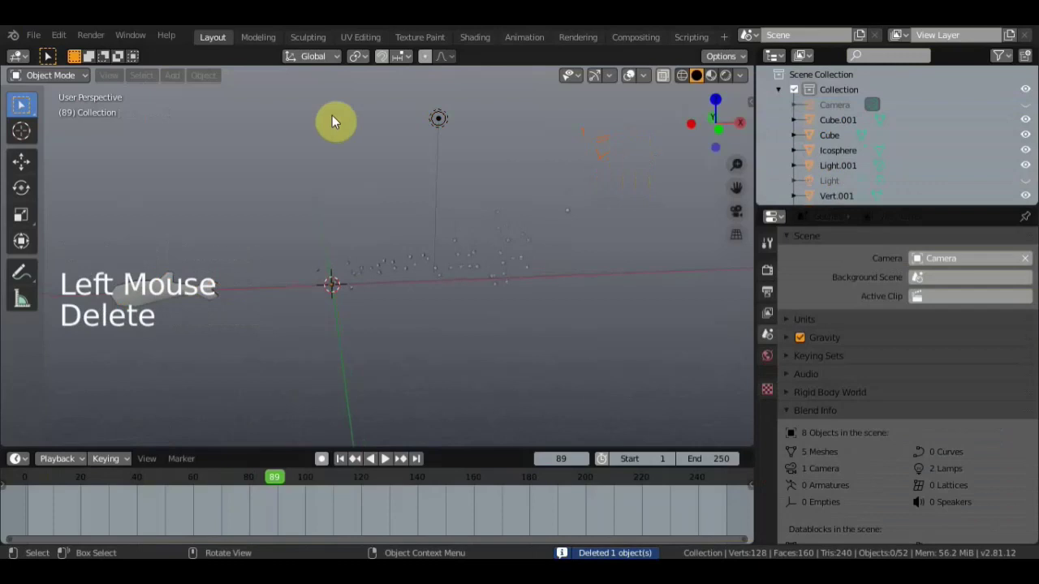
# Delete the extra light, Light.001, that came with the imported fish file.
pyautogui.click(445, 122)
pyautogui.press('Delete')
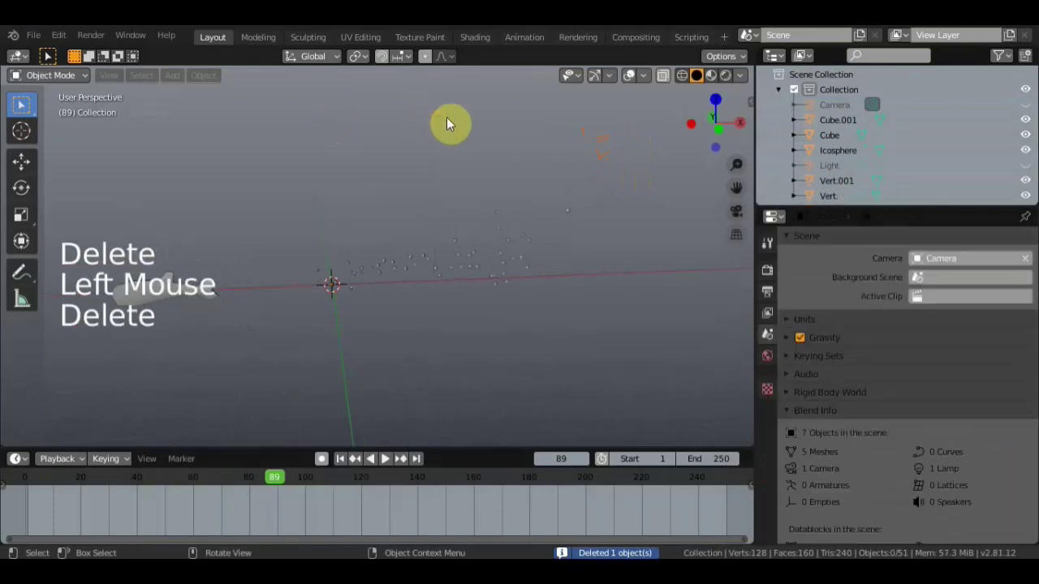
pyautogui.scroll(4, 321, 229)
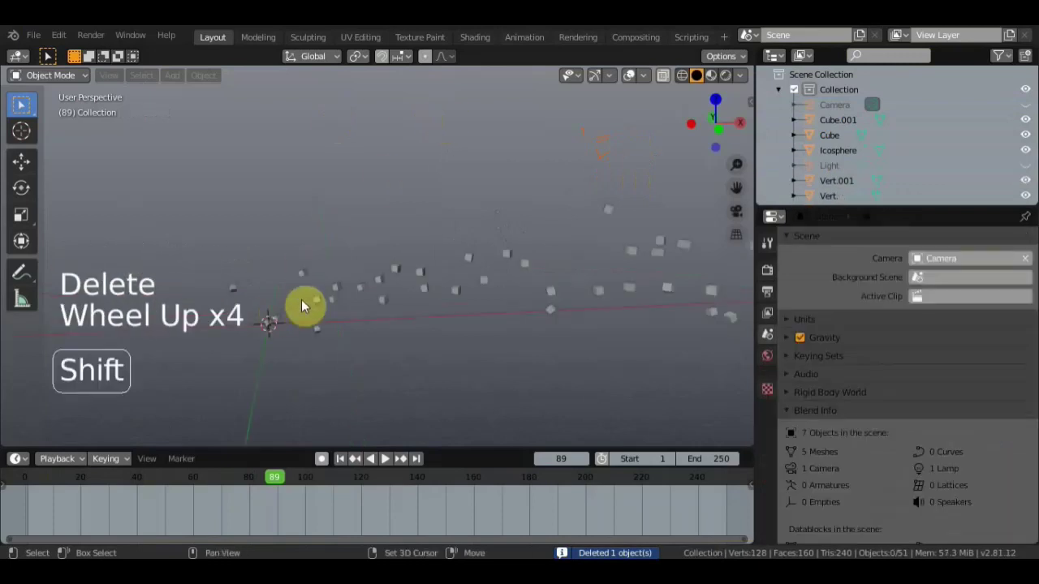
# Move the imported fish model about 5.7 m farther away from the emitter.
pyautogui.keyDown('shift'); pyautogui.moveTo(304, 304); pyautogui.dragTo(499, 258, button='middle'); pyautogui.keyUp('shift')
pyautogui.scroll(-3, 293, 246)
pyautogui.click(297, 258)
pyautogui.press('g')
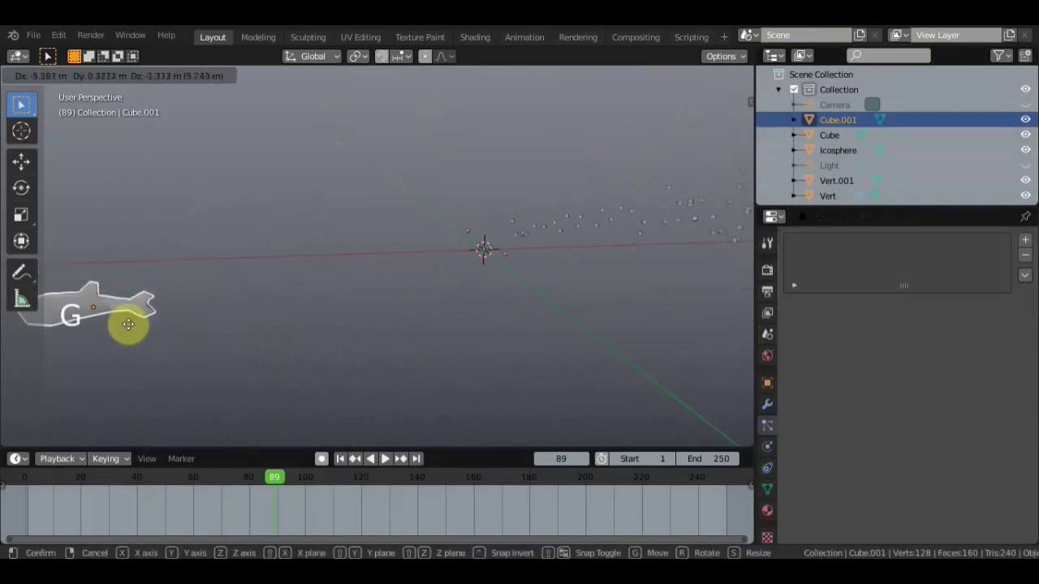
pyautogui.click(130, 327)
# Replace the cube with the fish model, Cube.001, as the Instance Object of the Vert emitter's particle system.
pyautogui.click(598, 225)
pyautogui.keyDown('shift'); pyautogui.moveTo(621, 327); pyautogui.dragTo(415, 329, button='middle'); pyautogui.keyUp('shift')
pyautogui.scroll(4, 958, 415)
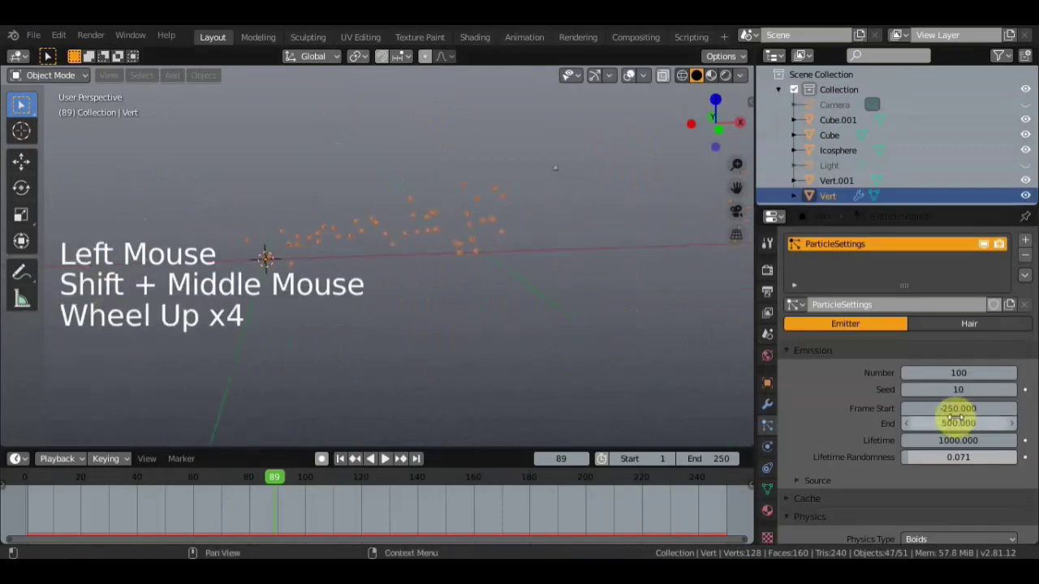
pyautogui.scroll(-19, 958, 415)
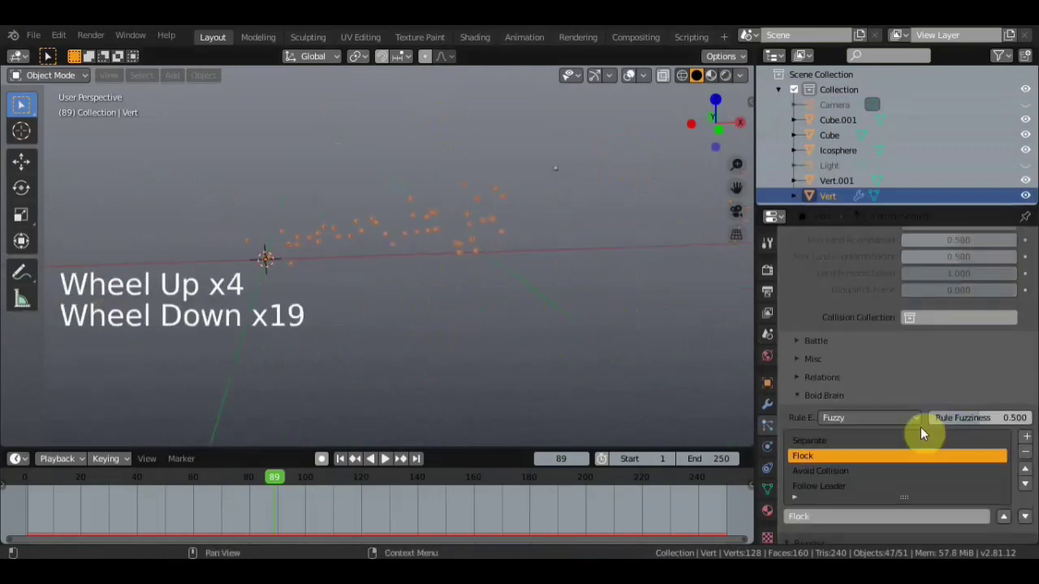
pyautogui.scroll(-6, 921, 434)
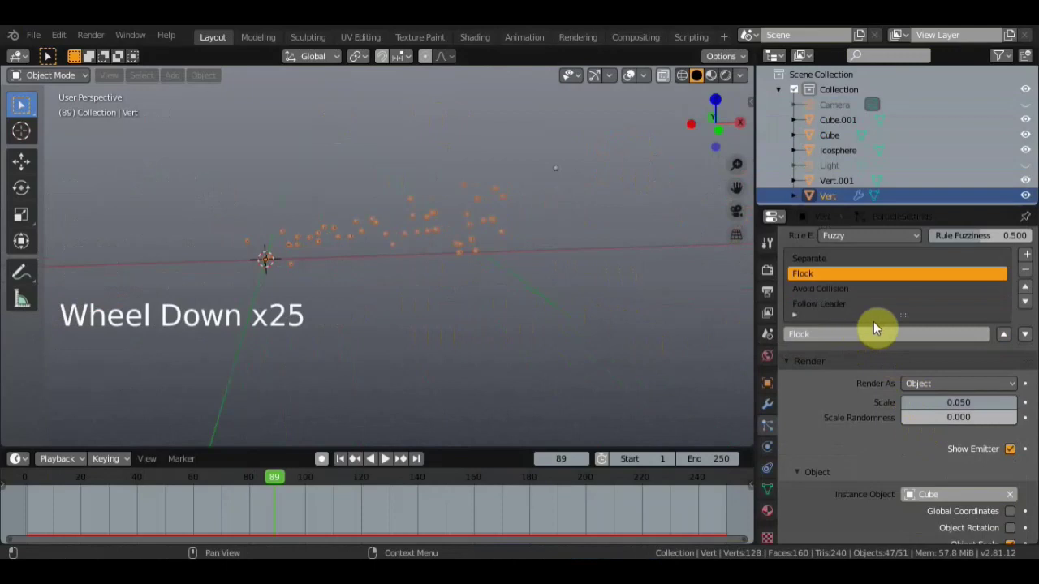
pyautogui.scroll(-3, 1001, 421)
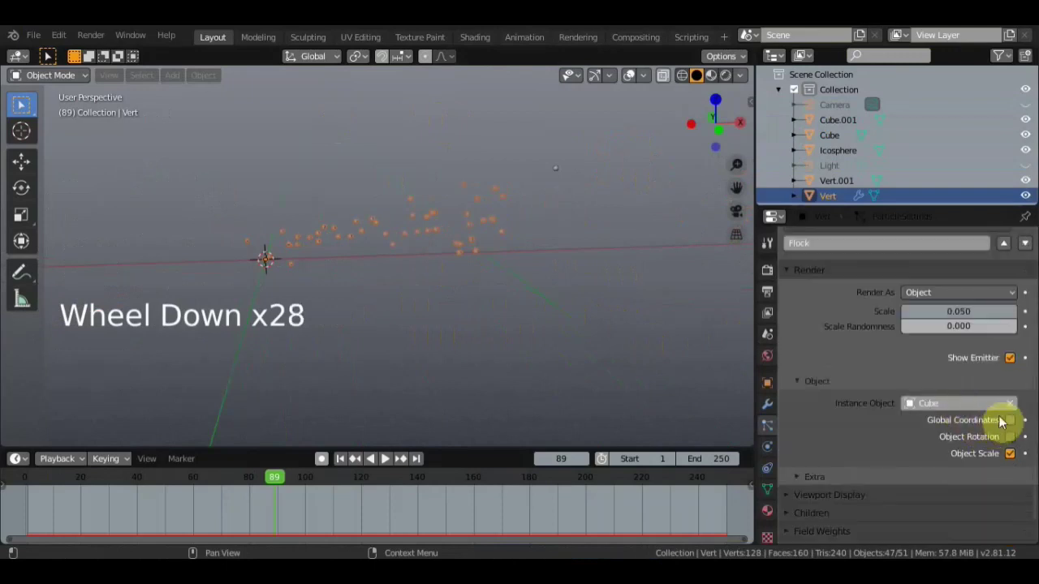
pyautogui.click(951, 407)
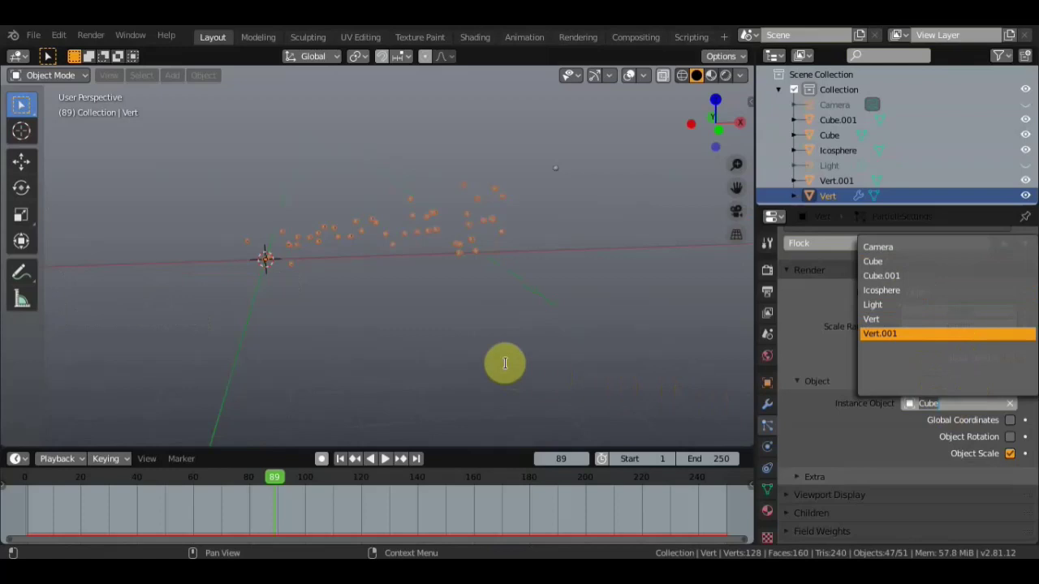
pyautogui.scroll(-2, 492, 366)
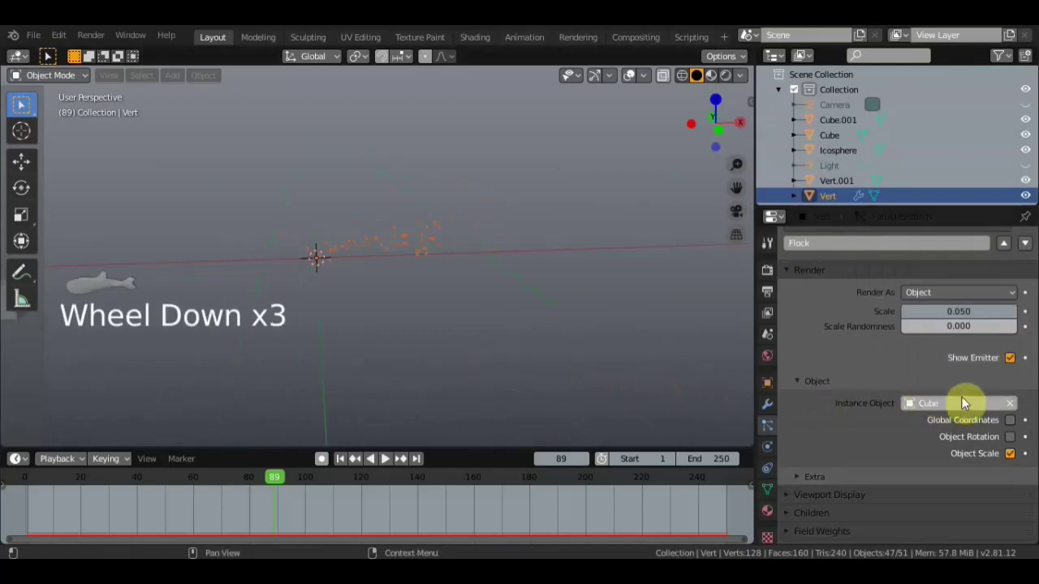
pyautogui.click(1010, 405)
pyautogui.click(1010, 404)
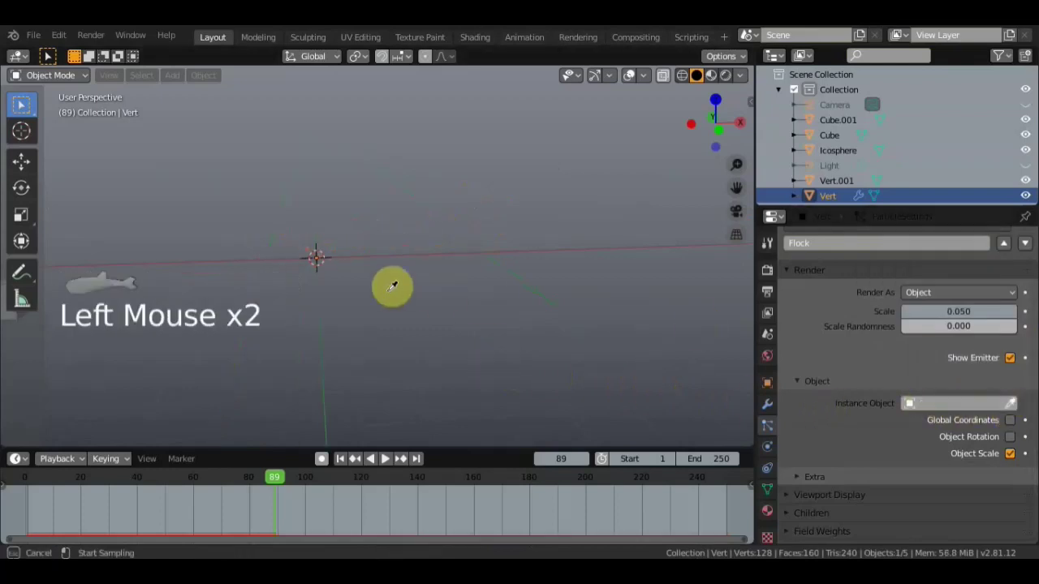
pyautogui.click(117, 287)
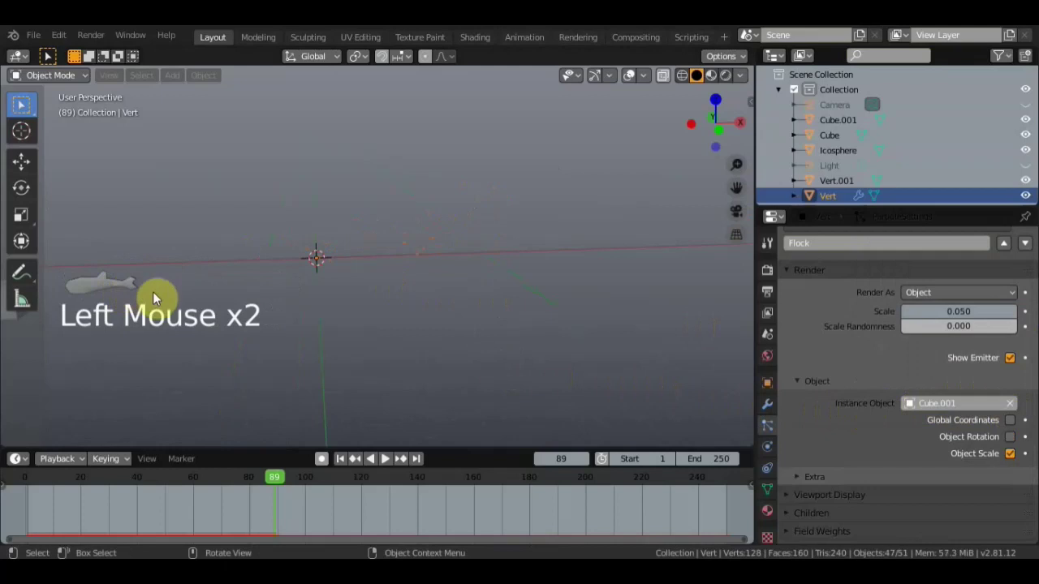
# Play the animation and watch the fish instances stream out of the emitter.
pyautogui.scroll(8, 312, 309)
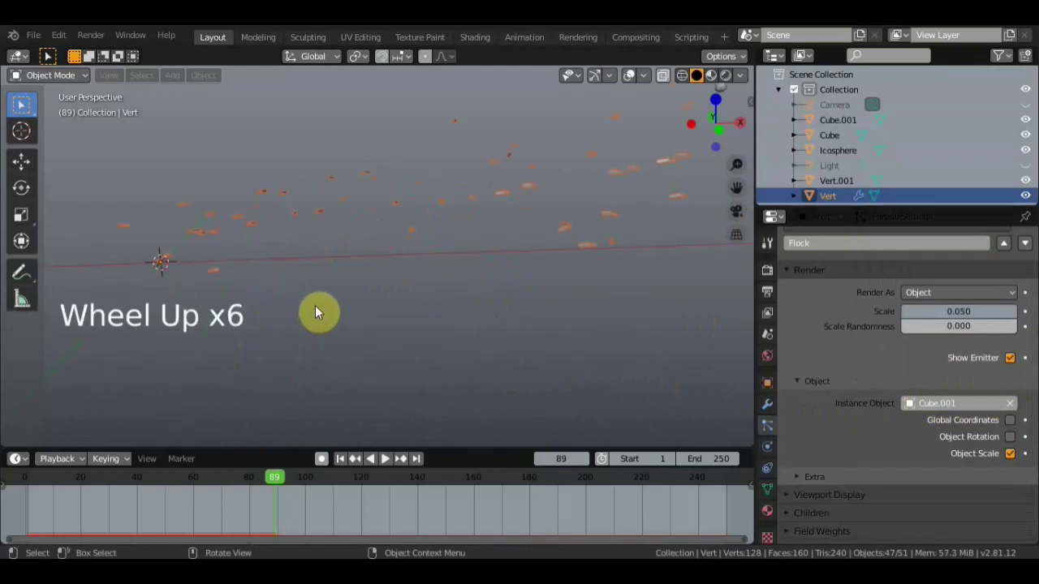
pyautogui.scroll(-1, 357, 381)
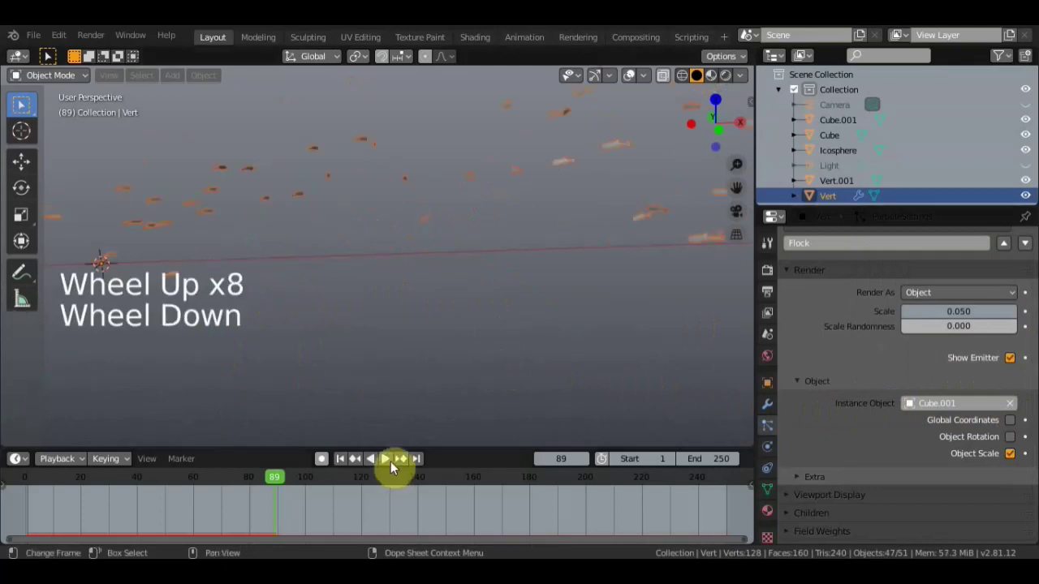
pyautogui.click(386, 459)
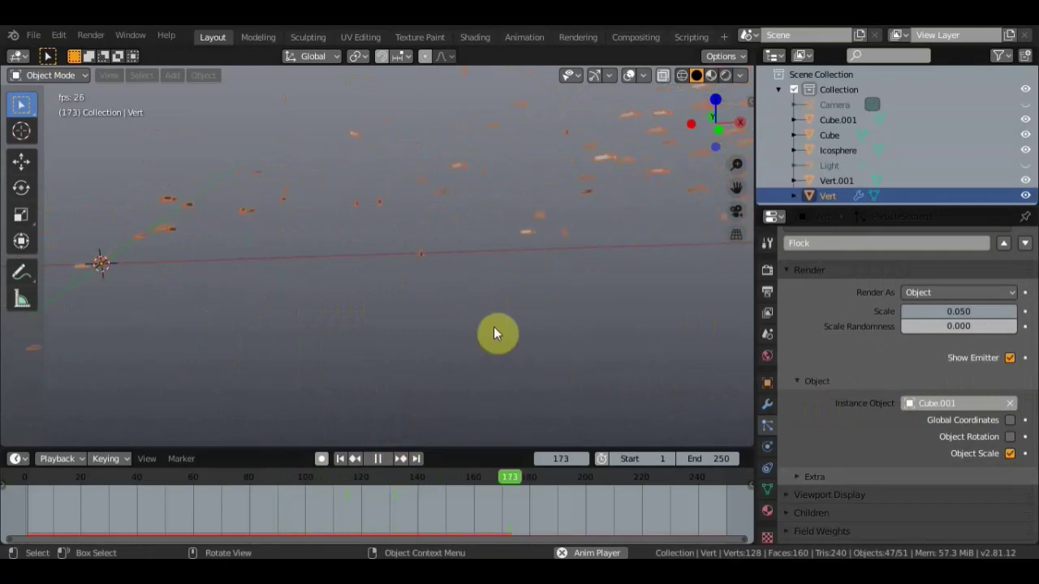
pyautogui.keyDown('shift'); pyautogui.moveTo(512, 288); pyautogui.dragTo(502, 320, button='middle'); pyautogui.keyUp('shift')
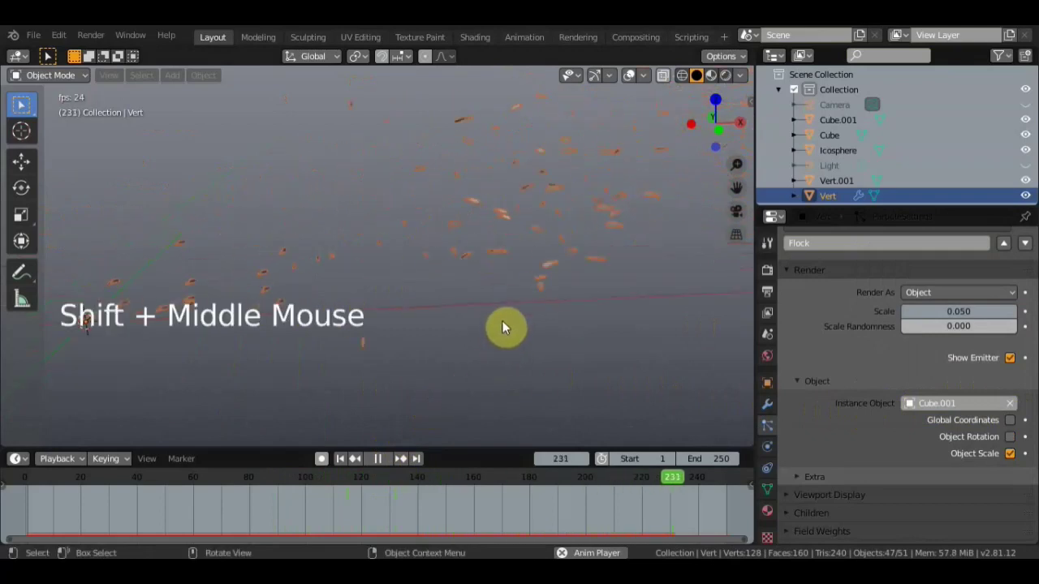
# Try the particle instances with Object Scale disabled, inspect them up close, and enable the option again.
pyautogui.click(1009, 454)
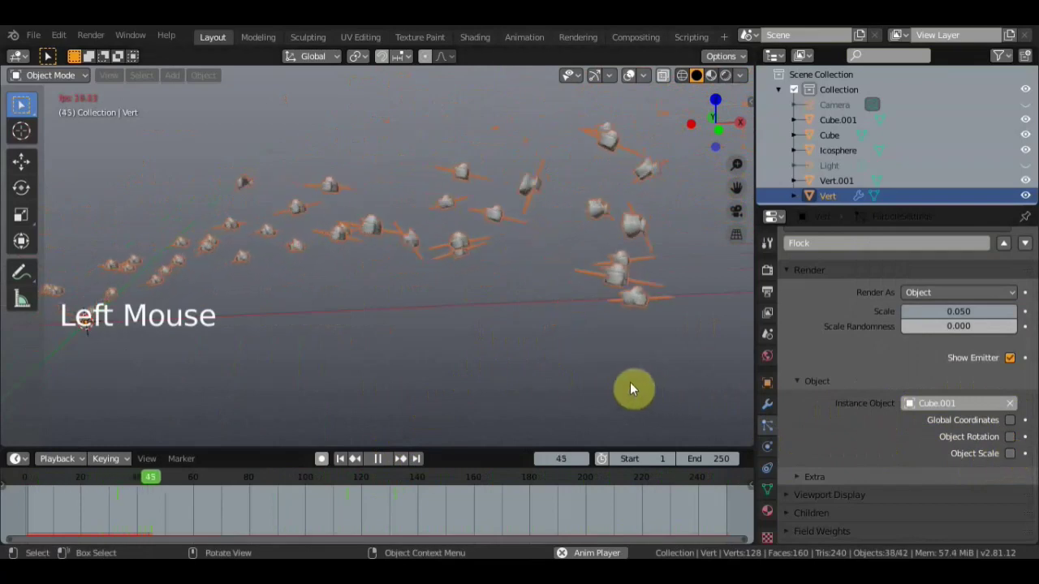
pyautogui.moveTo(568, 376)
pyautogui.mouseDown(button='middle')
pyautogui.moveTo(610, 381)
pyautogui.moveTo(587, 371)
pyautogui.mouseUp(button='middle')
pyautogui.scroll(3, 587, 371)
pyautogui.scroll(-2, 582, 374)
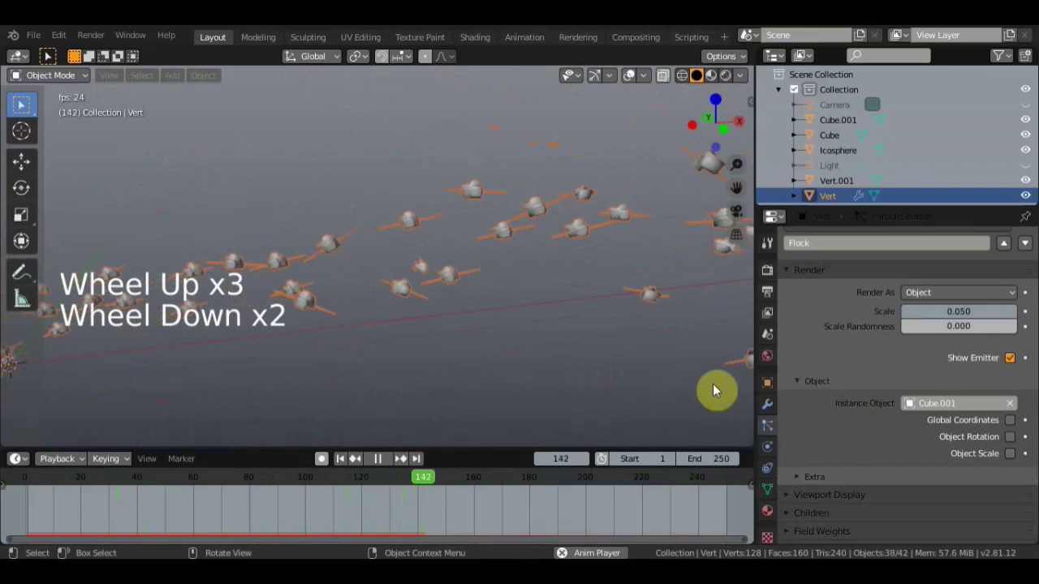
pyautogui.click(1009, 453)
# Scale the source fish up about 3.4 times to enlarge the emitted fish, and inspect the school.
pyautogui.keyDown('shift'); pyautogui.moveTo(676, 400); pyautogui.dragTo(543, 382, button='middle'); pyautogui.keyUp('shift')
pyautogui.scroll(-7, 324, 364)
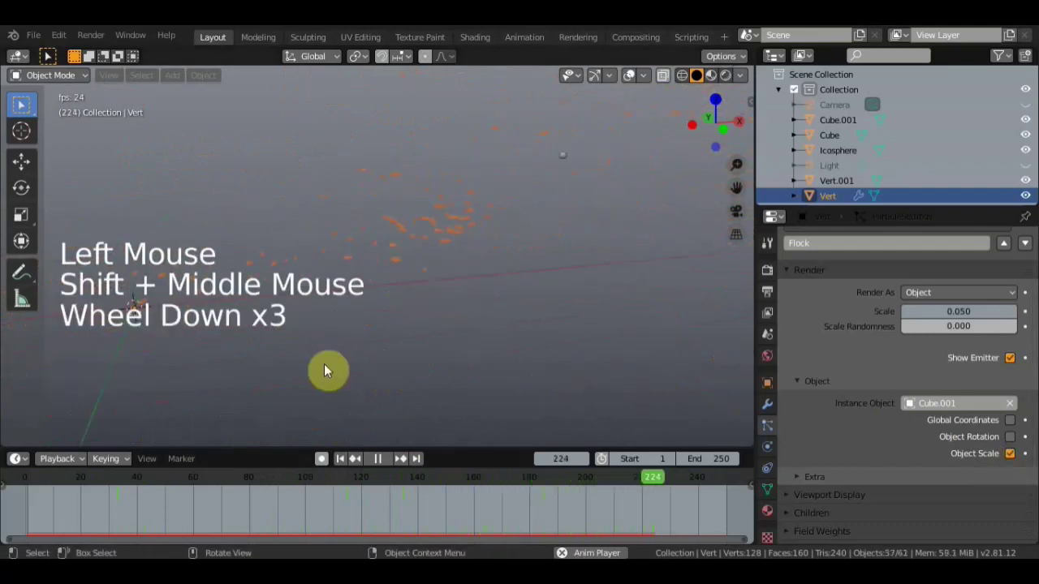
pyautogui.scroll(-3, 89, 324)
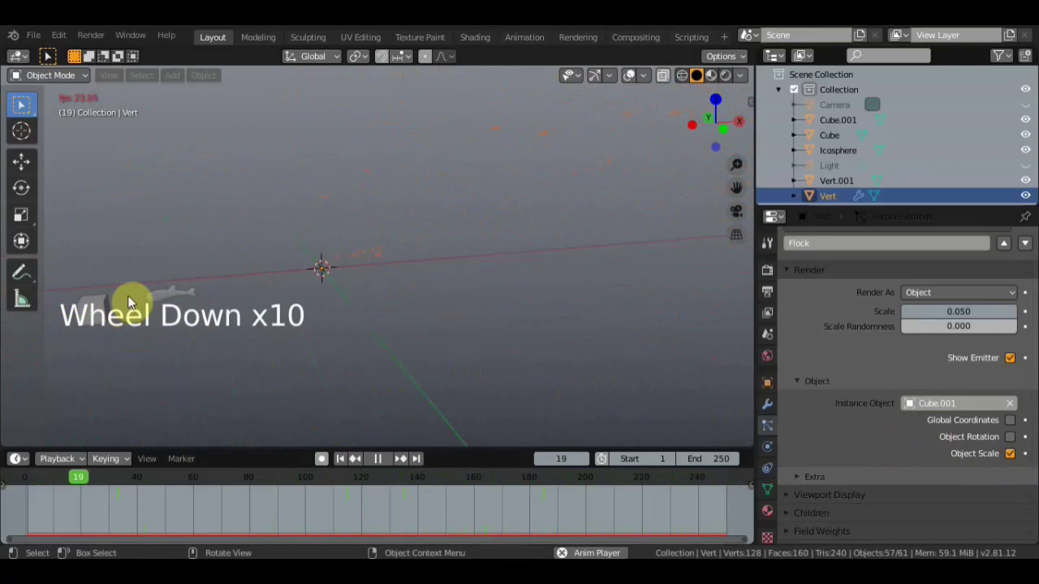
pyautogui.click(165, 286)
pyautogui.press('s')
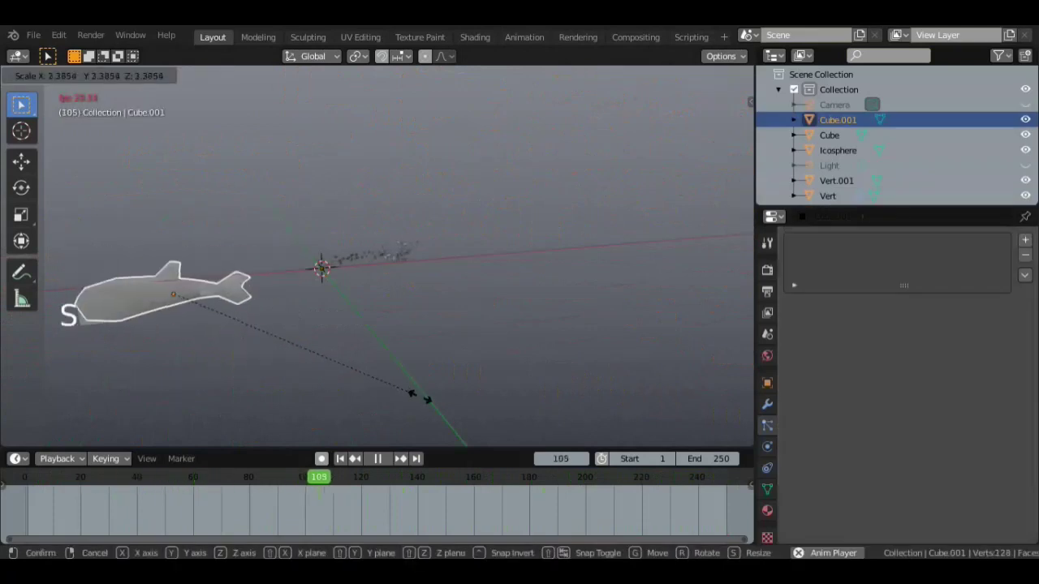
pyautogui.click(441, 295)
pyautogui.scroll(9, 441, 295)
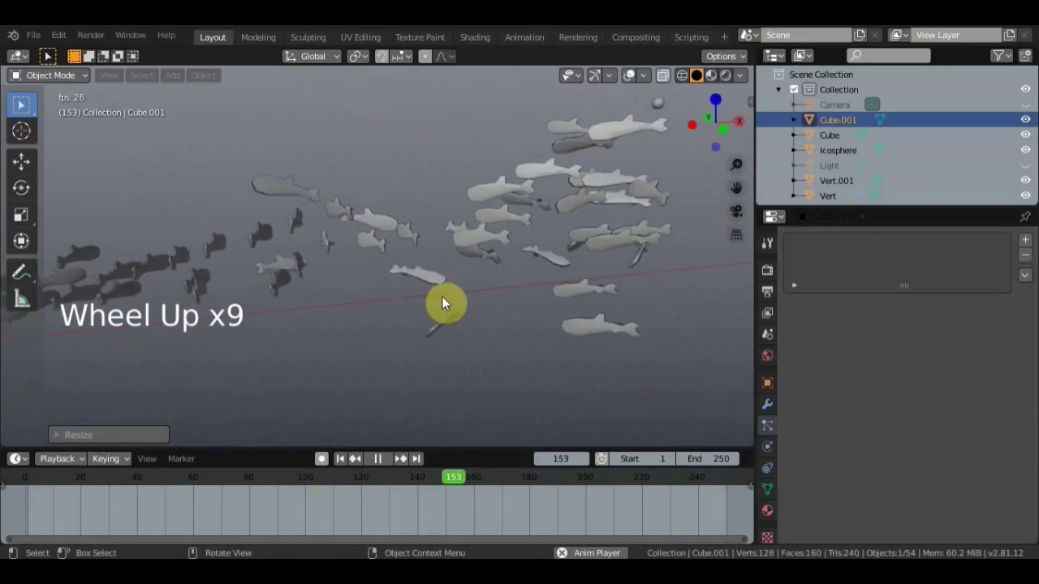
pyautogui.scroll(-2, 439, 302)
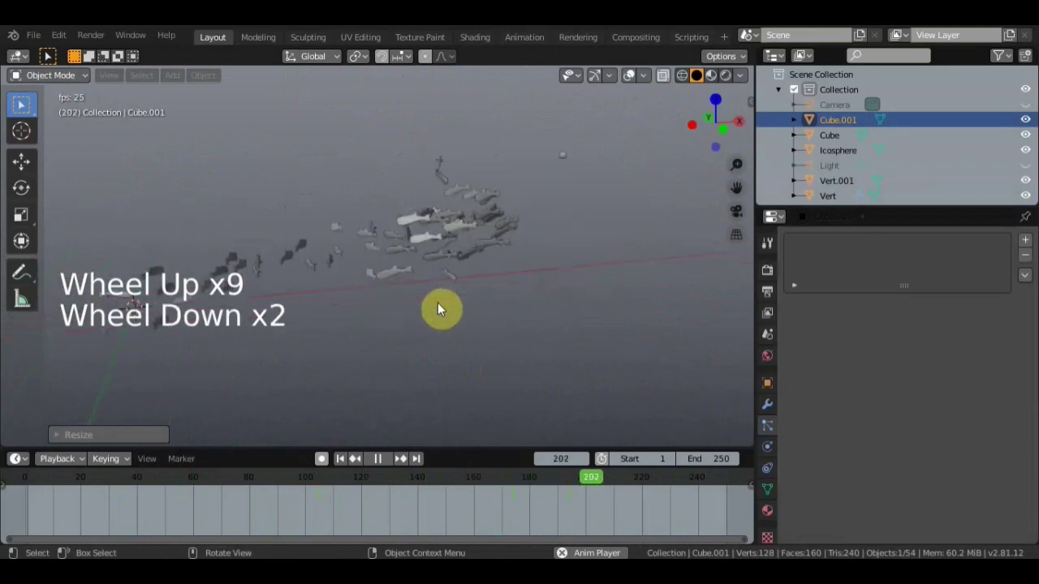
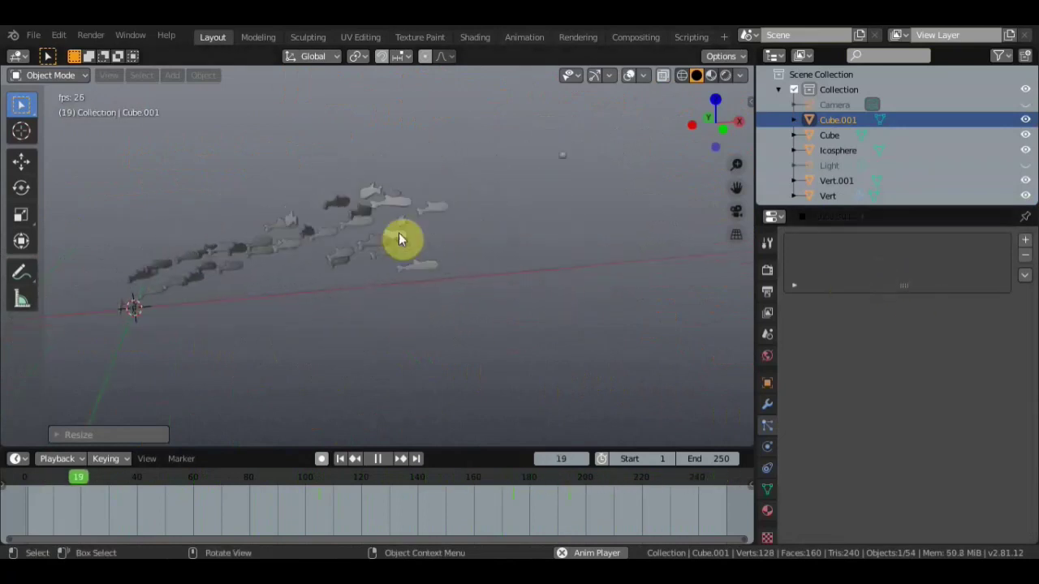
# Set the emission Seed of the Vert particle system to 12 and watch the school from several distances.
pyautogui.scroll(6, 955, 289)
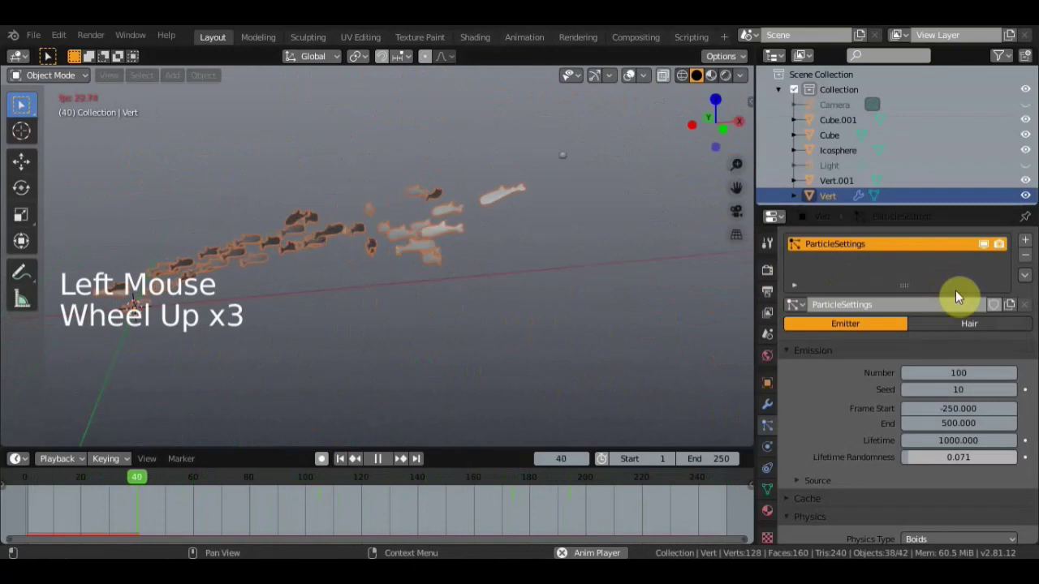
pyautogui.click(959, 389)
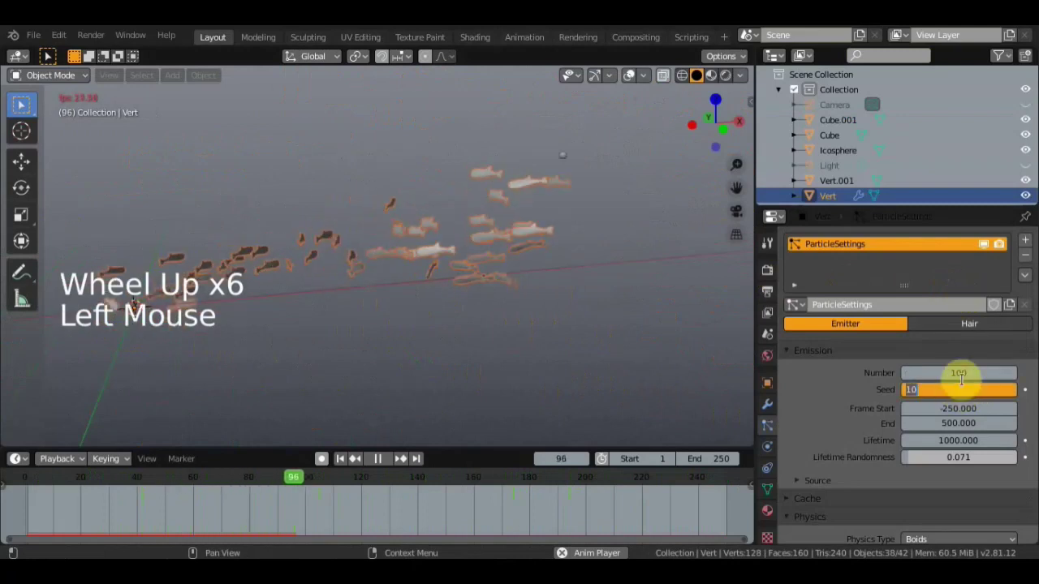
pyautogui.write('12')
pyautogui.press('Return')
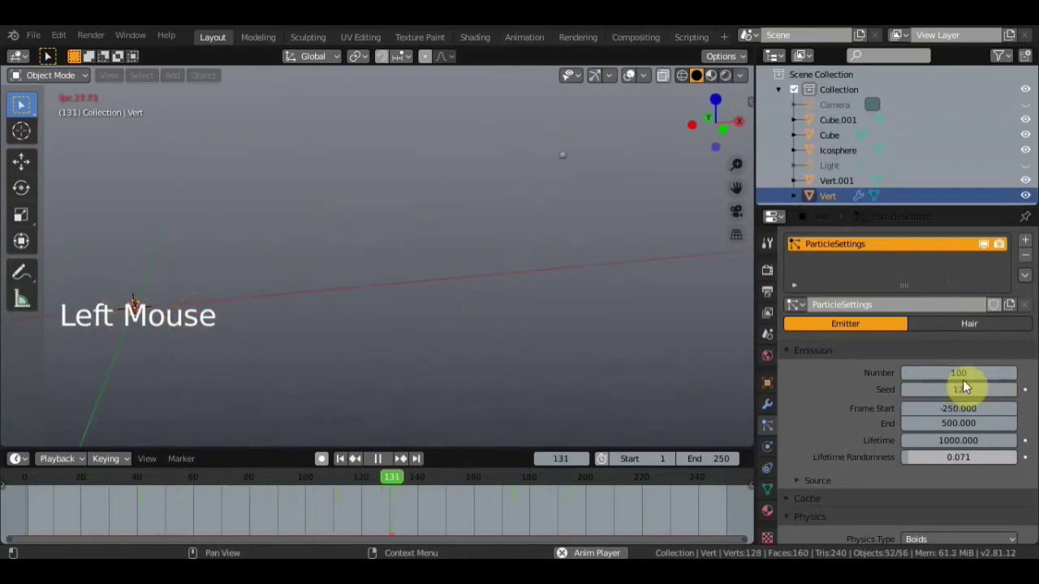
pyautogui.scroll(-3, 221, 235)
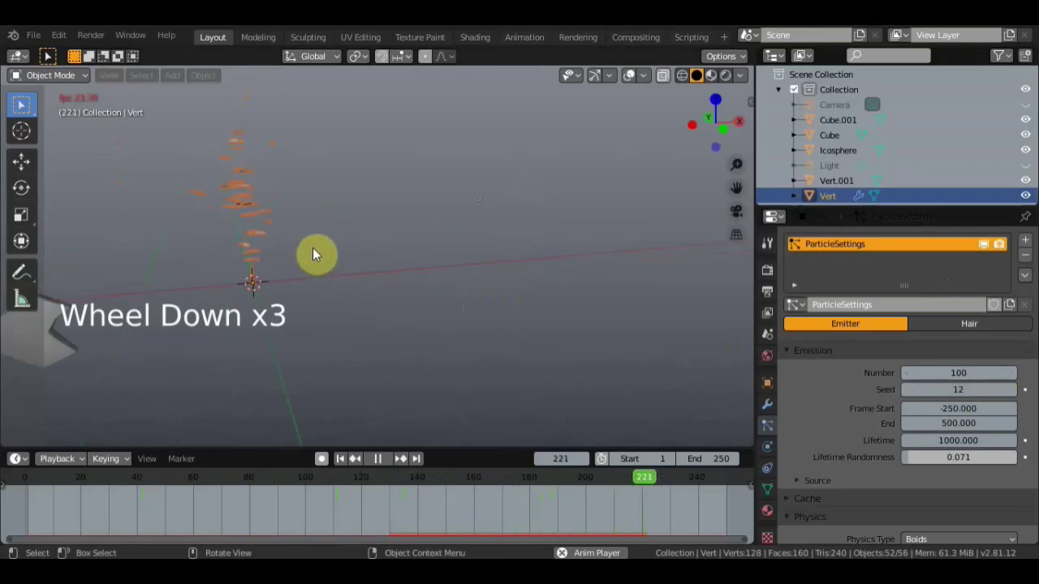
pyautogui.scroll(1, 312, 248)
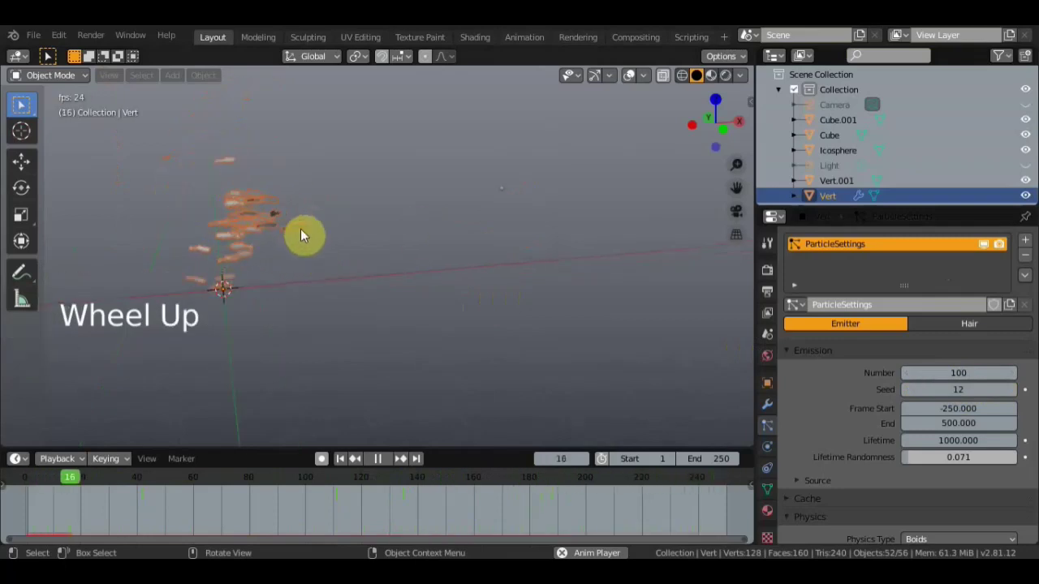
pyautogui.scroll(-4, 325, 266)
pyautogui.scroll(-2, 357, 272)
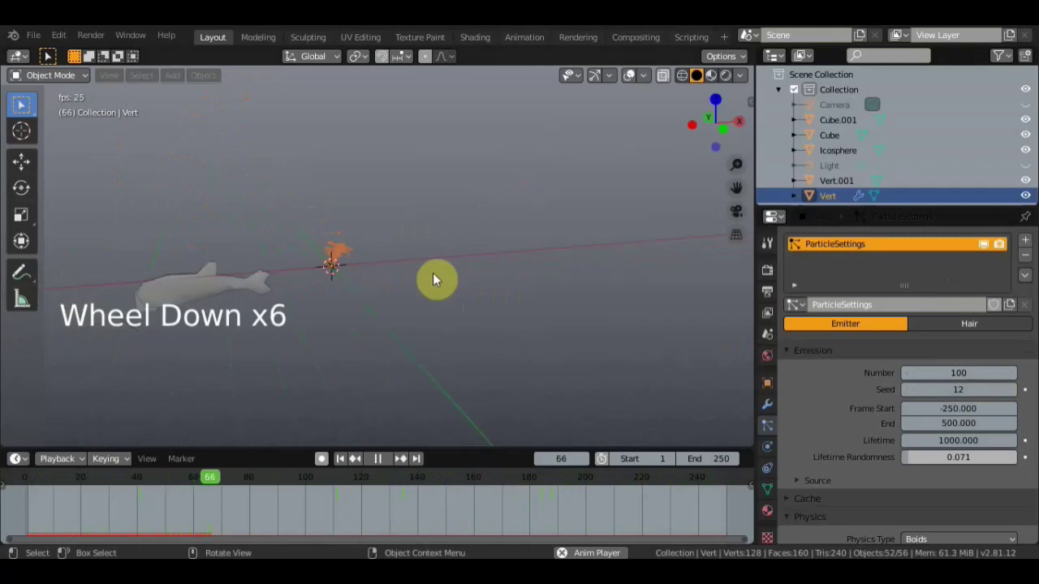
# Select the Icosphere leader and scale it up.
pyautogui.keyDown('shift'); pyautogui.moveTo(482, 284); pyautogui.dragTo(317, 280, button='middle'); pyautogui.keyUp('shift')
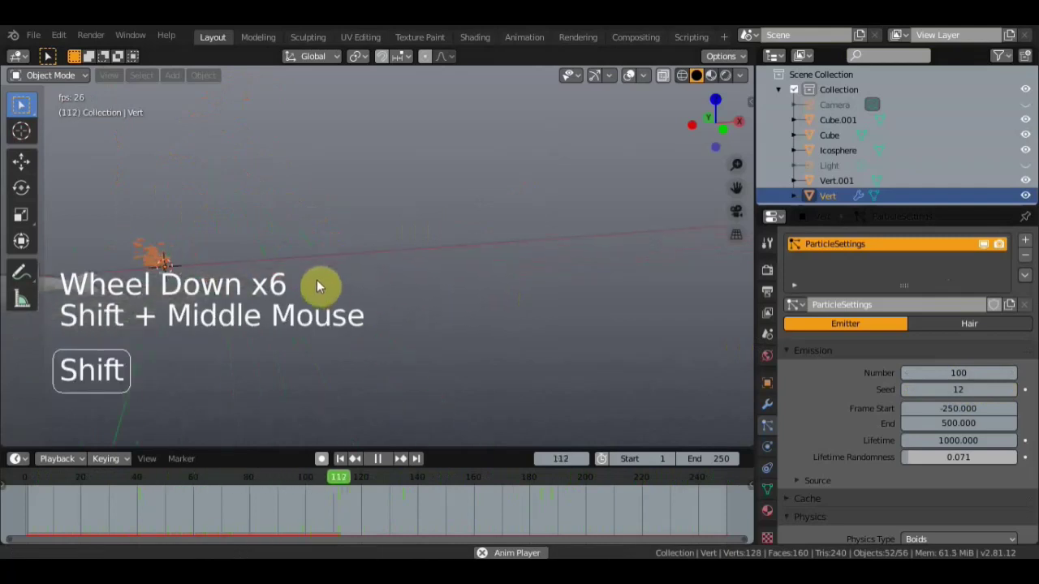
pyautogui.moveTo(624, 328); pyautogui.dragTo(386, 127)
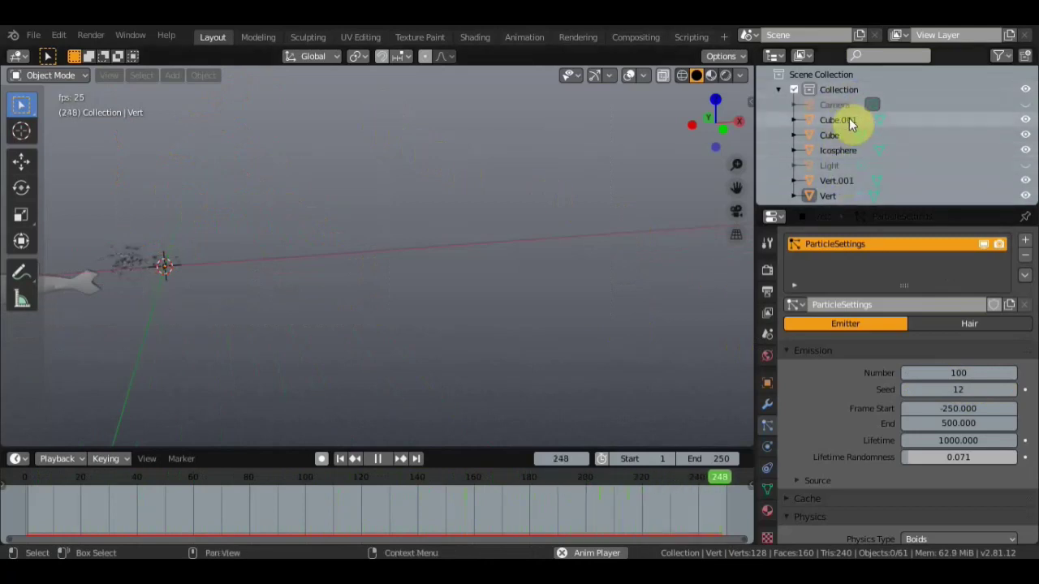
pyautogui.click(838, 153)
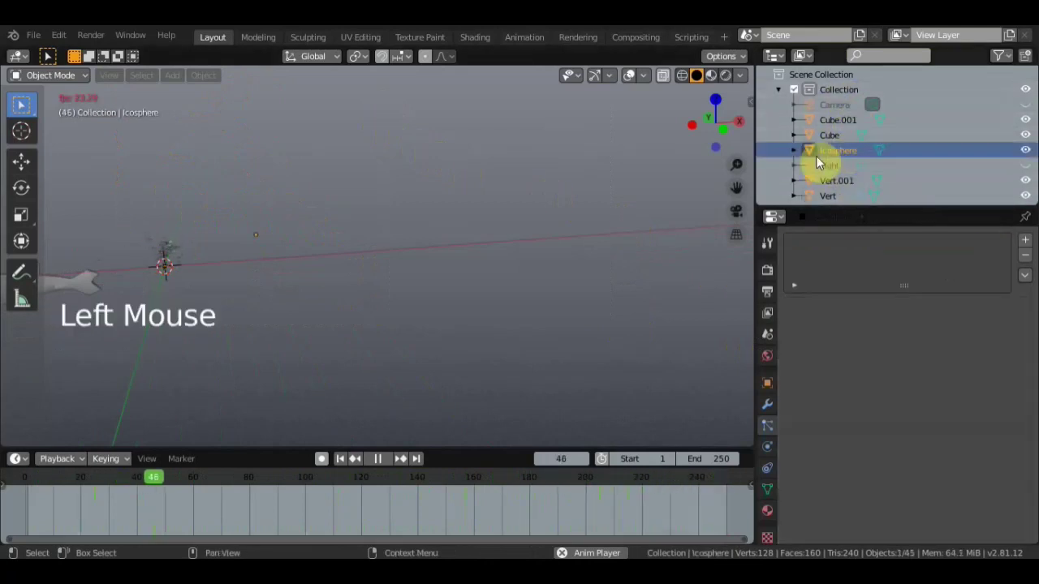
pyautogui.keyDown('shift'); pyautogui.moveTo(309, 283); pyautogui.dragTo(476, 282, button='middle'); pyautogui.keyUp('shift')
pyautogui.scroll(4, 465, 284)
pyautogui.press('s')
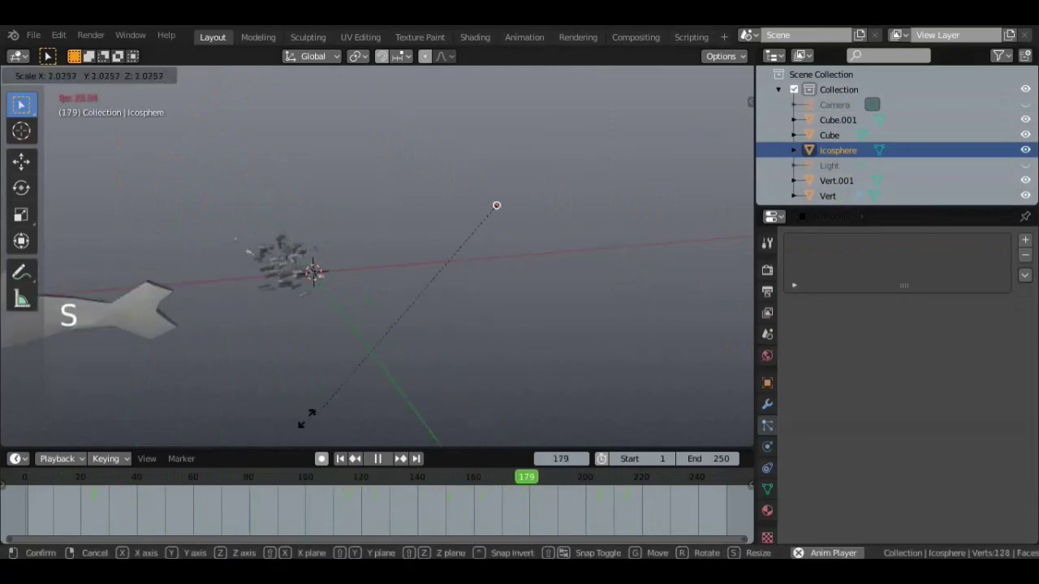
pyautogui.click(388, 24)
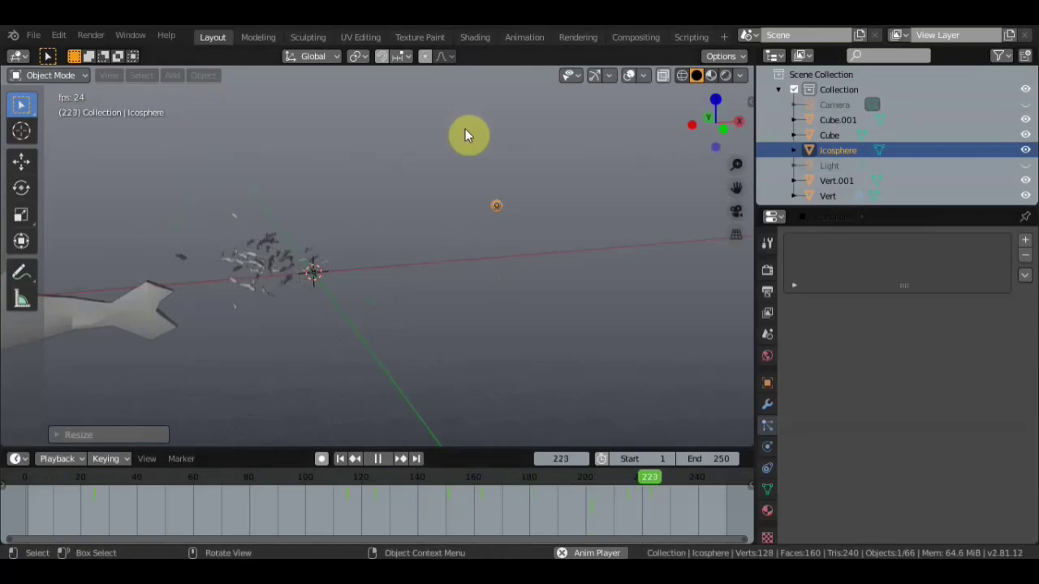
# Move the Icosphere leader several metres toward negative X during playback and watch how the fish school reacts.
pyautogui.press('g')
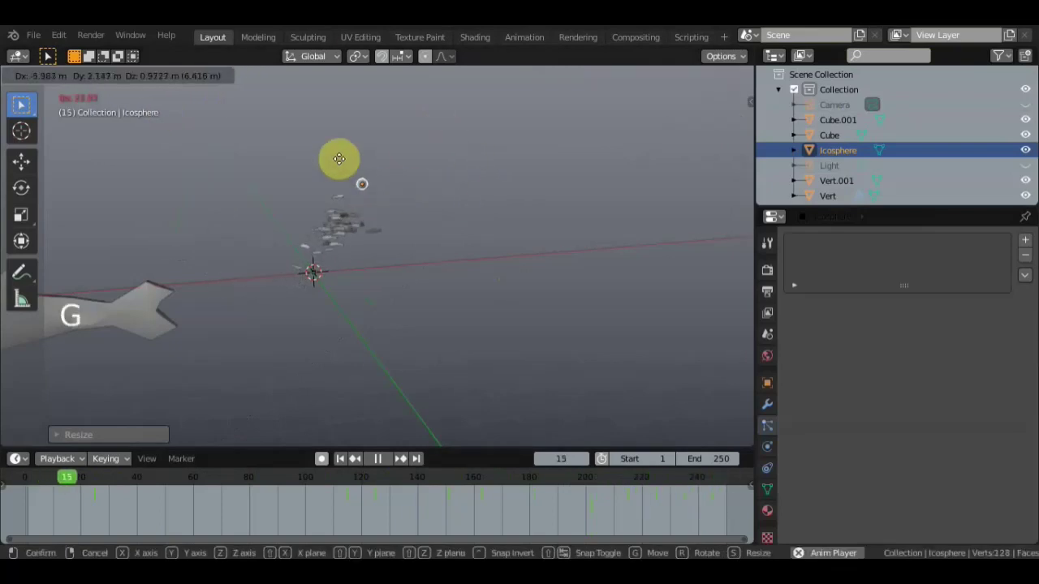
pyautogui.click(196, 153)
pyautogui.scroll(3, 231, 152)
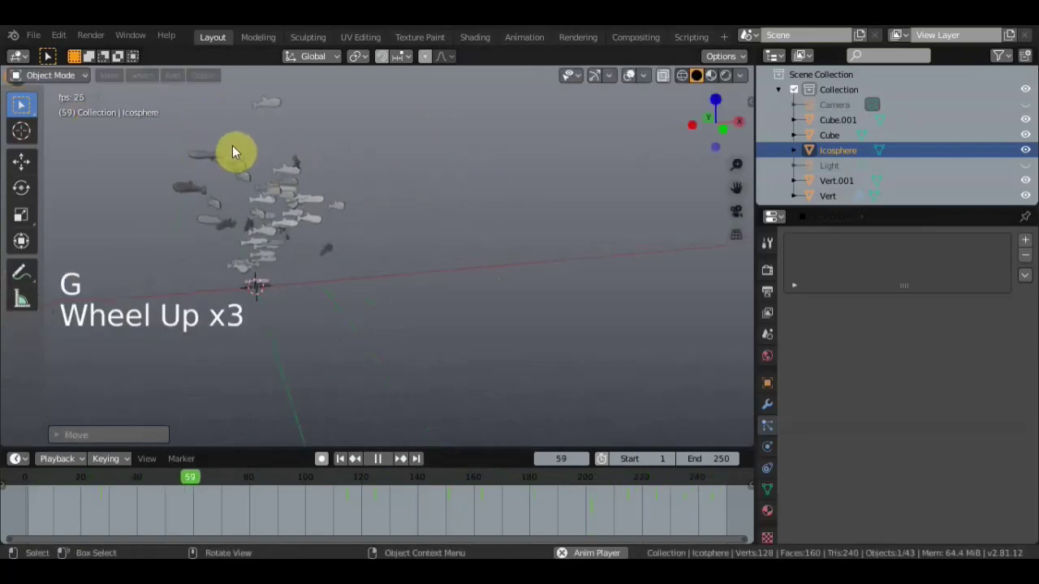
pyautogui.keyDown('shift'); pyautogui.moveTo(355, 155); pyautogui.dragTo(487, 186, button='middle'); pyautogui.keyUp('shift')
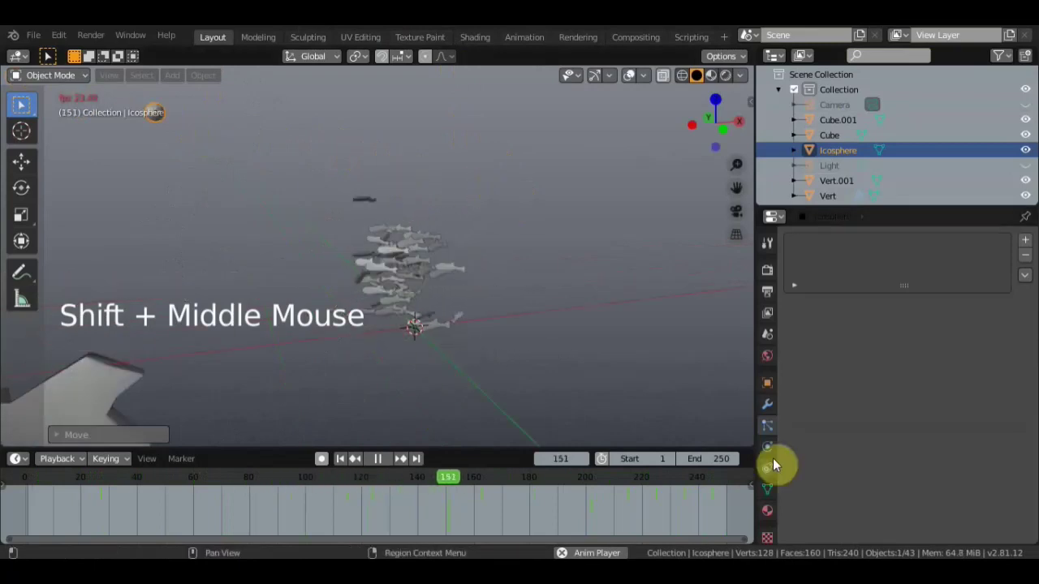
# Select the Vert emitter and make Separate the active rule in its Boid Brain list.
pyautogui.click(419, 276)
pyautogui.scroll(-18, 850, 416)
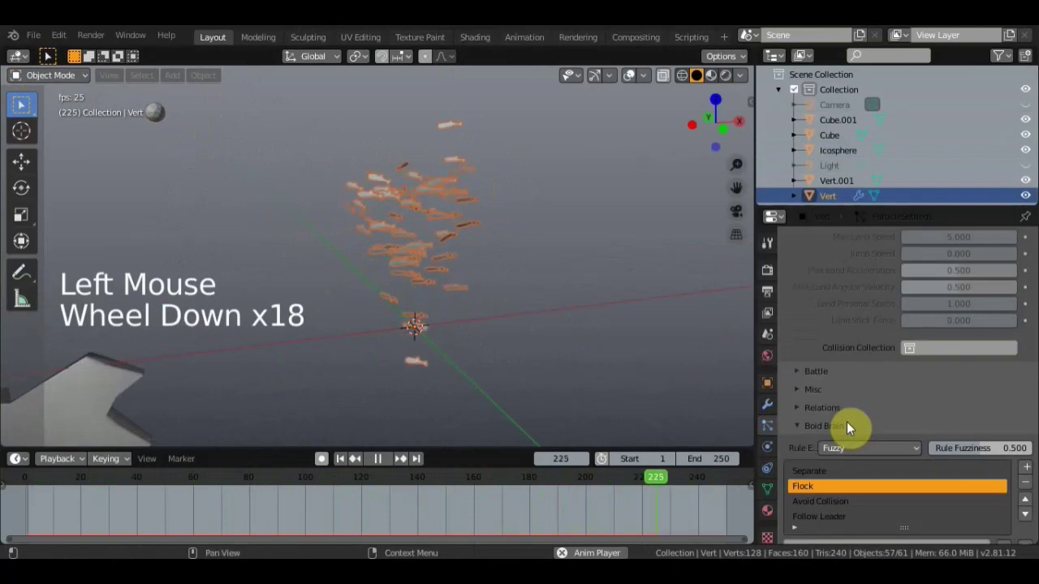
pyautogui.click(818, 471)
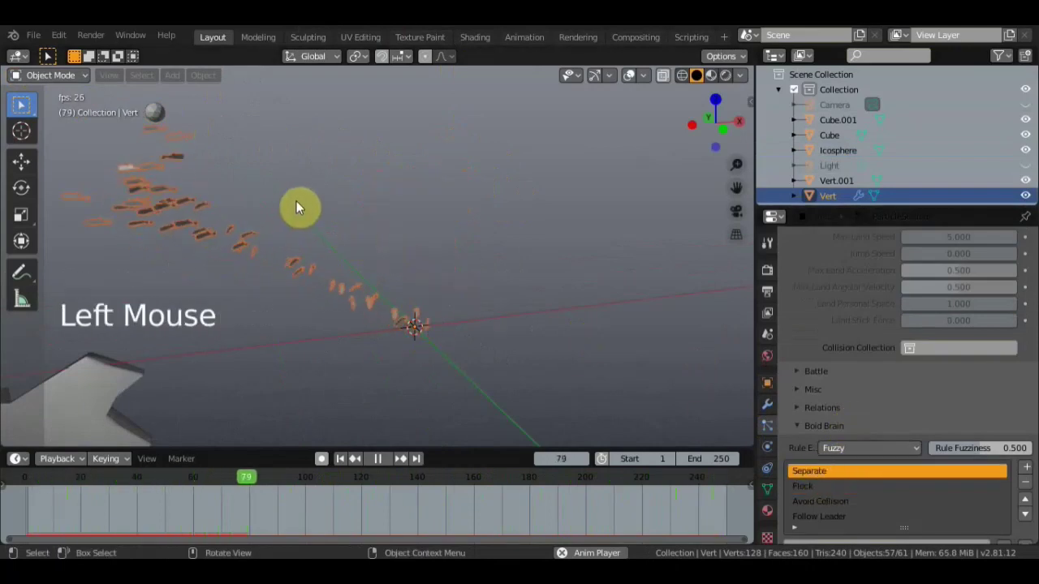
# Select the Icosphere leader and move it across to the positive X side of the emitter while the animation plays.
pyautogui.click(157, 112)
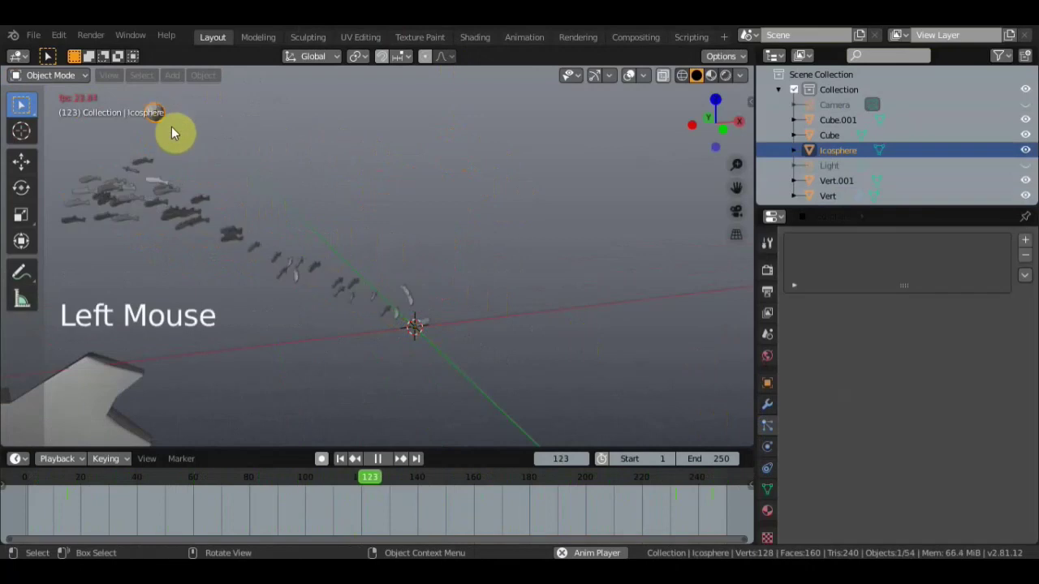
pyautogui.press('g')
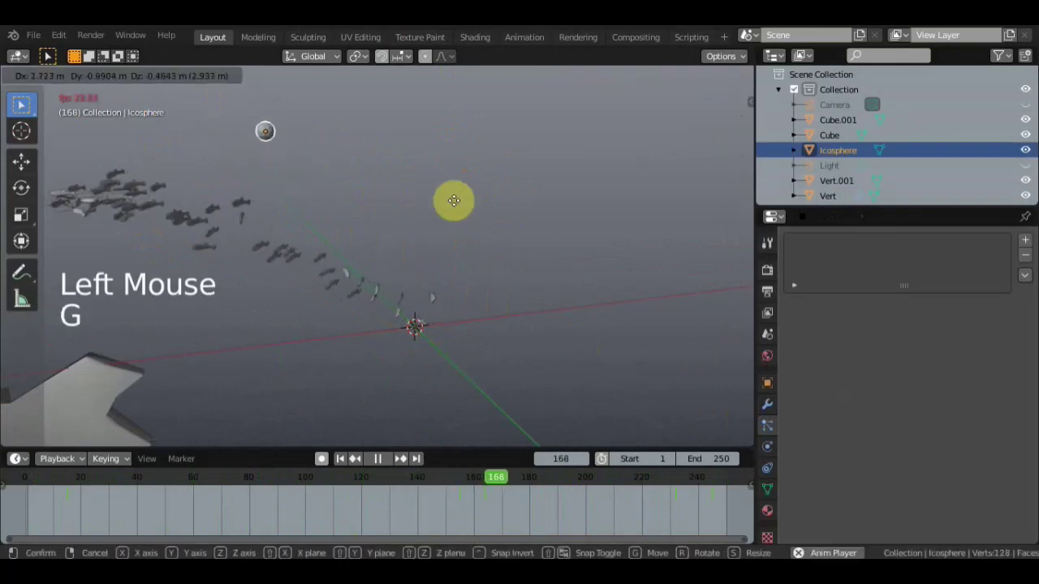
pyautogui.click(581, 212)
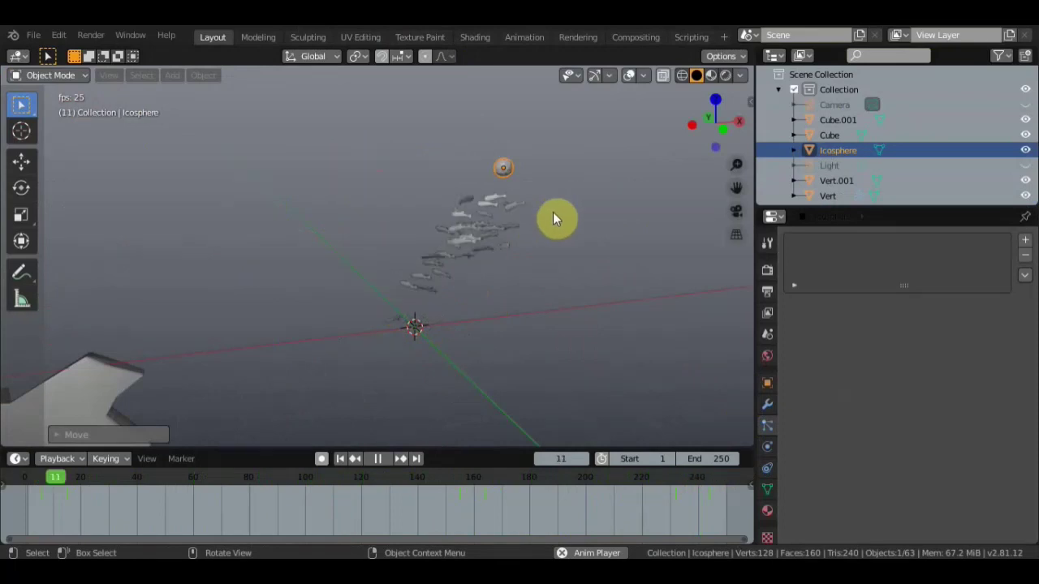
# Move the Icosphere back past the emitter toward negative X, and shift it a little farther and higher.
pyautogui.scroll(3, 528, 194)
pyautogui.scroll(-1, 530, 201)
pyautogui.press('g')
pyautogui.click(342, 289)
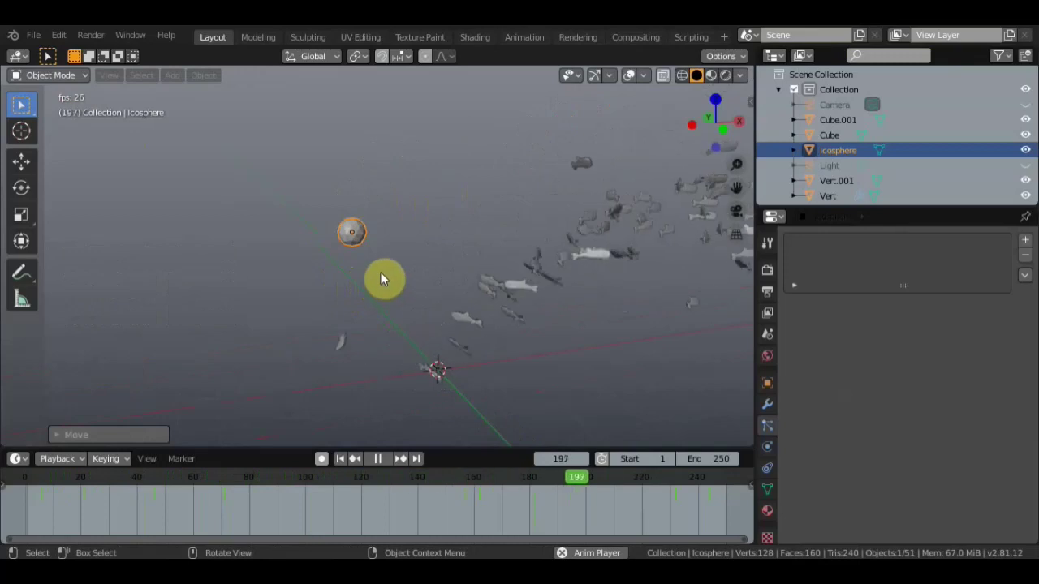
pyautogui.press('g')
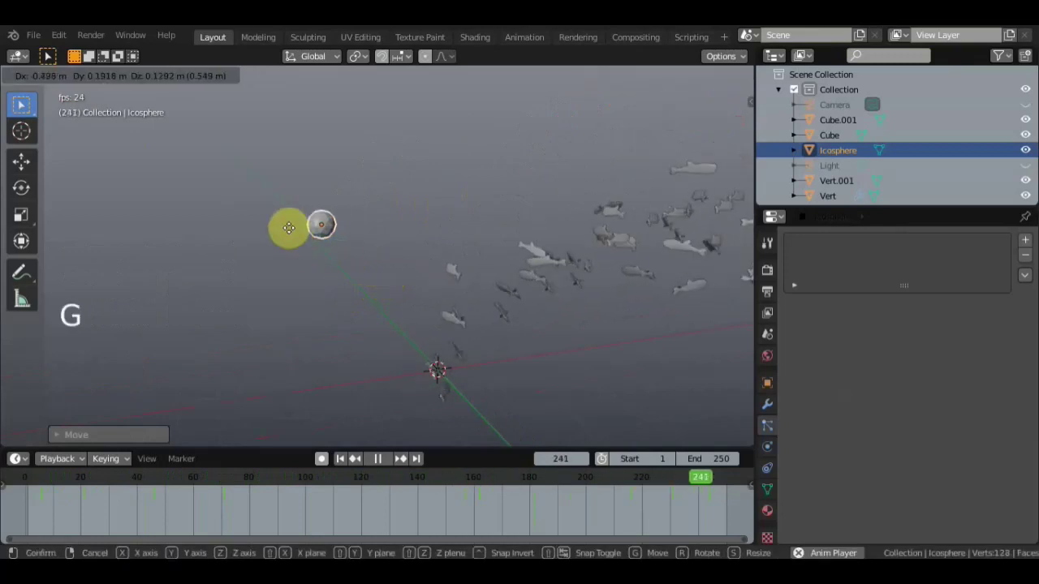
pyautogui.click(253, 197)
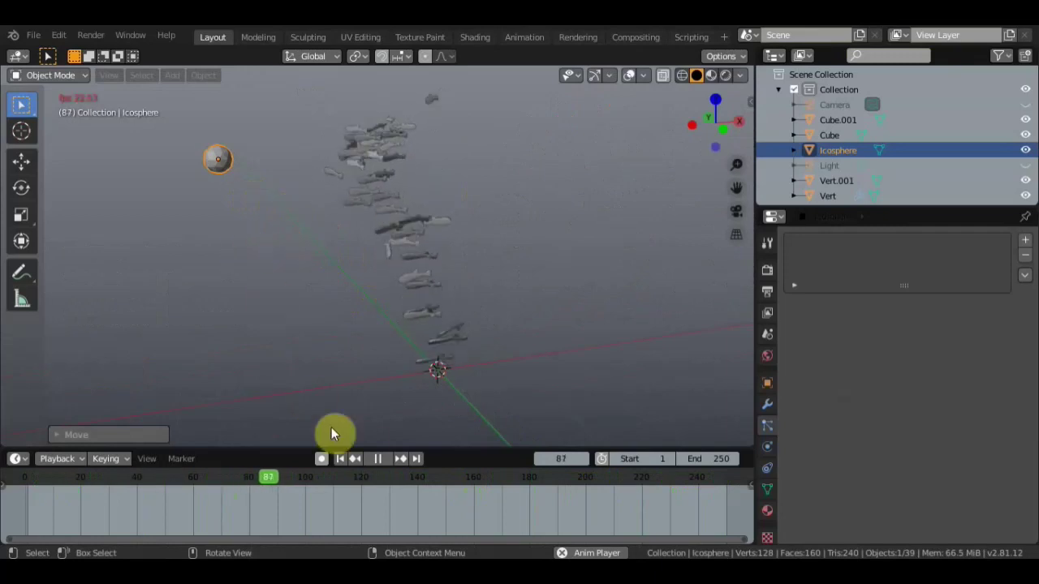
# Pause the playback and select the large source fish Cube.001.
pyautogui.click(377, 459)
pyautogui.moveTo(357, 328); pyautogui.dragTo(466, 230, button='middle')
pyautogui.keyDown('shift'); pyautogui.scroll(-1, 552, 318); pyautogui.keyUp('shift')
pyautogui.scroll(-5, 560, 214)
pyautogui.click(367, 256)
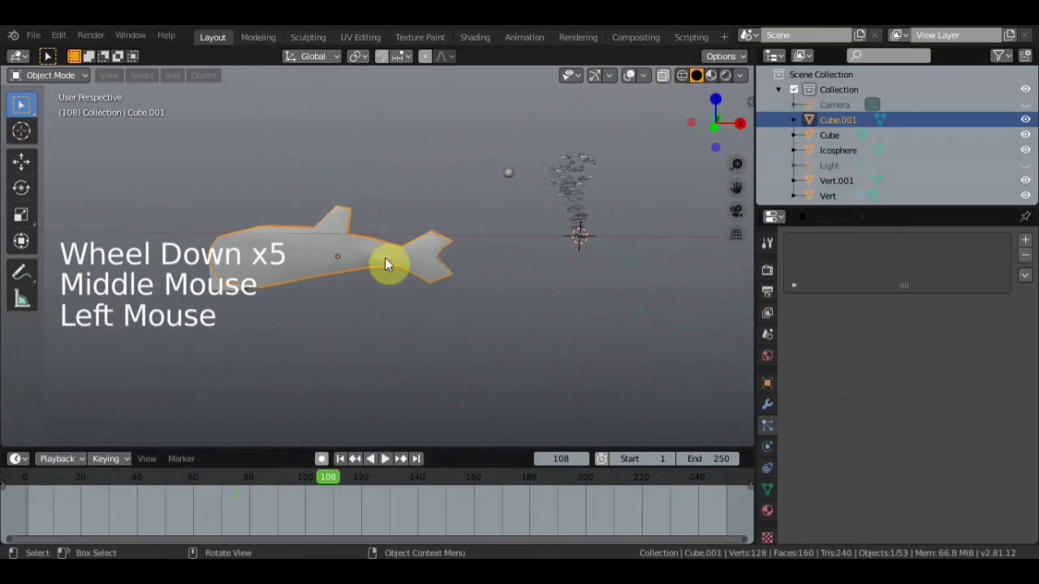
# Widen the properties area and enable Bloom in the Eevee render settings.
pyautogui.click(768, 294)
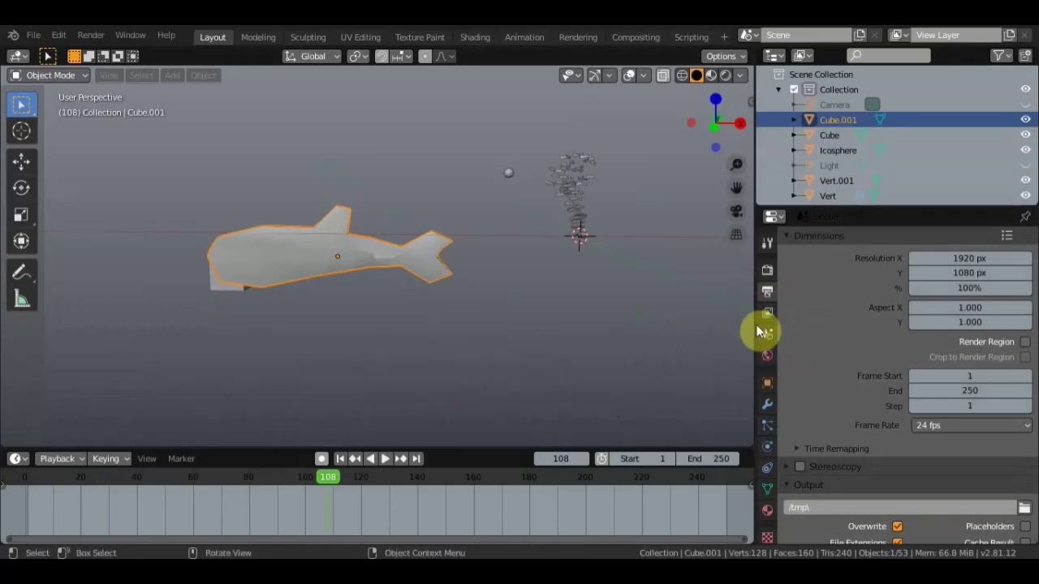
pyautogui.moveTo(754, 324); pyautogui.dragTo(656, 325)
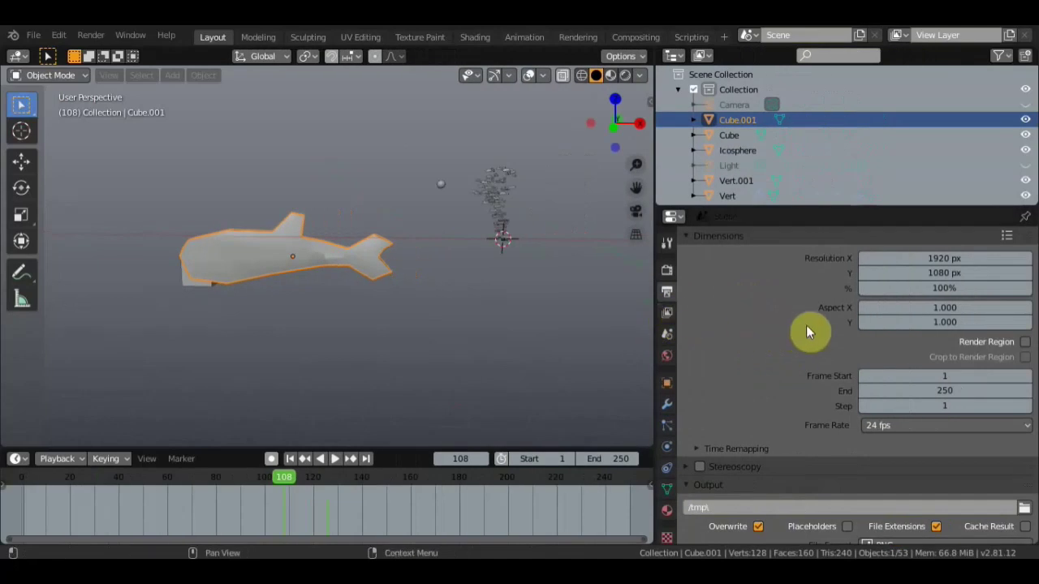
pyautogui.scroll(3, 794, 343)
pyautogui.scroll(1, 795, 341)
pyautogui.scroll(-1, 795, 341)
pyautogui.scroll(2, 795, 341)
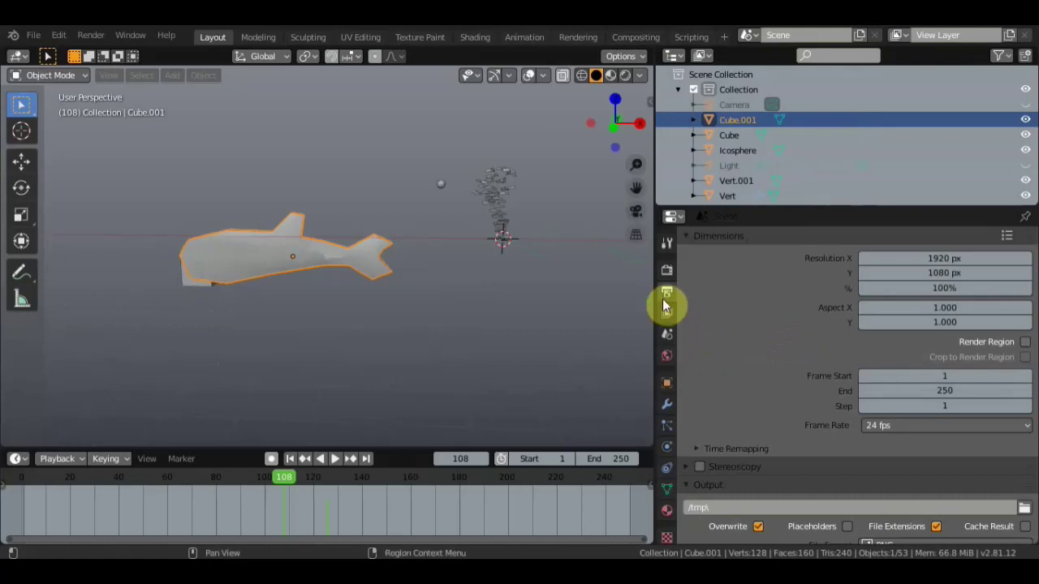
pyautogui.click(667, 335)
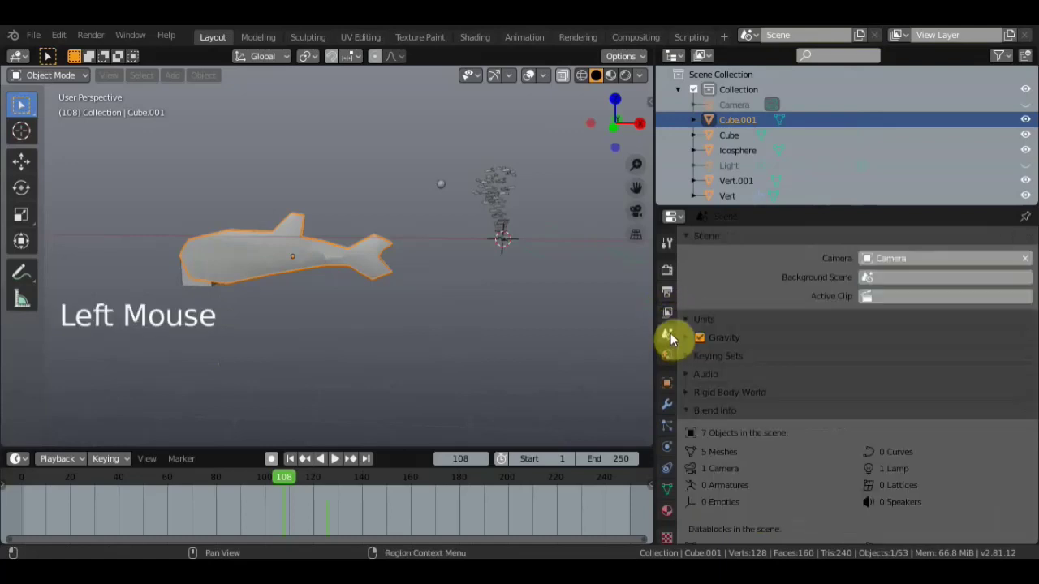
pyautogui.click(667, 292)
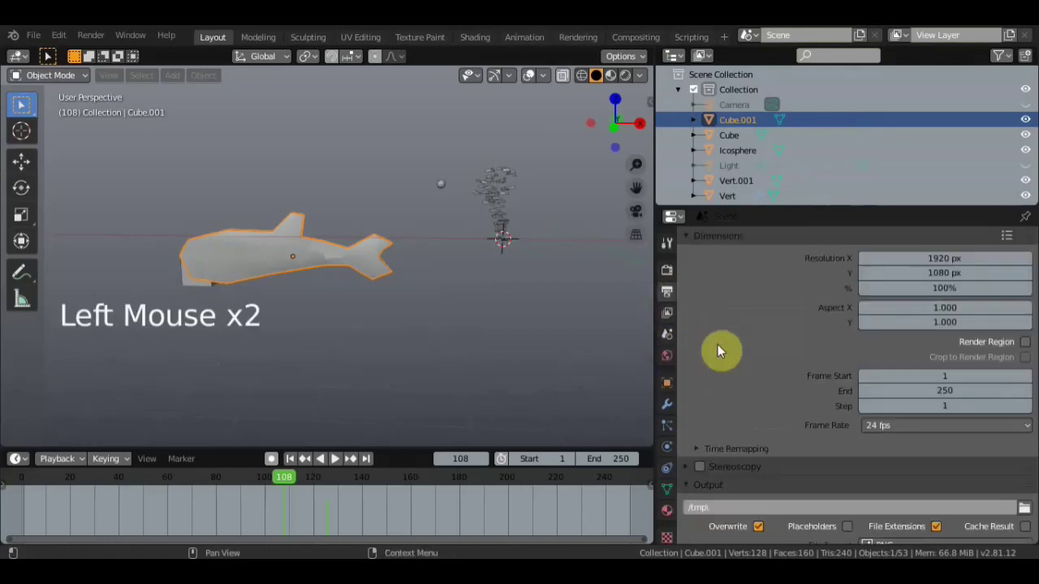
pyautogui.click(667, 272)
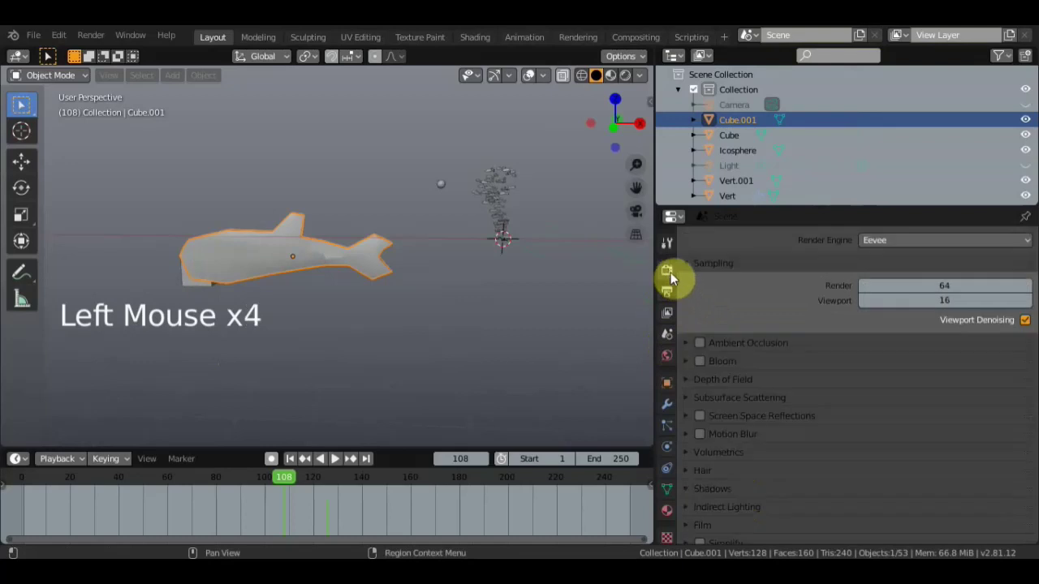
pyautogui.click(701, 362)
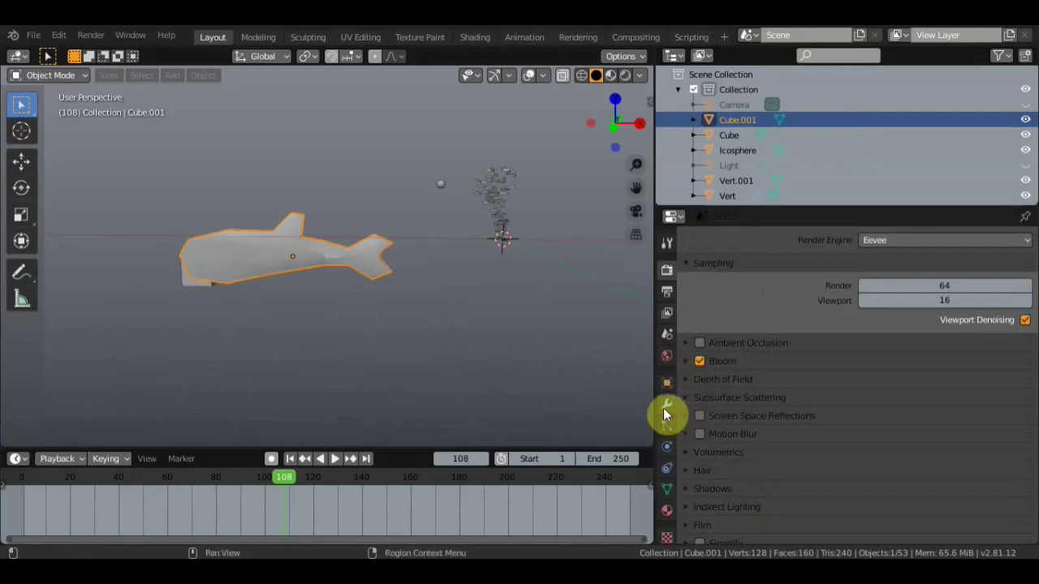
# Change the surface shader of the fish's Material.001 to Emission and give it a green color.
pyautogui.click(669, 513)
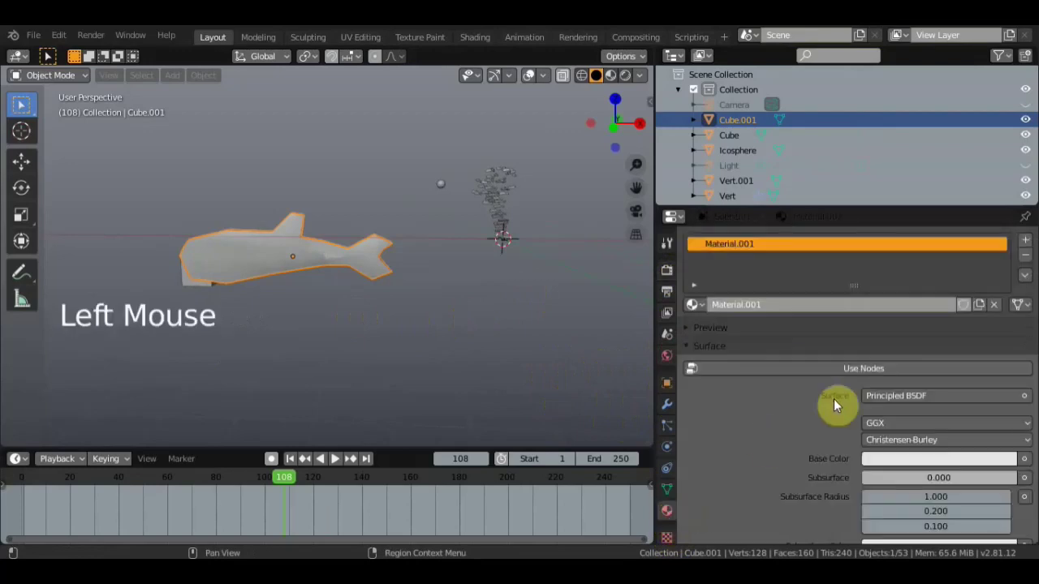
pyautogui.click(950, 394)
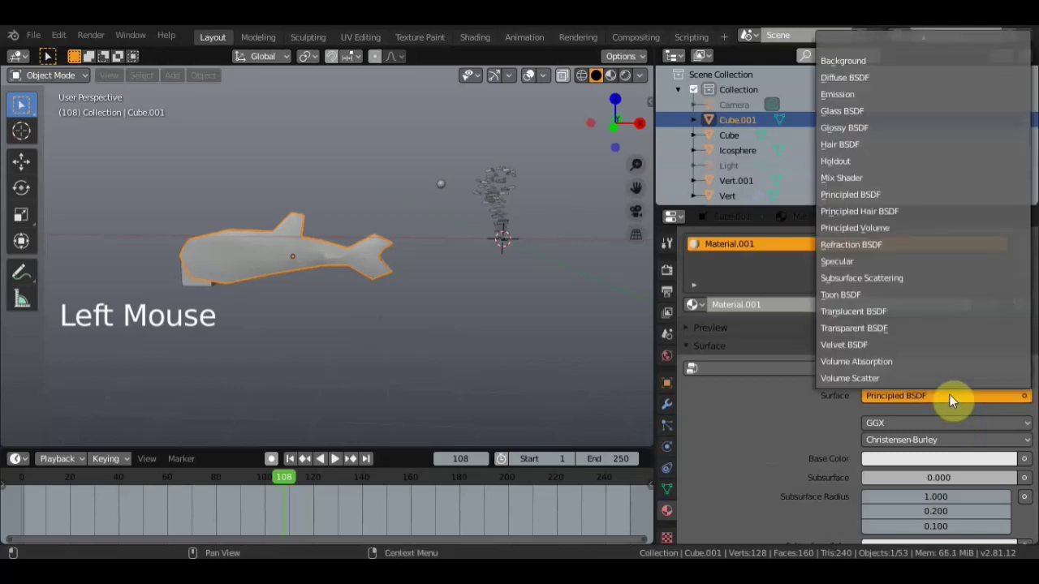
pyautogui.click(865, 94)
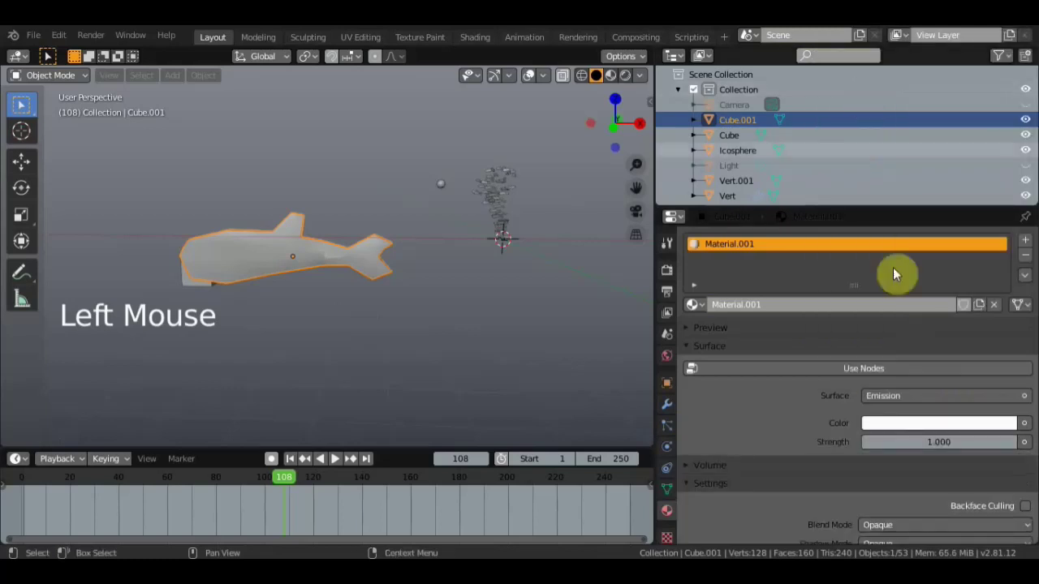
pyautogui.click(947, 424)
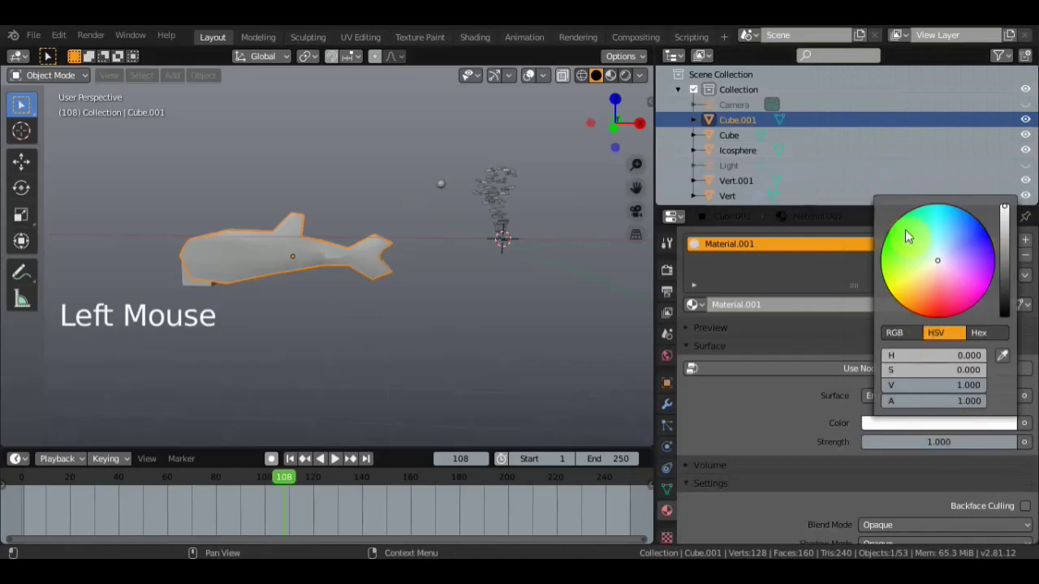
pyautogui.moveTo(907, 235); pyautogui.dragTo(918, 257)
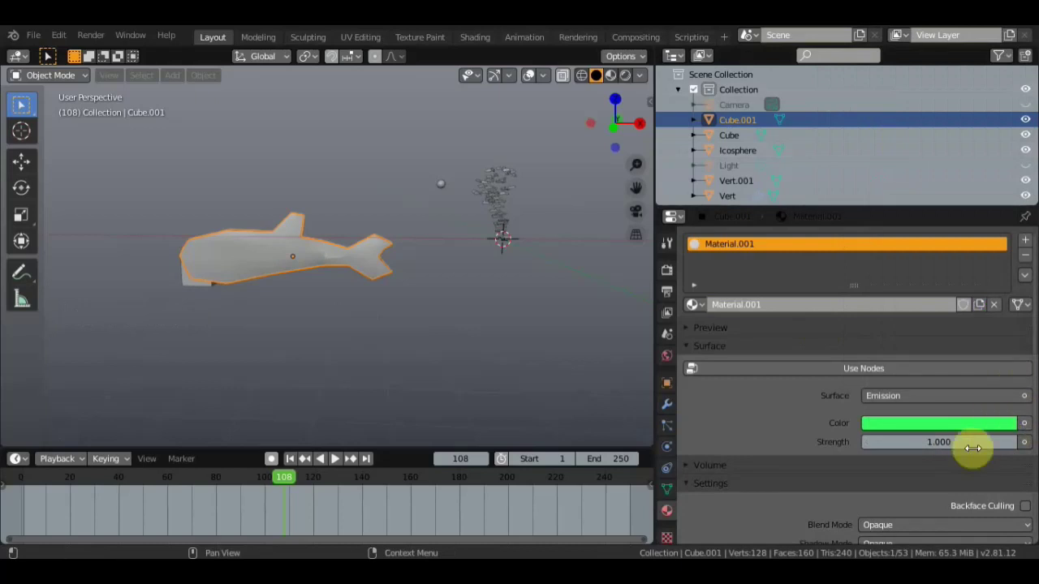
# Set the emission strength of Material.001 to 30 and preview the glowing fish in rendered shading.
pyautogui.click(925, 443)
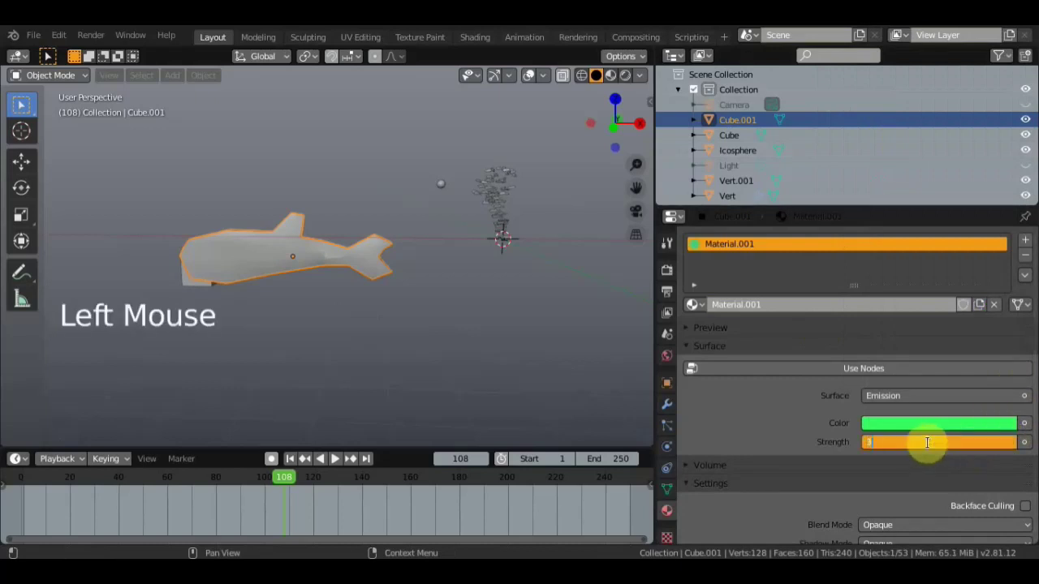
pyautogui.write('30')
pyautogui.press('Return')
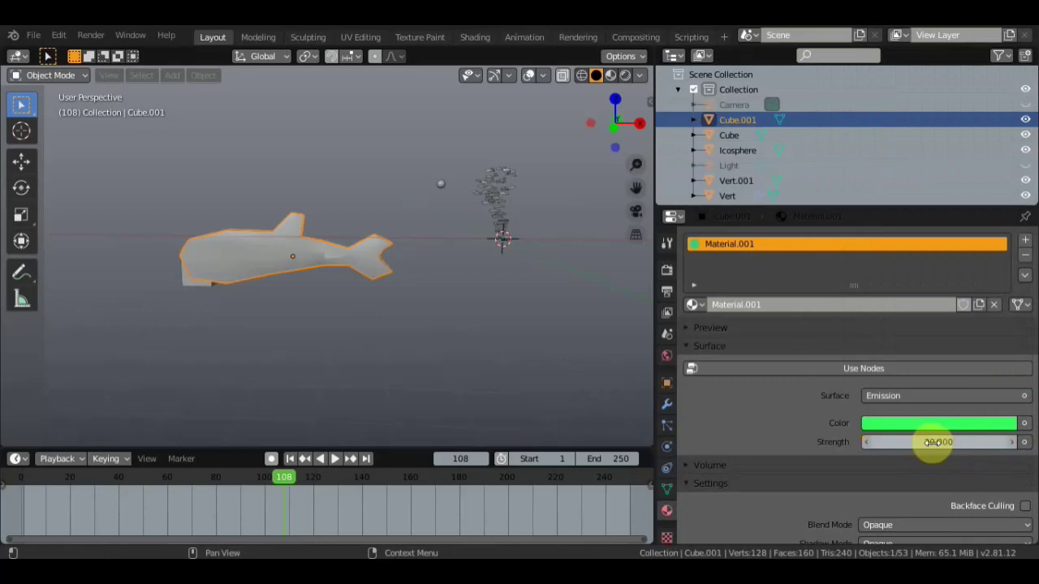
pyautogui.click(624, 76)
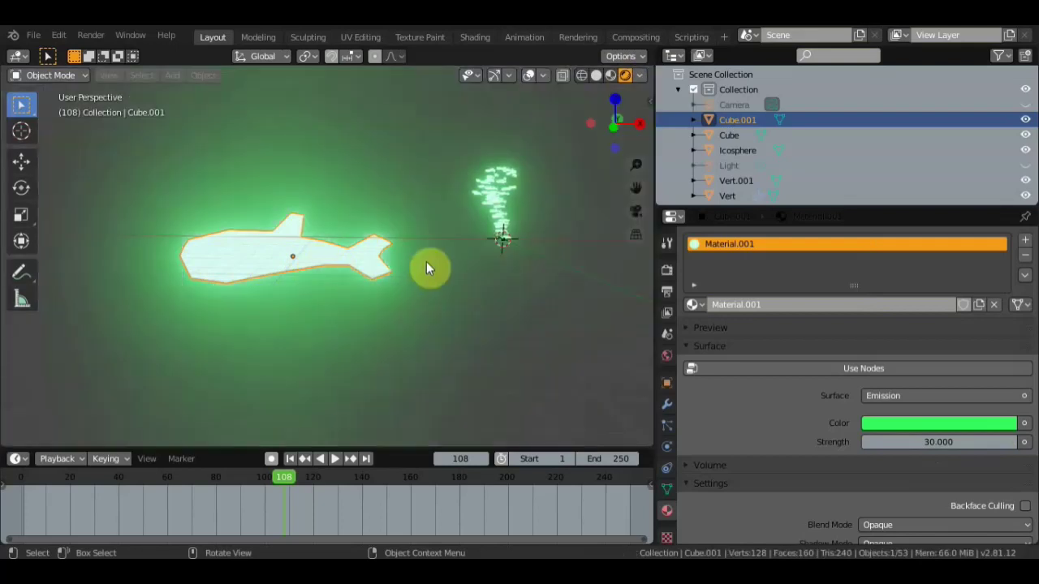
pyautogui.moveTo(413, 270); pyautogui.dragTo(410, 268, button='middle')
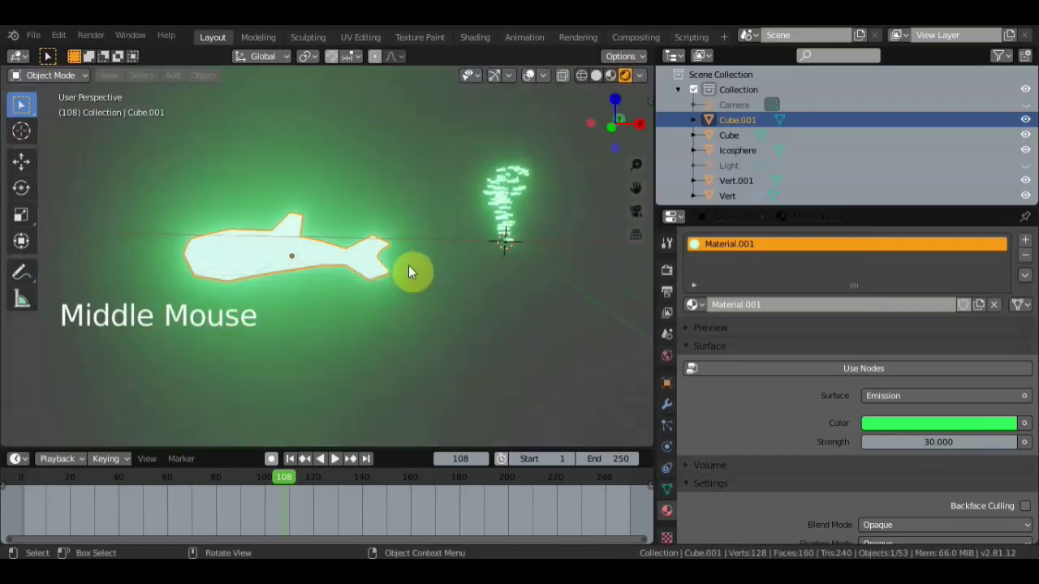
# Refine the green emission color to about hue 0.346, saturation 0.93 and value 0.89.
pyautogui.click(964, 423)
pyautogui.moveTo(1004, 209); pyautogui.dragTo(1004, 233)
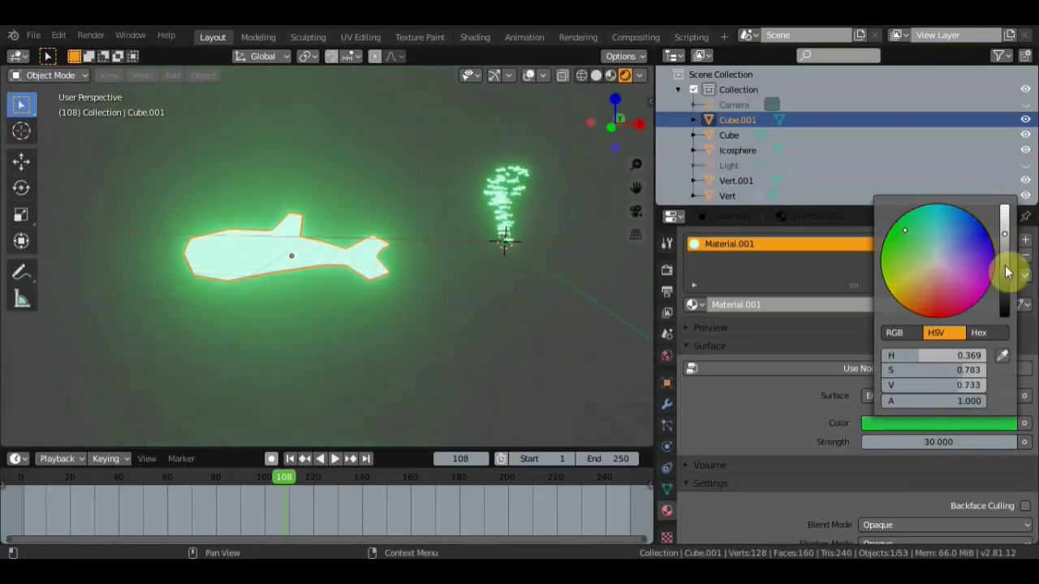
pyautogui.moveTo(967, 388)
pyautogui.mouseDown()
pyautogui.moveTo(982, 388)
pyautogui.moveTo(945, 385)
pyautogui.moveTo(1003, 386)
pyautogui.moveTo(982, 385)
pyautogui.moveTo(978, 374)
pyautogui.moveTo(1002, 370)
pyautogui.mouseUp()
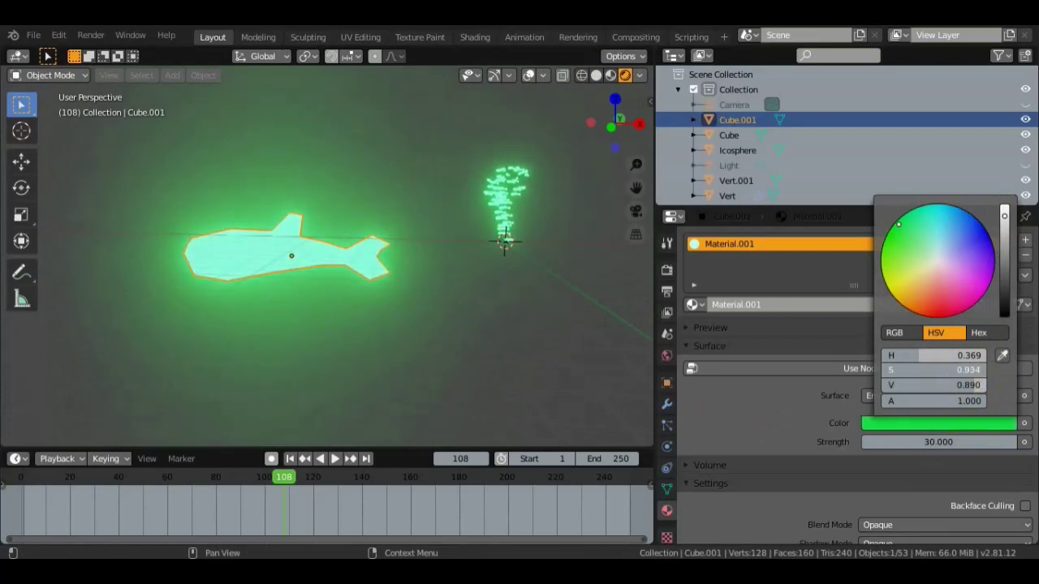
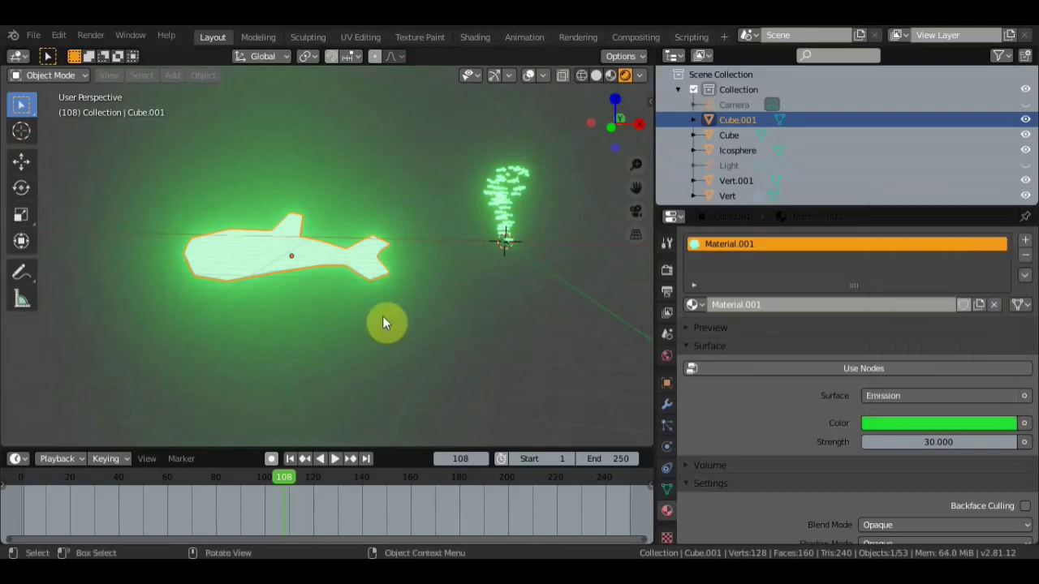
pyautogui.click(921, 420)
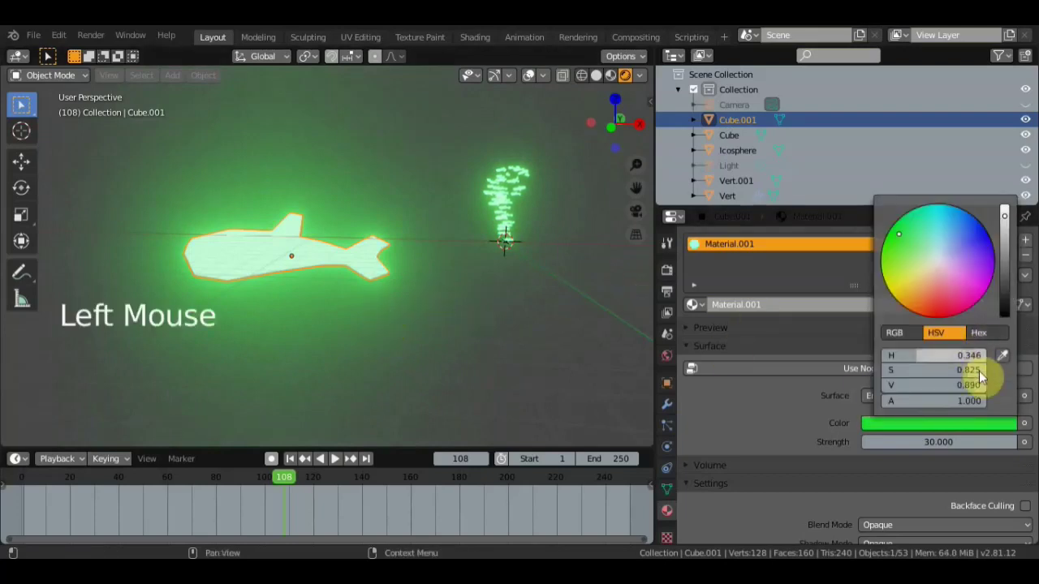
pyautogui.moveTo(934, 370); pyautogui.dragTo(944, 371)
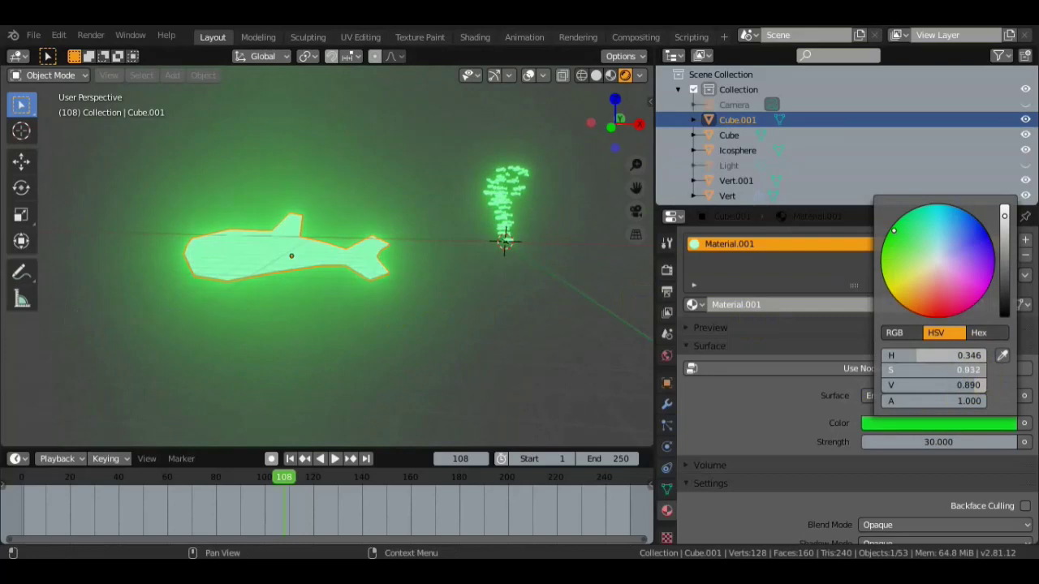
# Move the glowing source fish Cube.001 farther away from the emitted school toward negative X.
pyautogui.scroll(4, 459, 285)
pyautogui.scroll(-1, 463, 292)
pyautogui.scroll(-6, 454, 290)
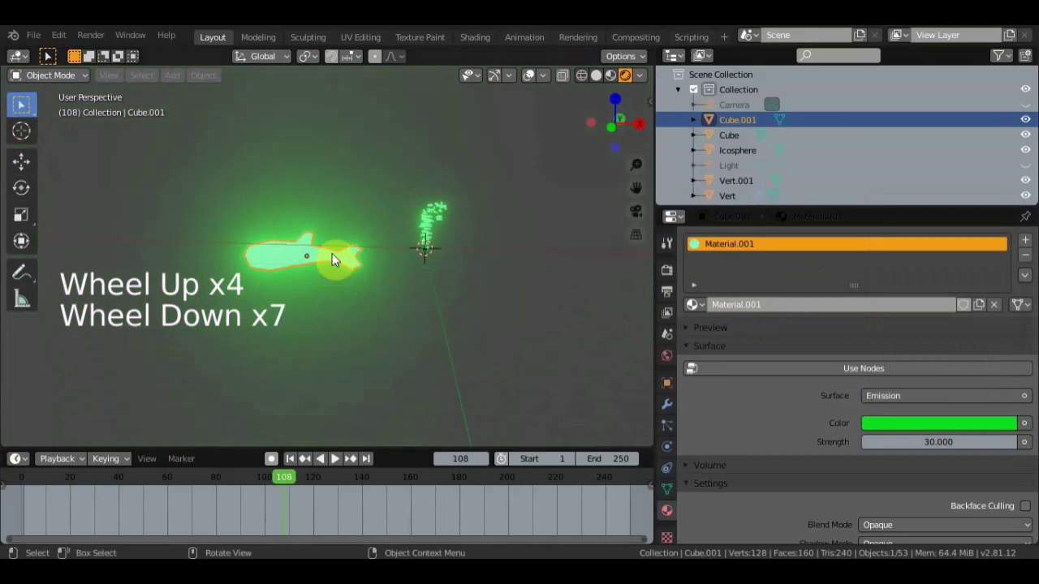
pyautogui.press('g')
pyautogui.click(97, 216)
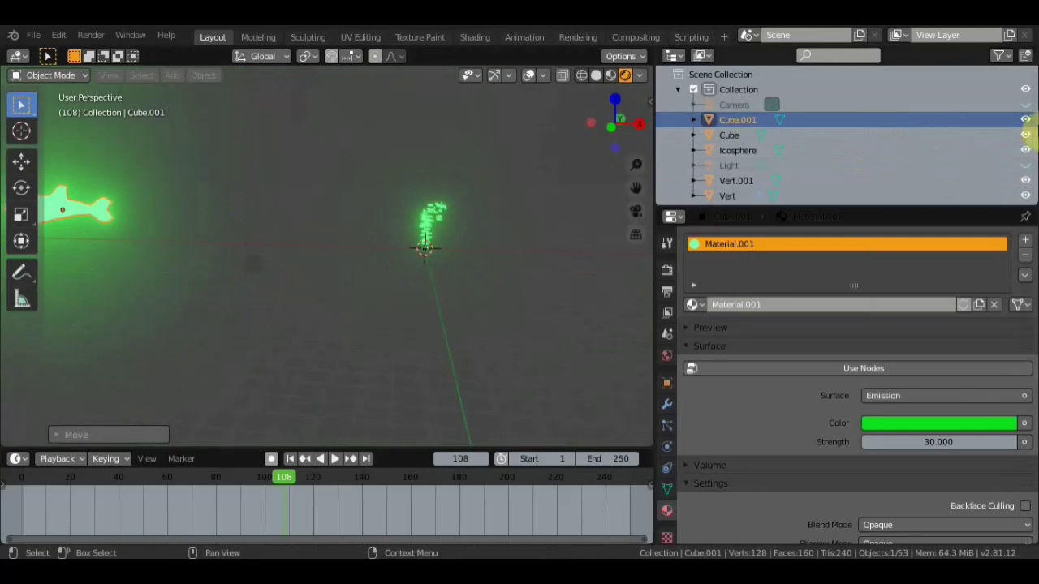
# Hide the source fish Cube.001 in the viewport and inspect the emitted glowing school from another angle.
pyautogui.click(1025, 119)
pyautogui.scroll(6, 482, 267)
pyautogui.keyDown('shift'); pyautogui.scroll(1, 349, 325); pyautogui.keyUp('shift')
pyautogui.keyDown('shift'); pyautogui.moveTo(324, 332); pyautogui.dragTo(250, 338, button='middle'); pyautogui.keyUp('shift')
pyautogui.scroll(5, 400, 299)
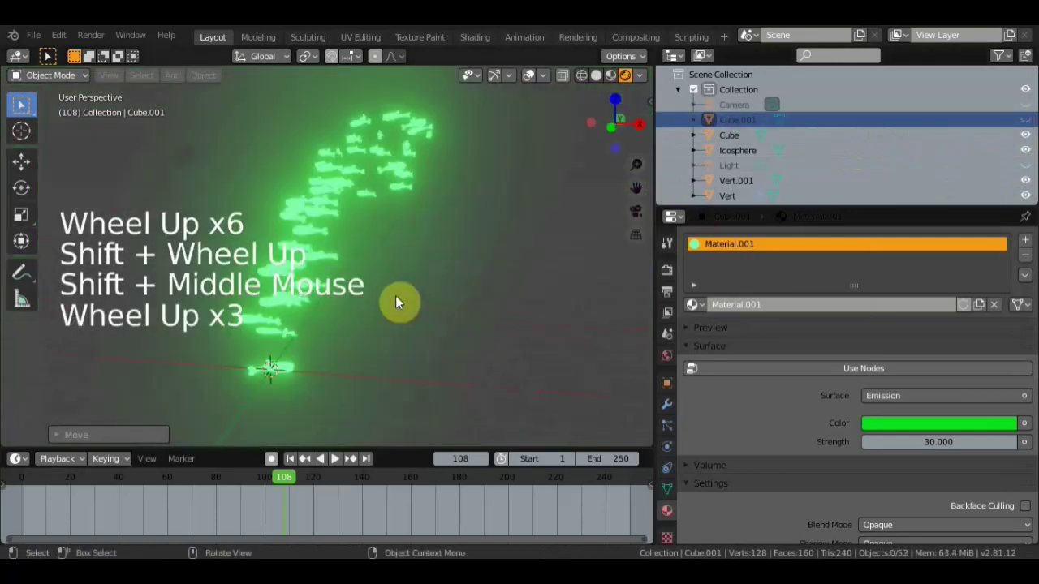
pyautogui.moveTo(397, 301); pyautogui.dragTo(361, 284, button='middle')
pyautogui.scroll(-2, 360, 277)
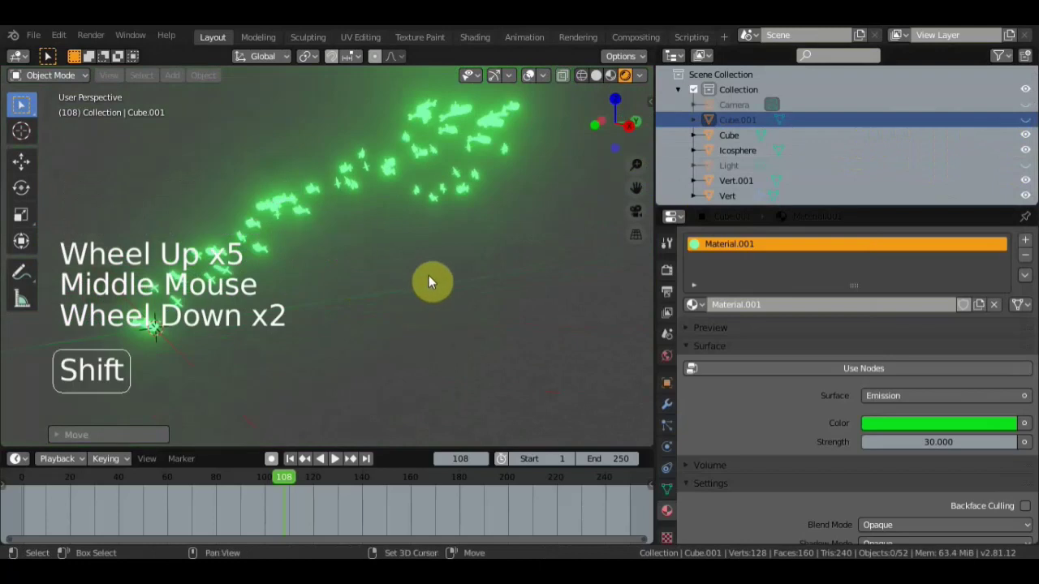
pyautogui.keyDown('shift'); pyautogui.moveTo(429, 279); pyautogui.dragTo(493, 290, button='middle'); pyautogui.keyUp('shift')
pyautogui.scroll(1, 489, 286)
pyautogui.scroll(-2, 490, 291)
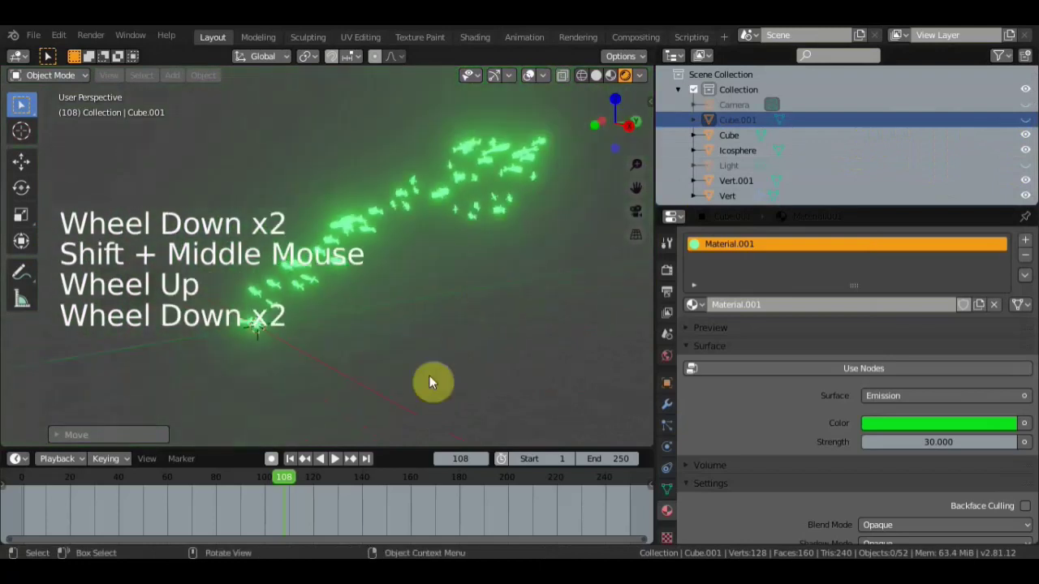
# Play the animation from the first frame to check the movement of the glowing school, and pause playback.
pyautogui.click(290, 459)
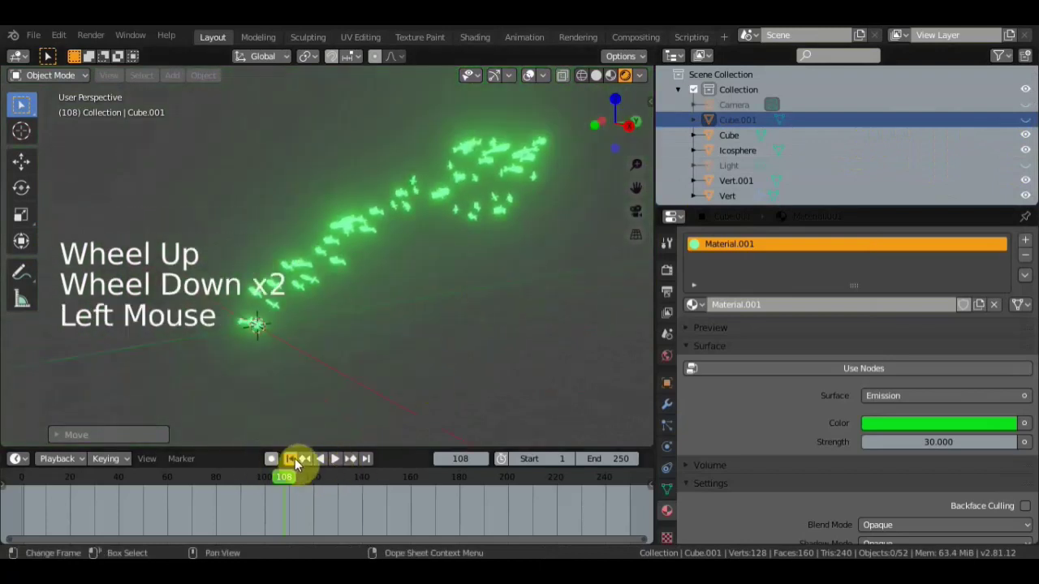
pyautogui.click(336, 459)
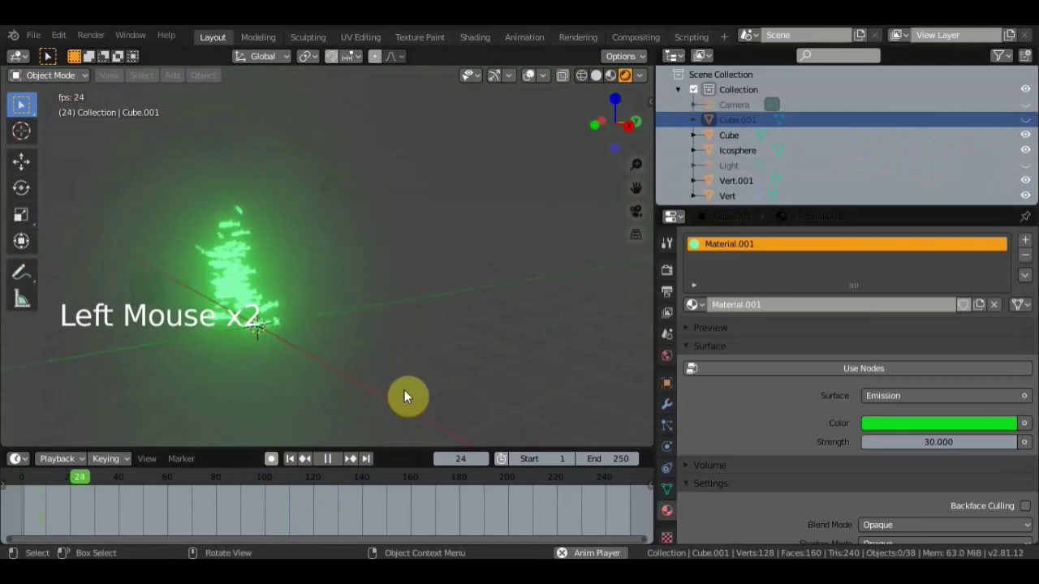
pyautogui.scroll(3, 405, 388)
pyautogui.scroll(-2, 405, 378)
pyautogui.keyDown('shift'); pyautogui.moveTo(405, 378); pyautogui.dragTo(520, 367, button='middle'); pyautogui.keyUp('shift')
pyautogui.scroll(2, 501, 356)
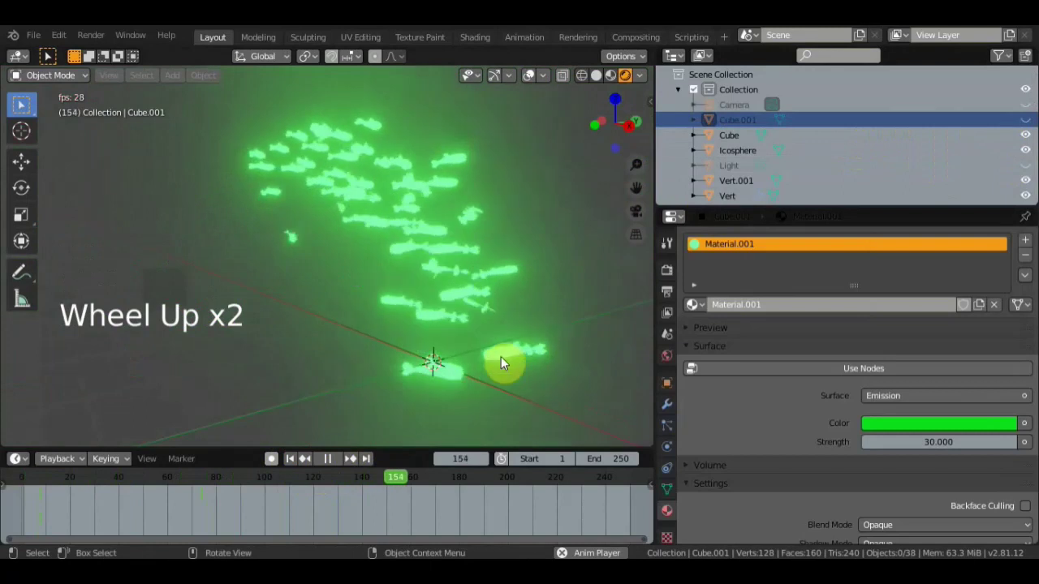
pyautogui.click(327, 459)
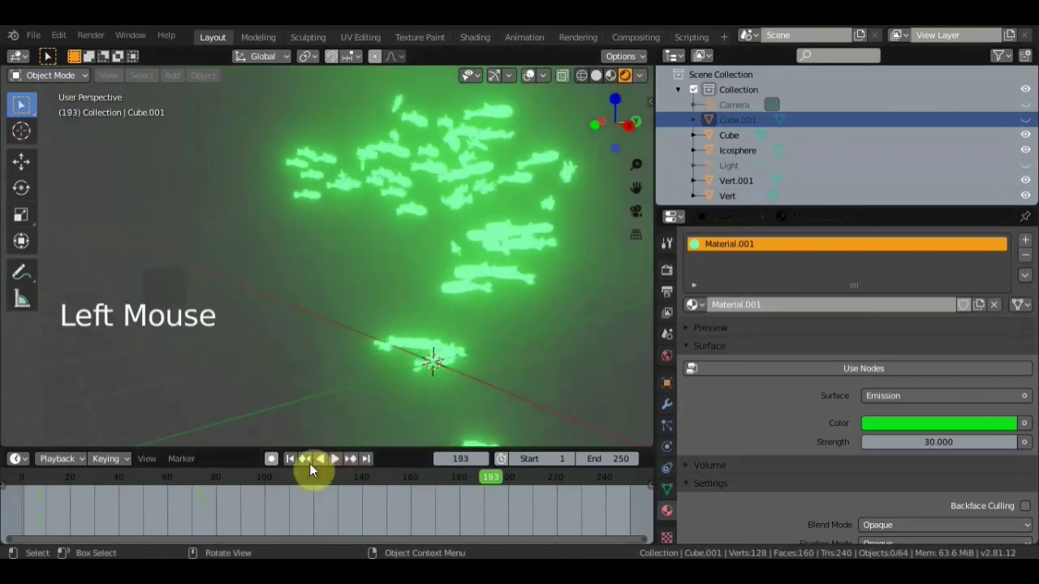
# Rewind to frame 1, enable auto keying and record keyframes for the emitter Vert by moving it around during playback.
pyautogui.moveTo(489, 479); pyautogui.dragTo(24, 484)
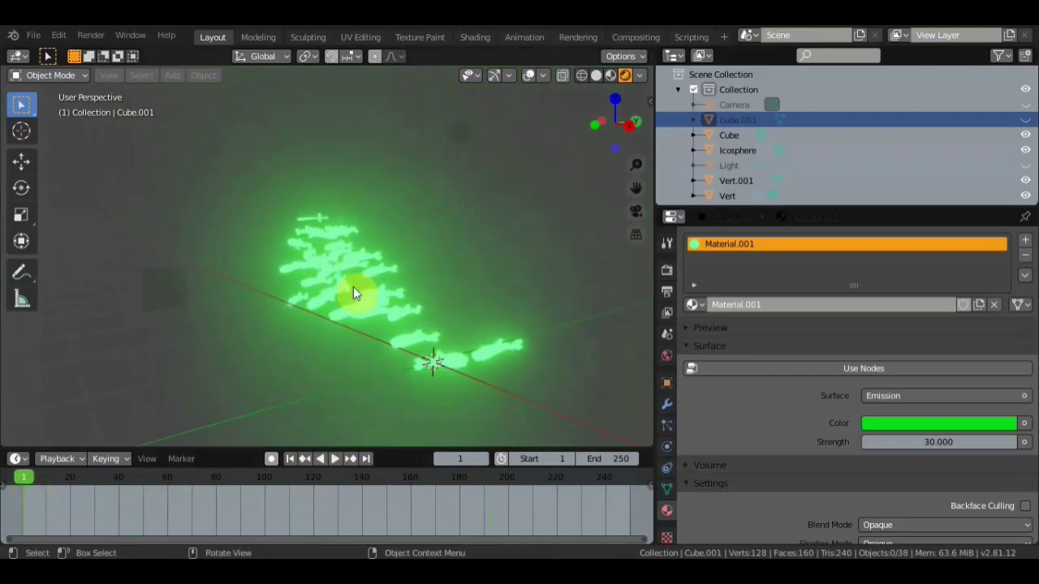
pyautogui.click(271, 461)
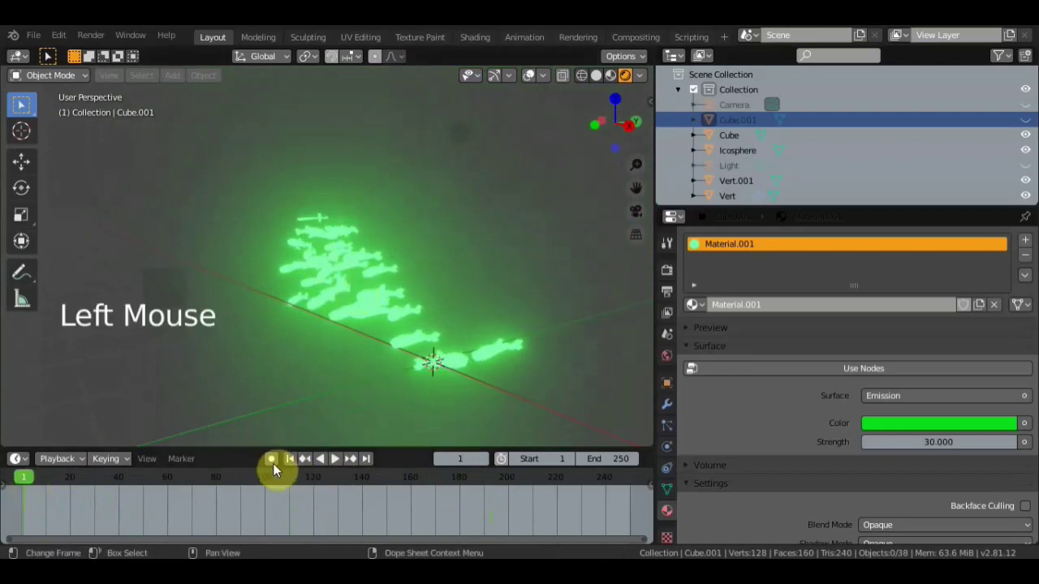
pyautogui.click(352, 319)
pyautogui.press('g')
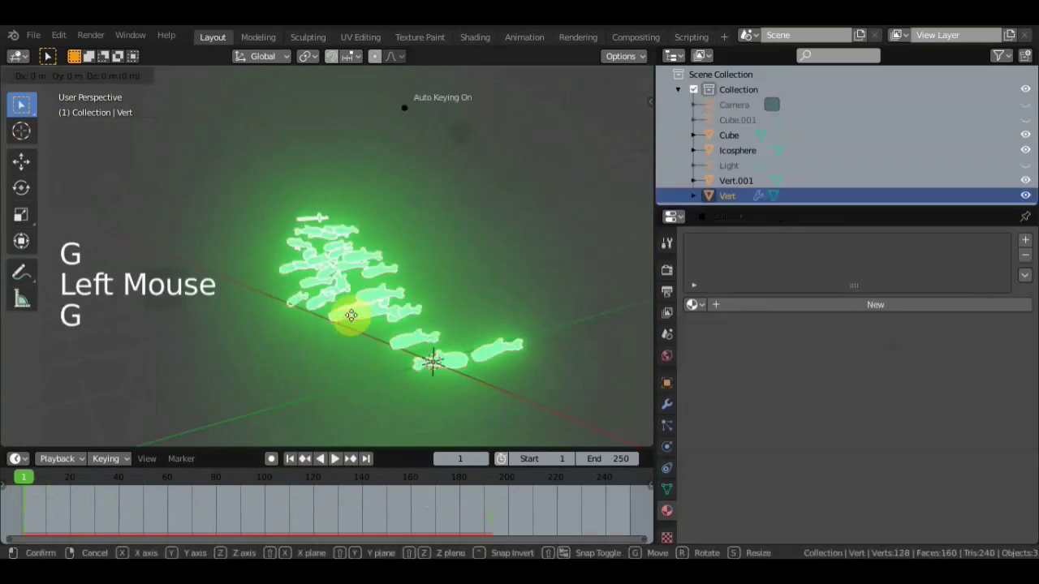
pyautogui.click(351, 316)
pyautogui.press('space')
pyautogui.press('g')
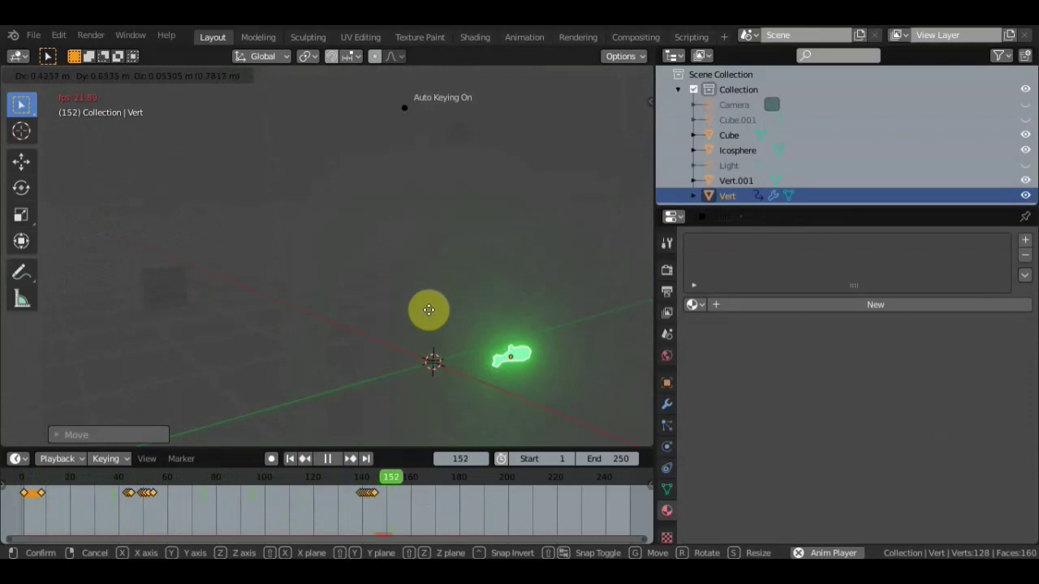
pyautogui.click(339, 324)
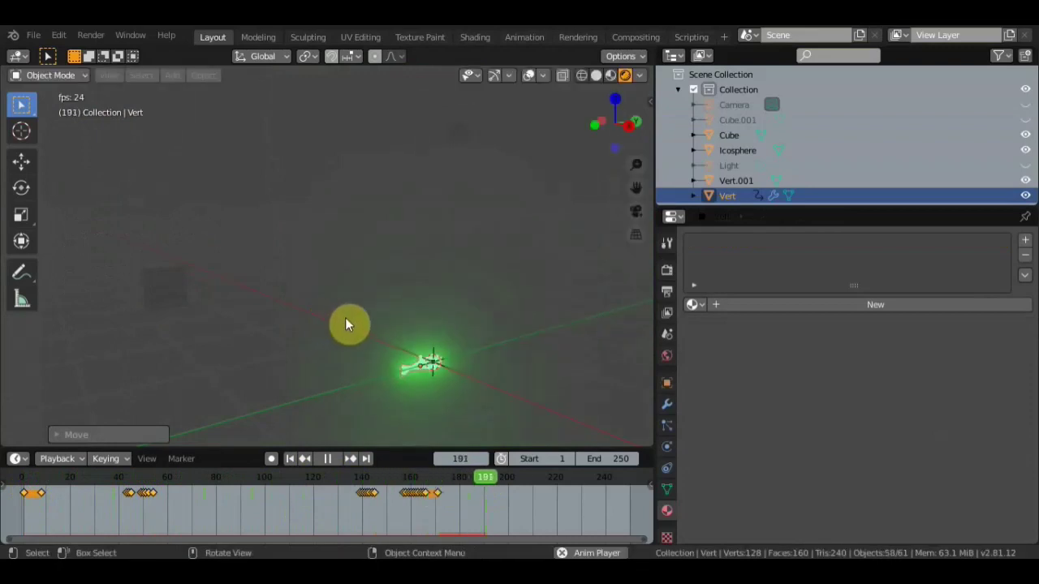
# Review the recorded emitter motion by playing and scrubbing the timeline, return to frame 0 and examine the school.
pyautogui.scroll(-3, 347, 323)
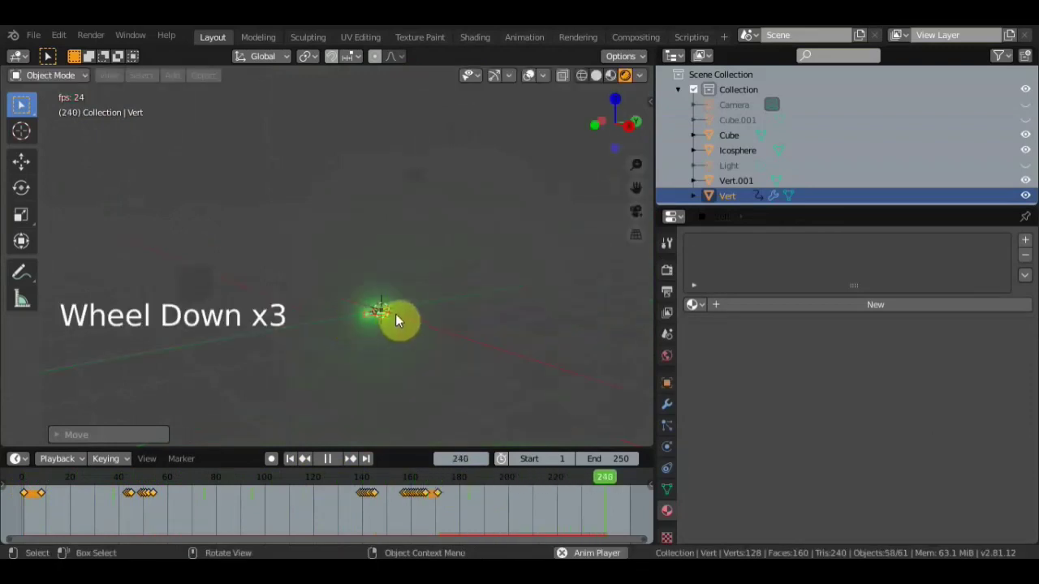
pyautogui.click(282, 476)
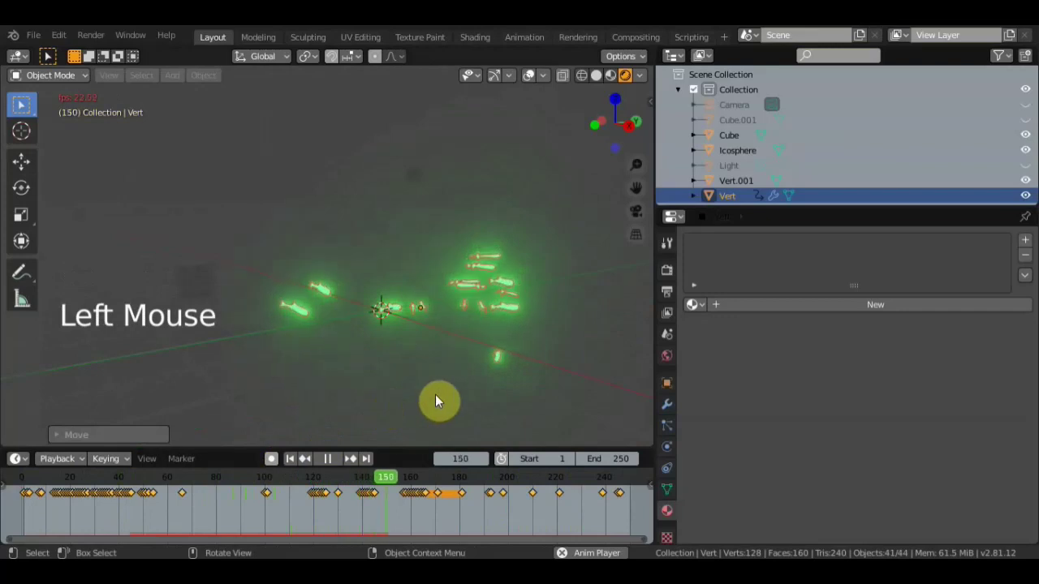
pyautogui.scroll(2, 498, 400)
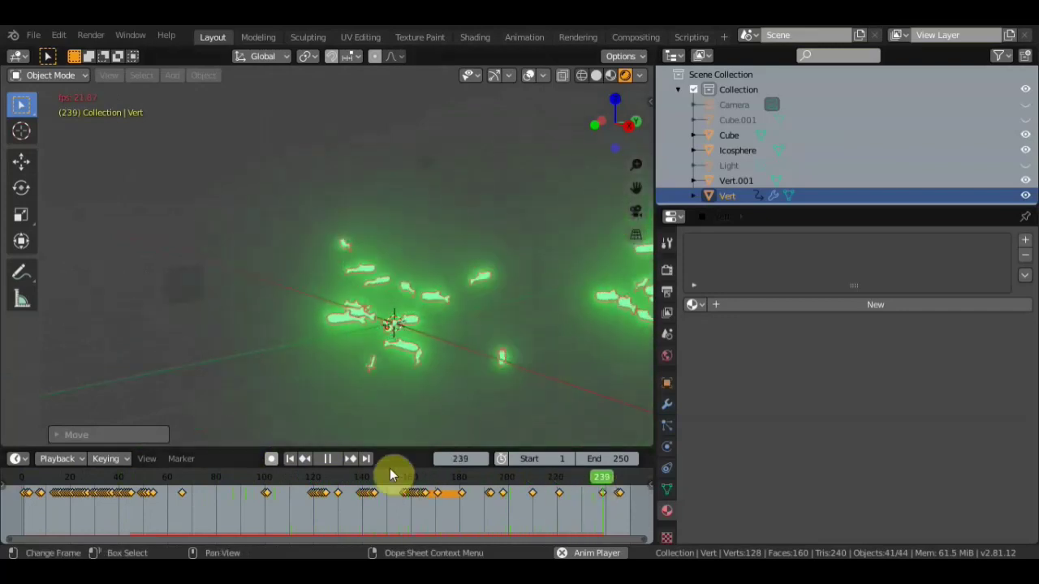
pyautogui.click(332, 459)
pyautogui.moveTo(36, 479); pyautogui.dragTo(584, 476)
pyautogui.moveTo(463, 477); pyautogui.dragTo(23, 482)
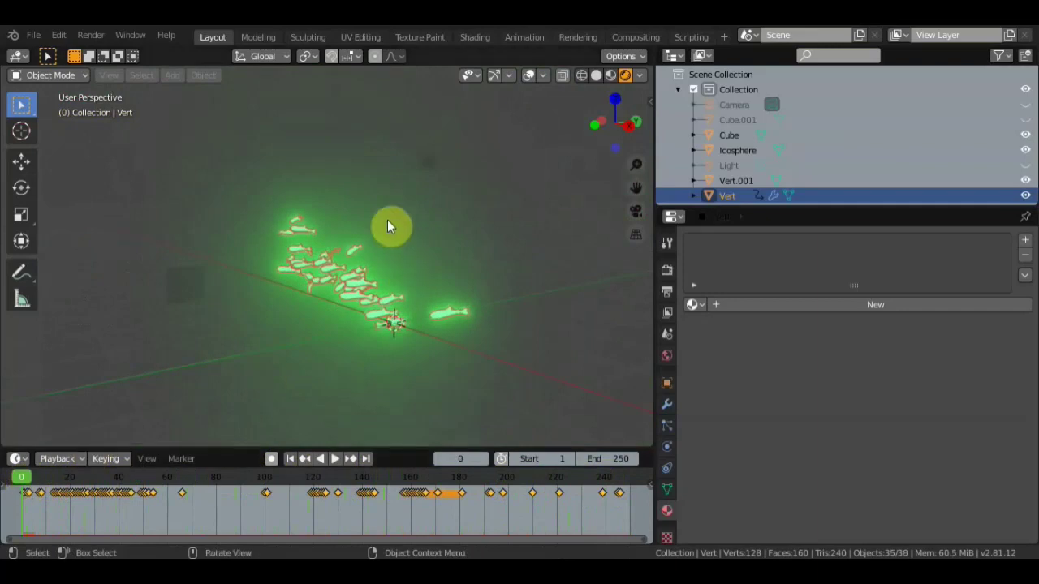
pyautogui.scroll(2, 406, 224)
pyautogui.scroll(-3, 414, 224)
pyautogui.moveTo(411, 225); pyautogui.dragTo(345, 232, button='middle')
pyautogui.scroll(4, 352, 231)
pyautogui.scroll(-2, 394, 230)
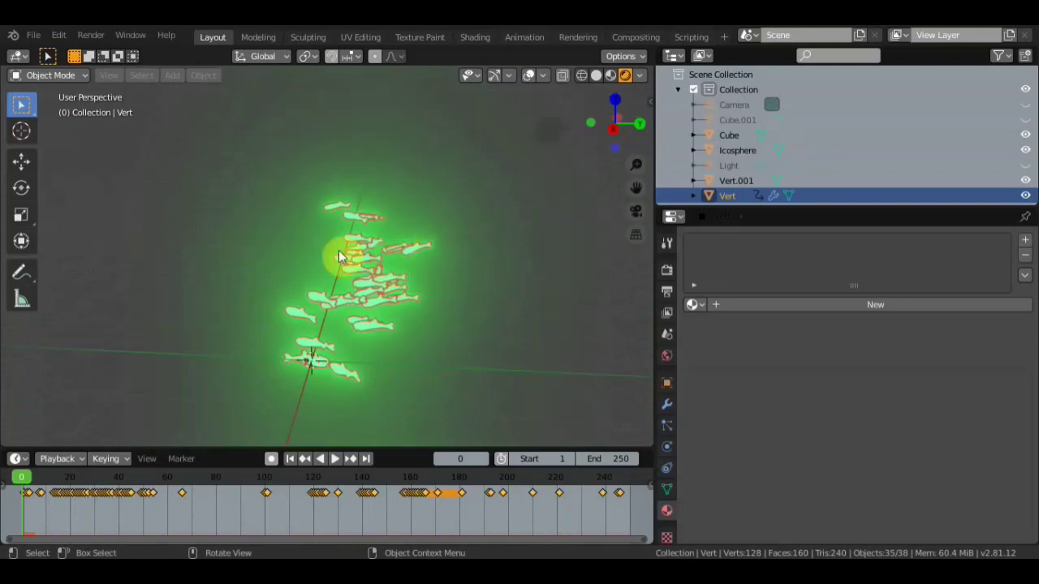
# Start a new General file without saving the current scene, and hide the default camera and light.
pyautogui.click(39, 35)
pyautogui.moveTo(50, 51)
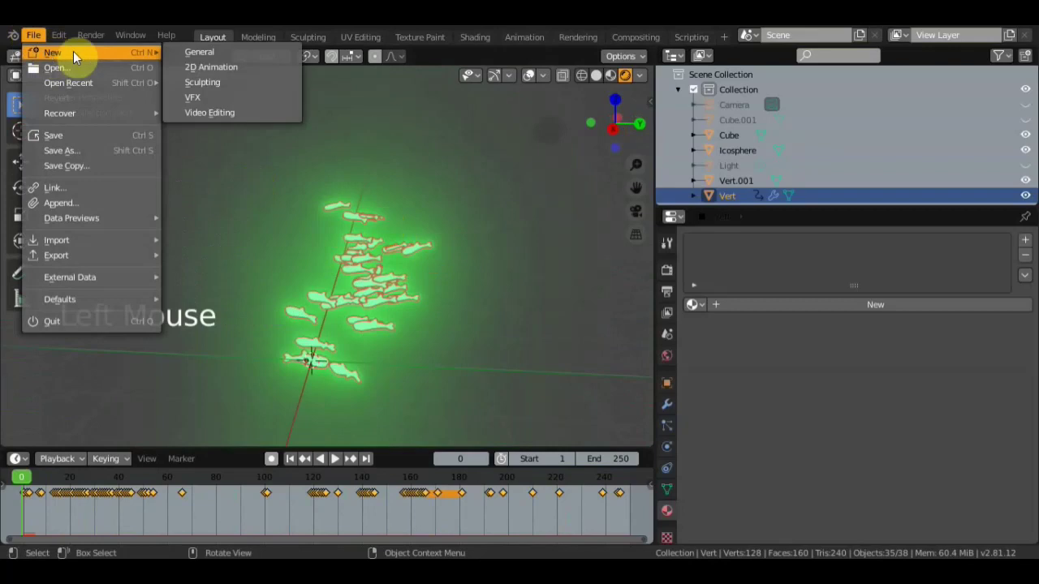
pyautogui.click(241, 52)
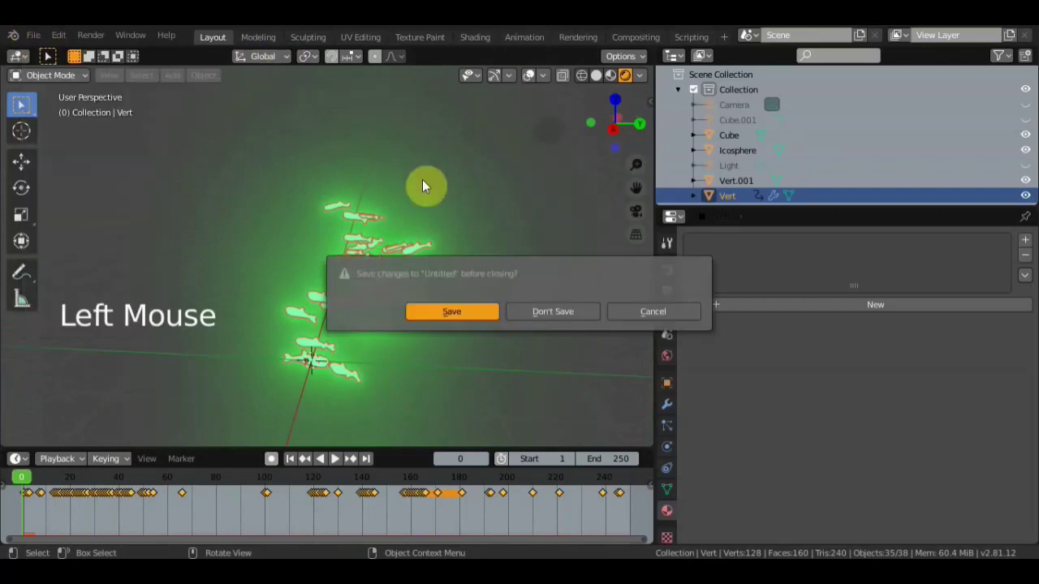
pyautogui.click(551, 312)
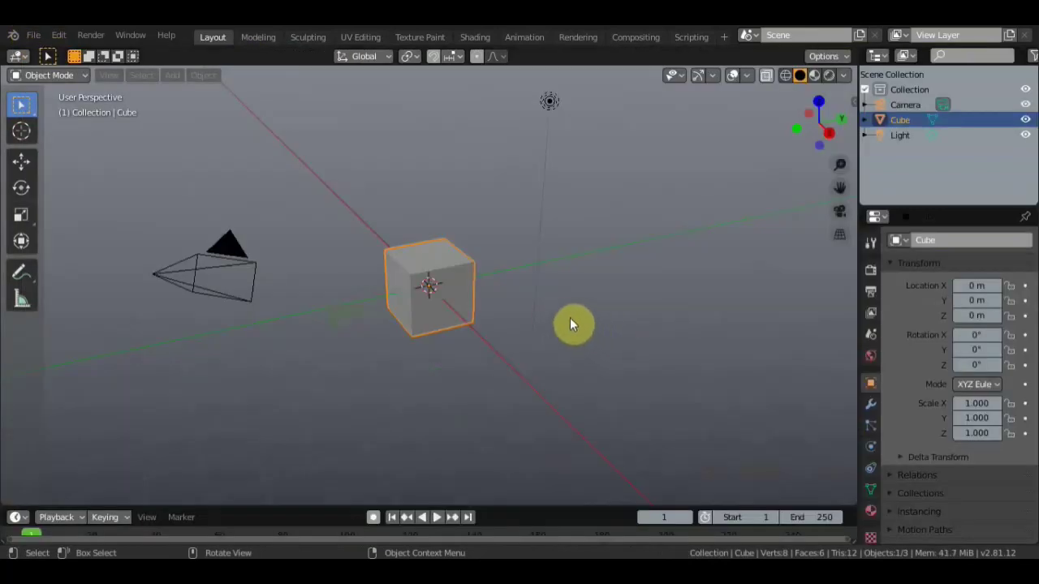
pyautogui.click(1025, 105)
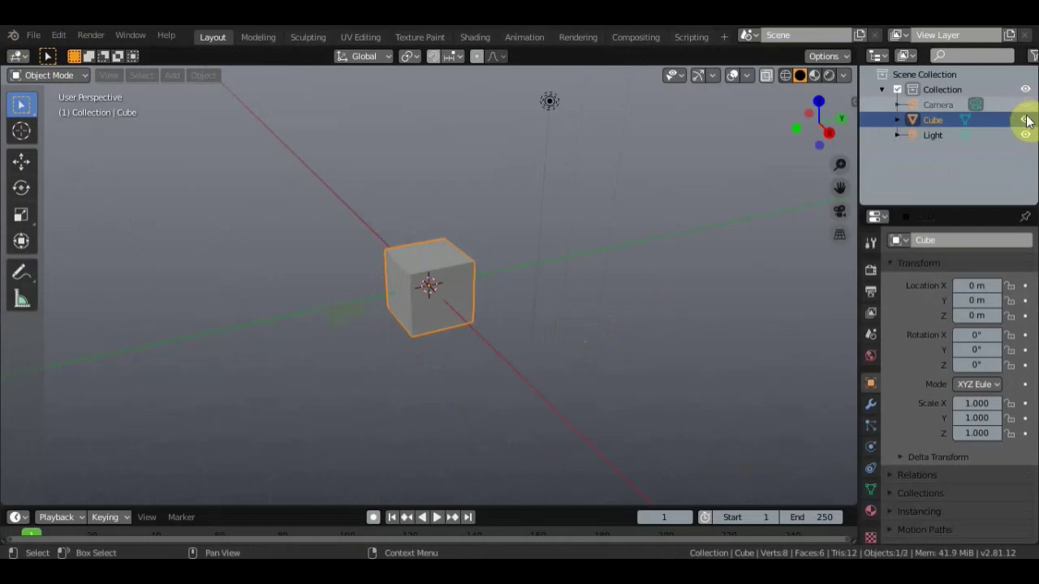
pyautogui.click(1025, 135)
pyautogui.press('n')
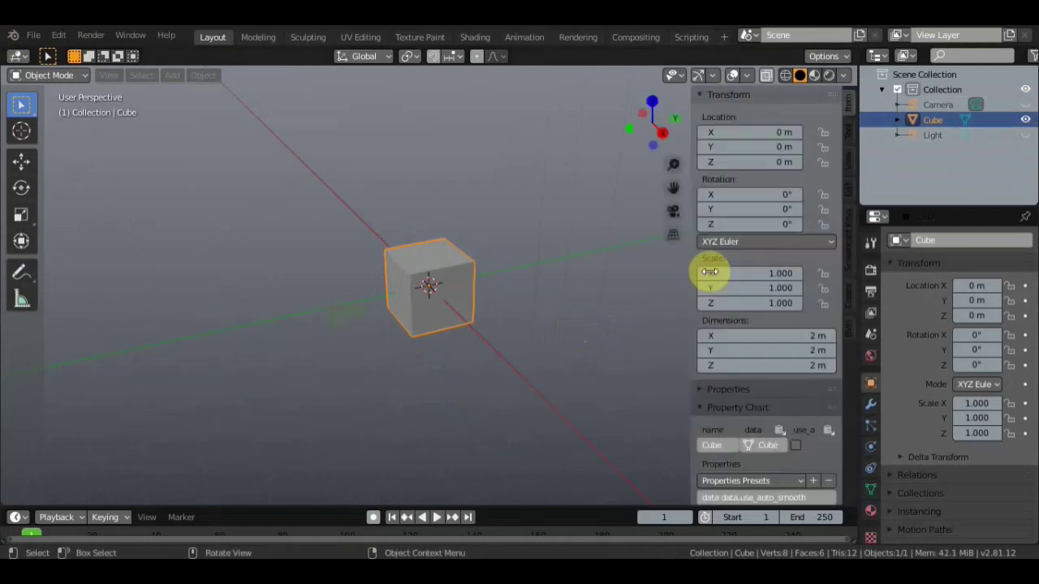
pyautogui.click(850, 251)
pyautogui.click(713, 95)
pyautogui.press('n')
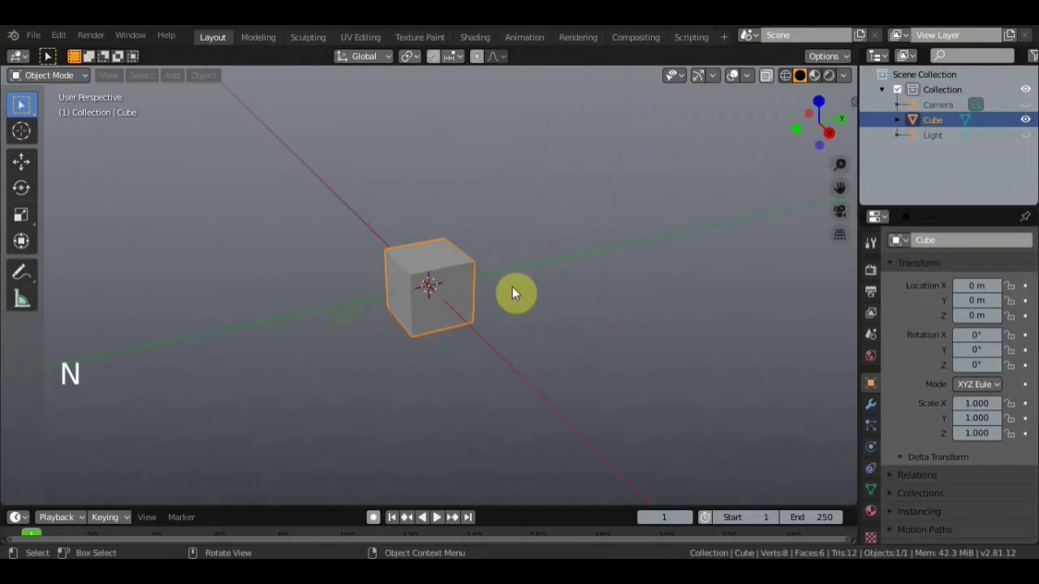
# Delete the default cube from the new scene.
pyautogui.scroll(2, 442, 302)
pyautogui.moveTo(442, 302); pyautogui.dragTo(545, 294, button='middle')
pyautogui.press('g')
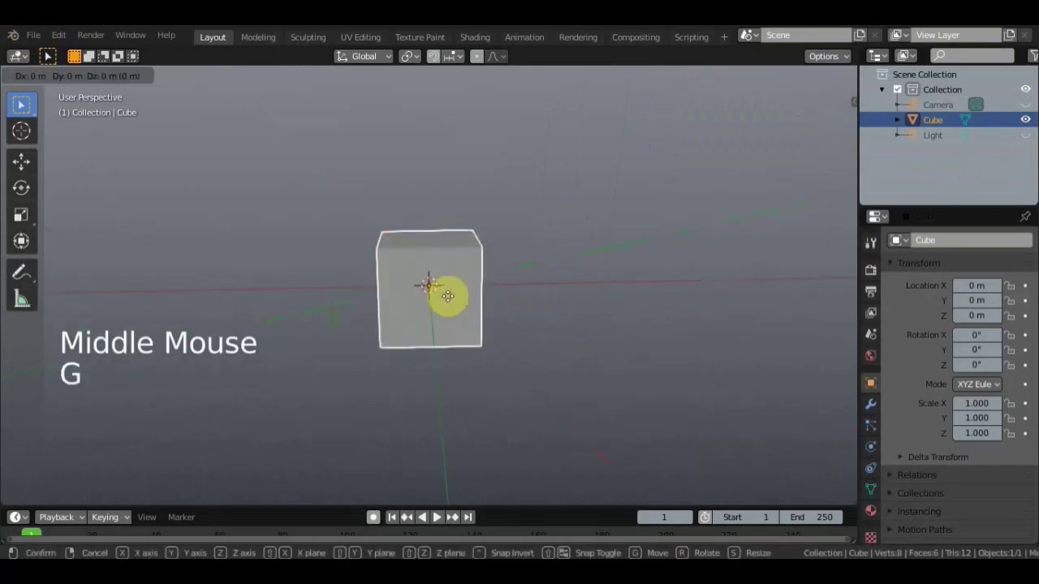
pyautogui.click(207, 297)
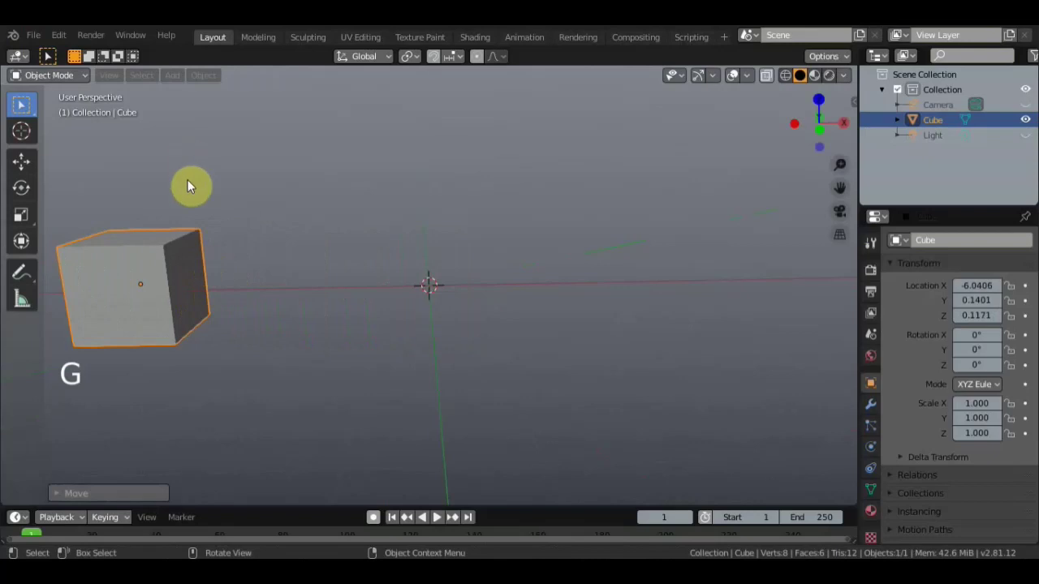
pyautogui.press('Delete')
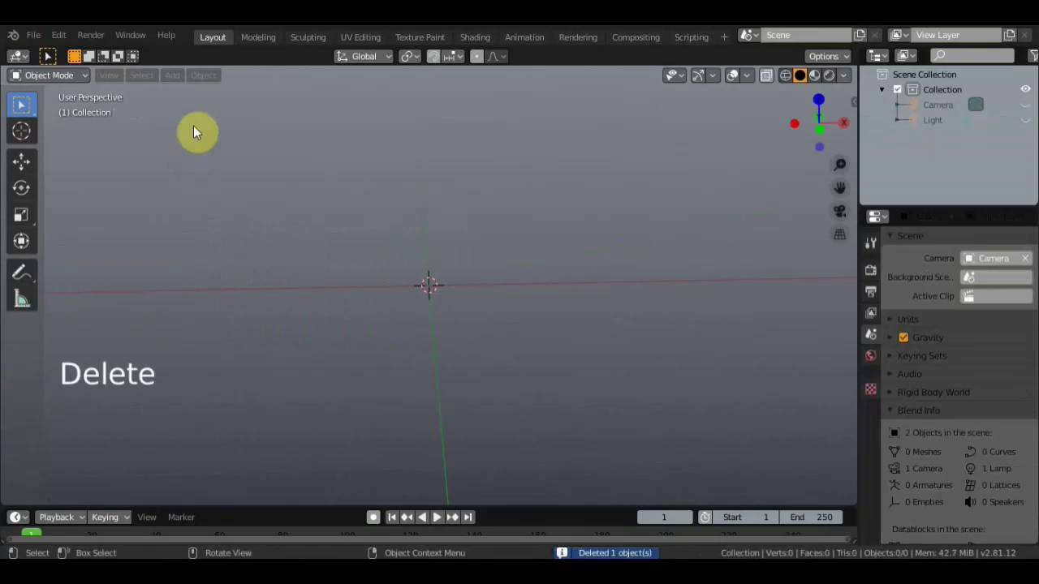
# Import the fish model as a Wavefront OBJ file from the Desktop folder.
pyautogui.click(171, 75)
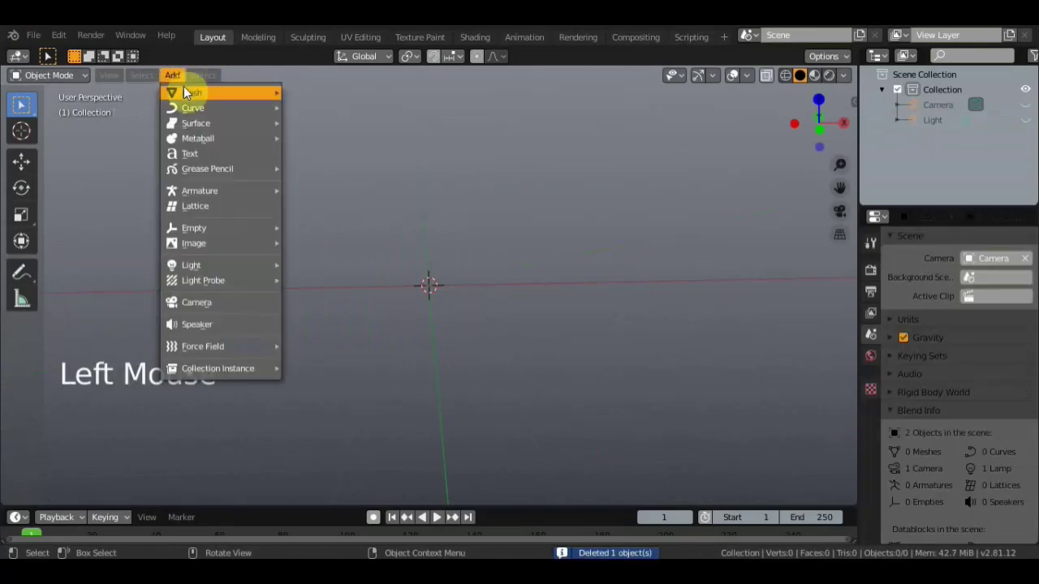
pyautogui.moveTo(187, 92)
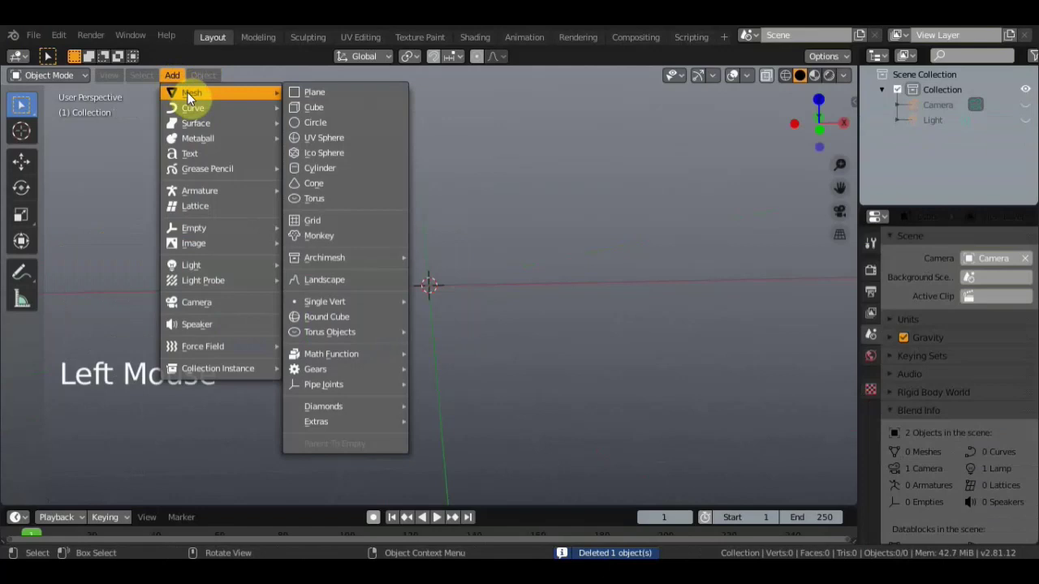
pyautogui.click(37, 35)
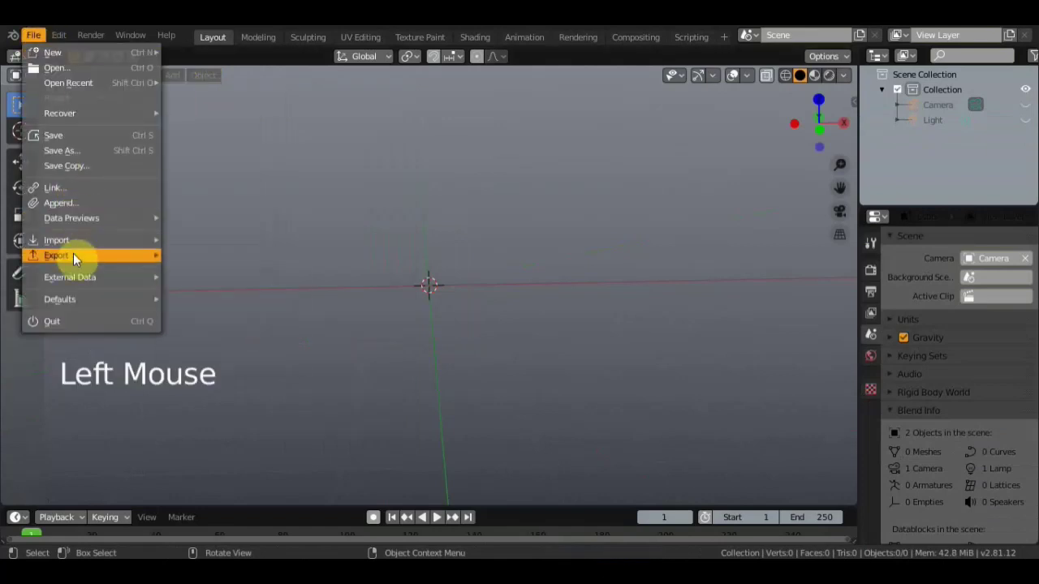
pyautogui.moveTo(85, 239)
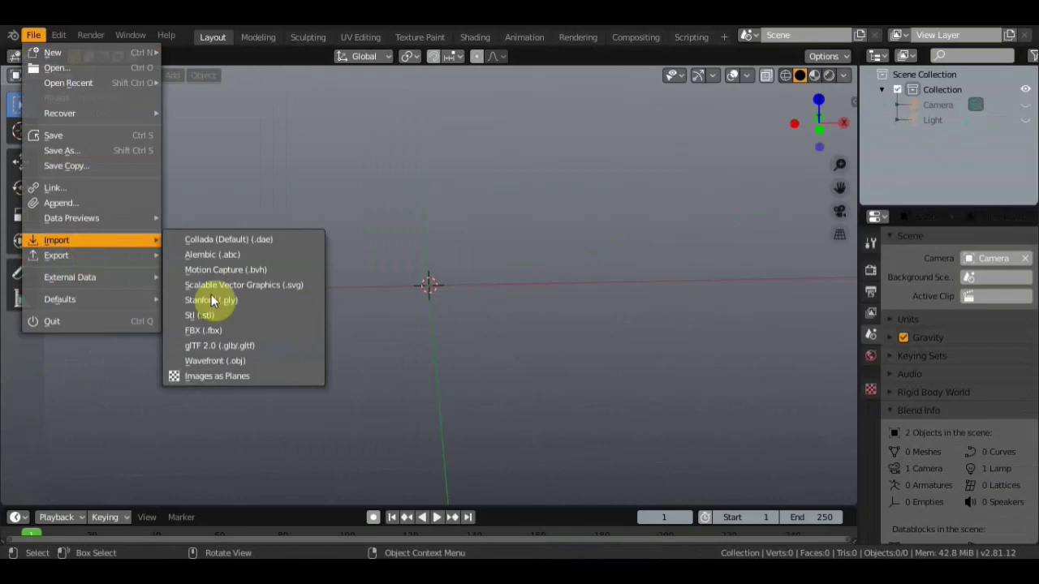
pyautogui.click(228, 361)
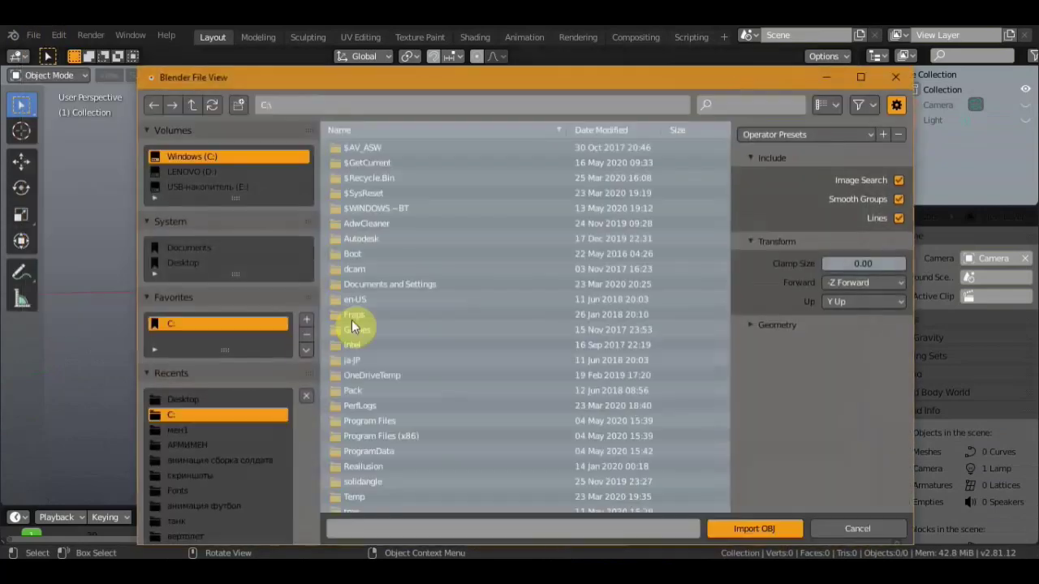
pyautogui.click(188, 263)
pyautogui.click(373, 286)
pyautogui.click(765, 529)
# Scale the imported fish down to a small size and move it away from the origin toward negative X.
pyautogui.scroll(-9, 540, 357)
pyautogui.scroll(-7, 544, 357)
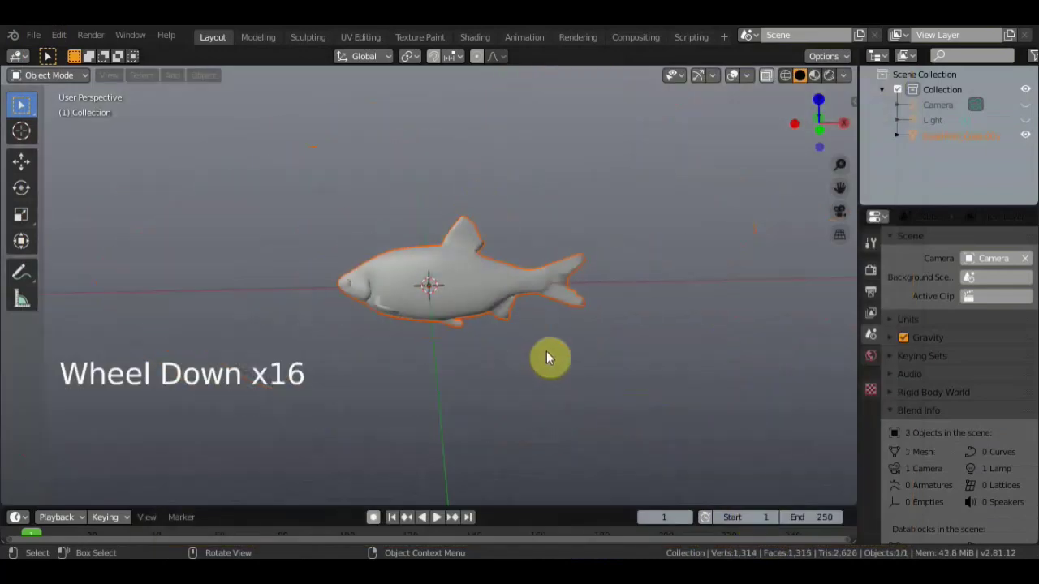
pyautogui.press('s')
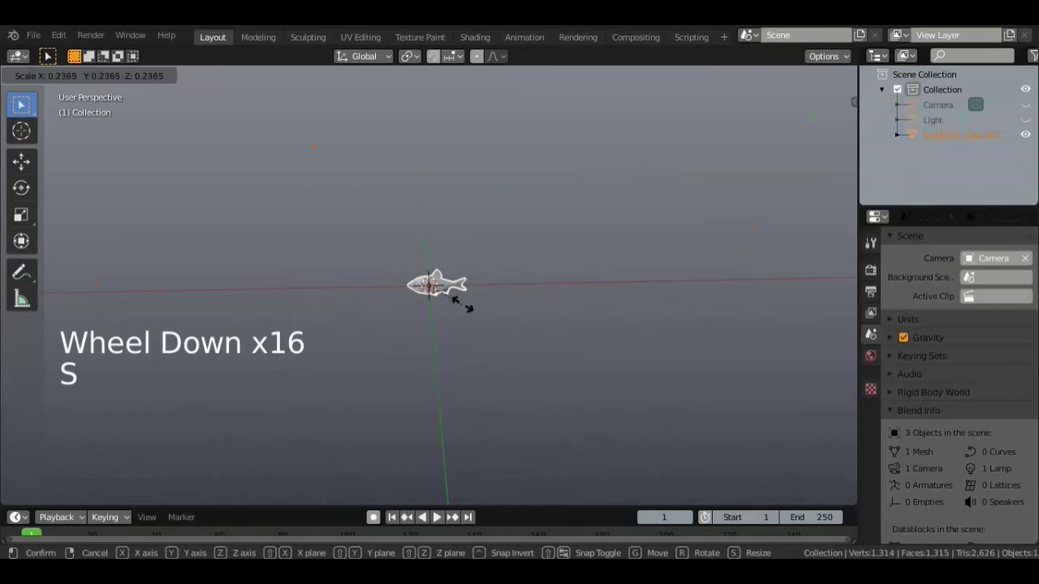
pyautogui.click(453, 301)
pyautogui.press('g')
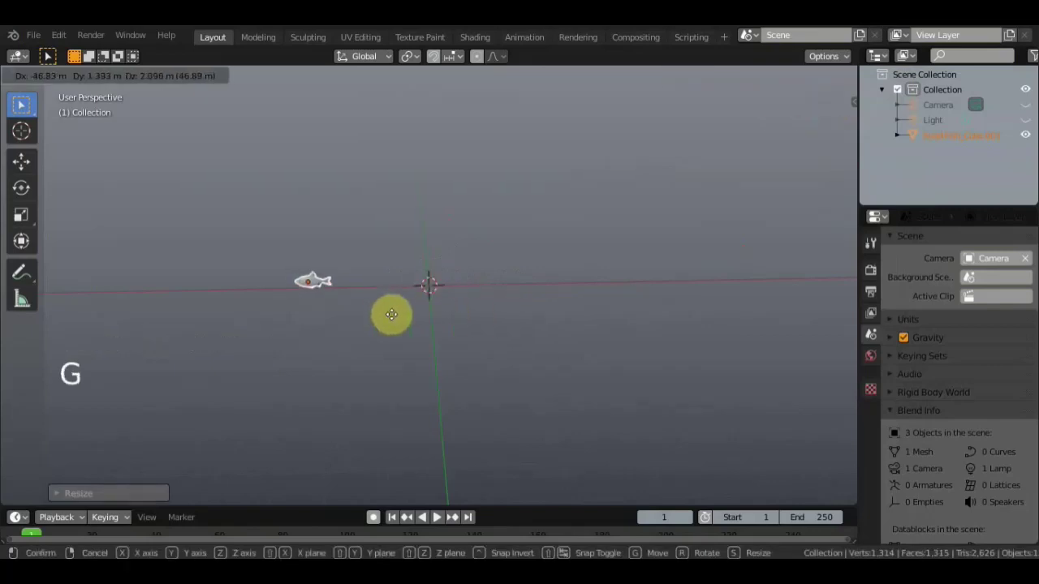
pyautogui.click(336, 318)
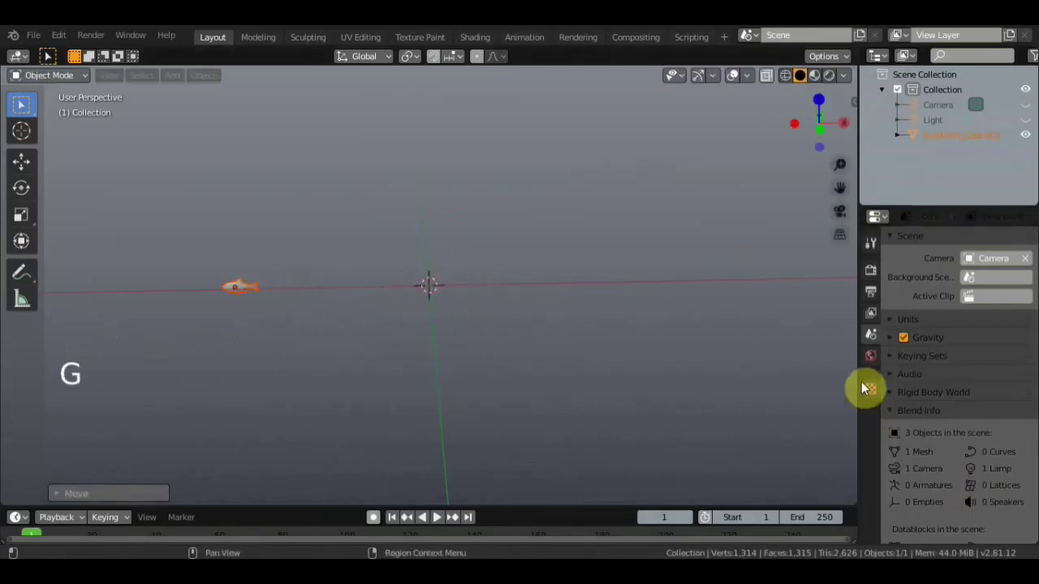
# Select the imported fish and change its material's surface shader to Emission.
pyautogui.click(247, 287)
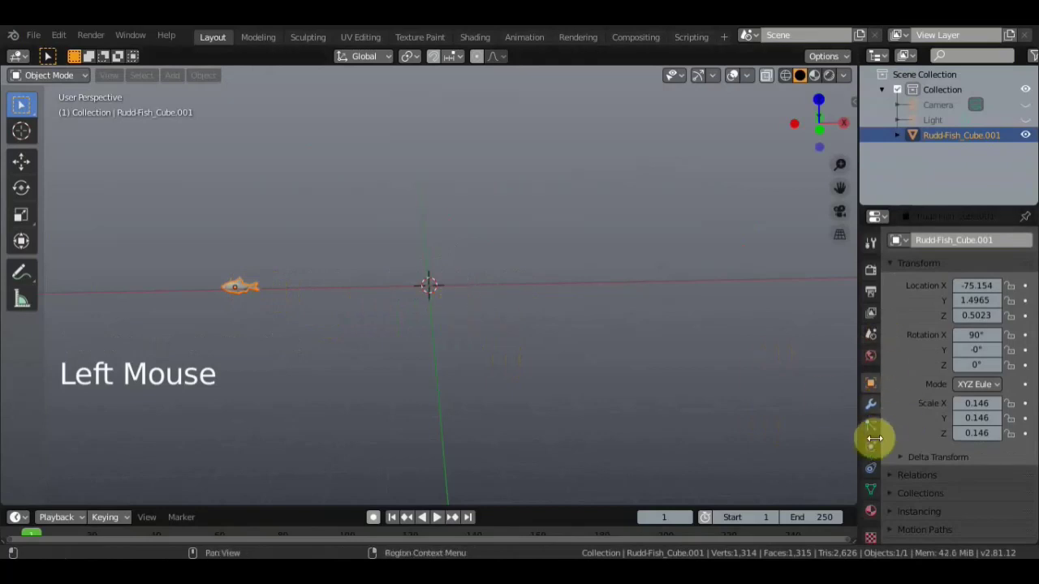
pyautogui.click(872, 512)
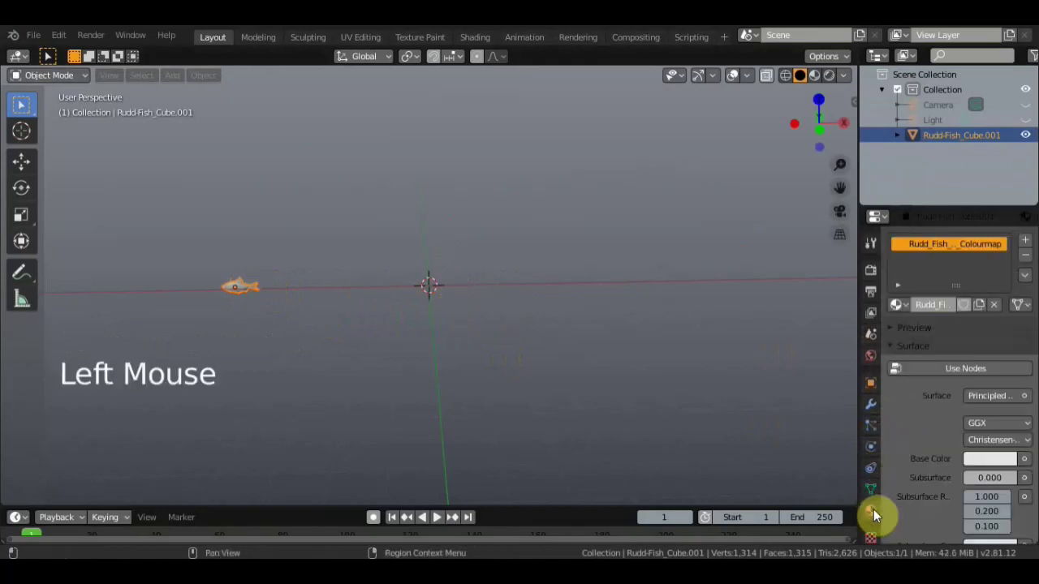
pyautogui.click(848, 354)
pyautogui.moveTo(857, 355); pyautogui.dragTo(720, 353)
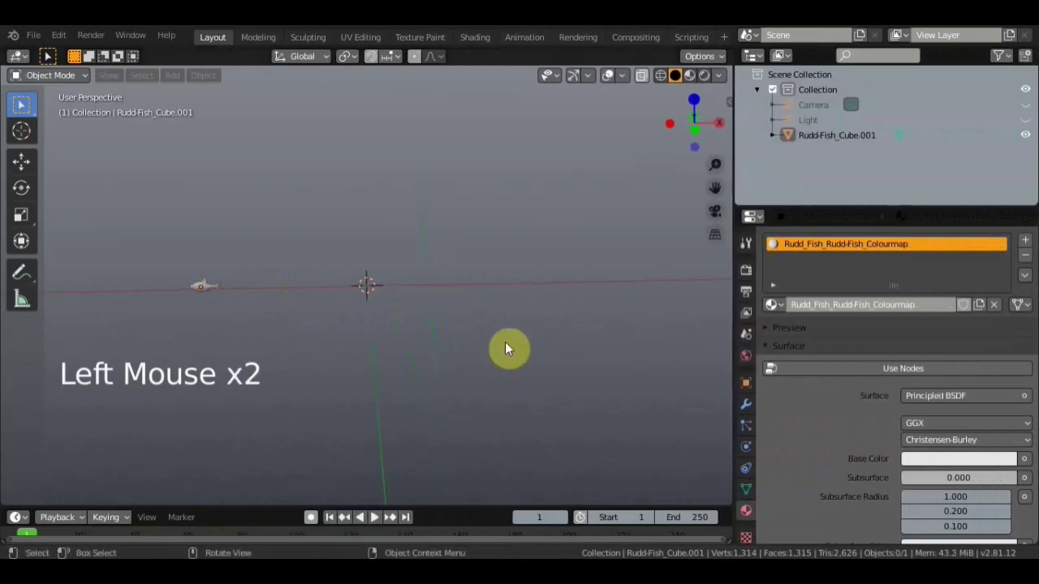
pyautogui.click(207, 286)
pyautogui.click(973, 397)
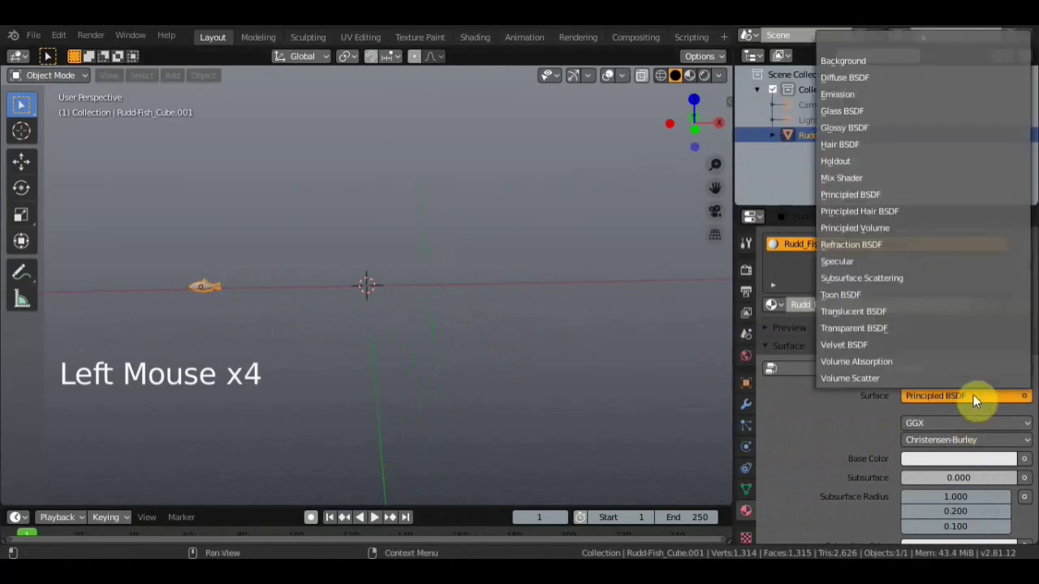
pyautogui.click(860, 94)
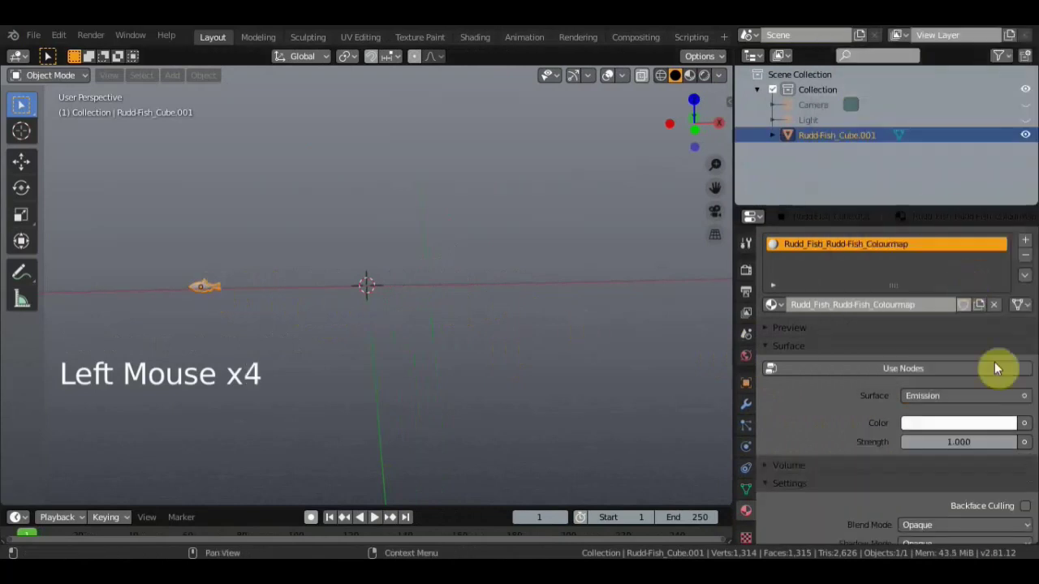
# Set the fish's emission colour to a dark blue with hue 0.680 and saturation 0.811.
pyautogui.click(998, 430)
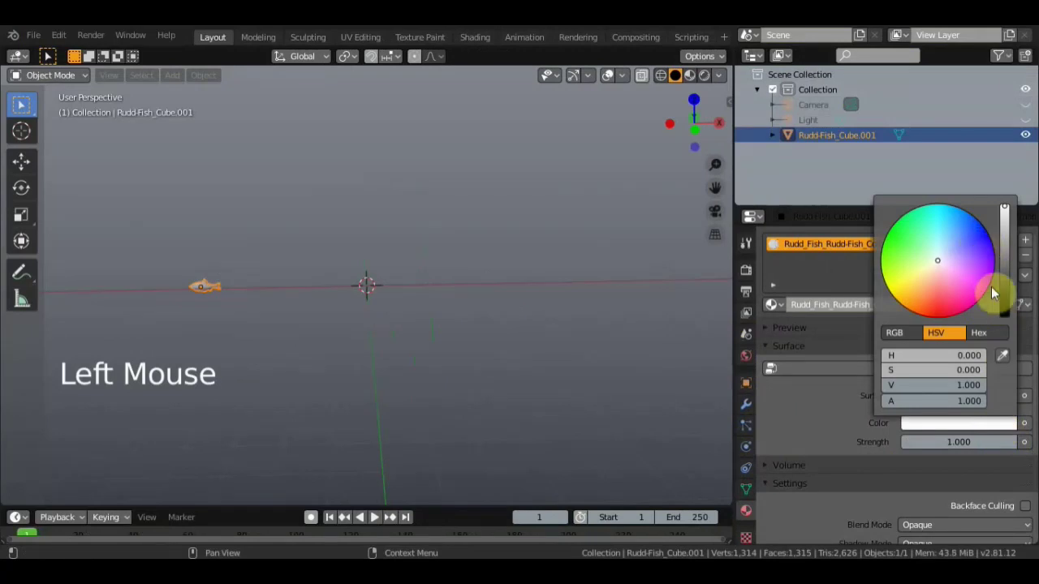
pyautogui.click(980, 241)
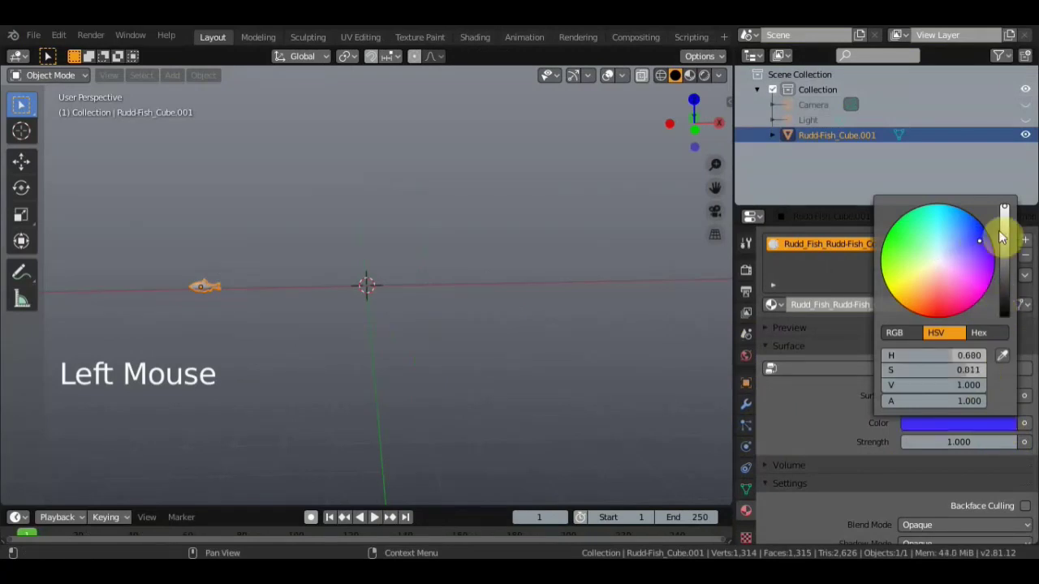
pyautogui.moveTo(1009, 211); pyautogui.dragTo(997, 258)
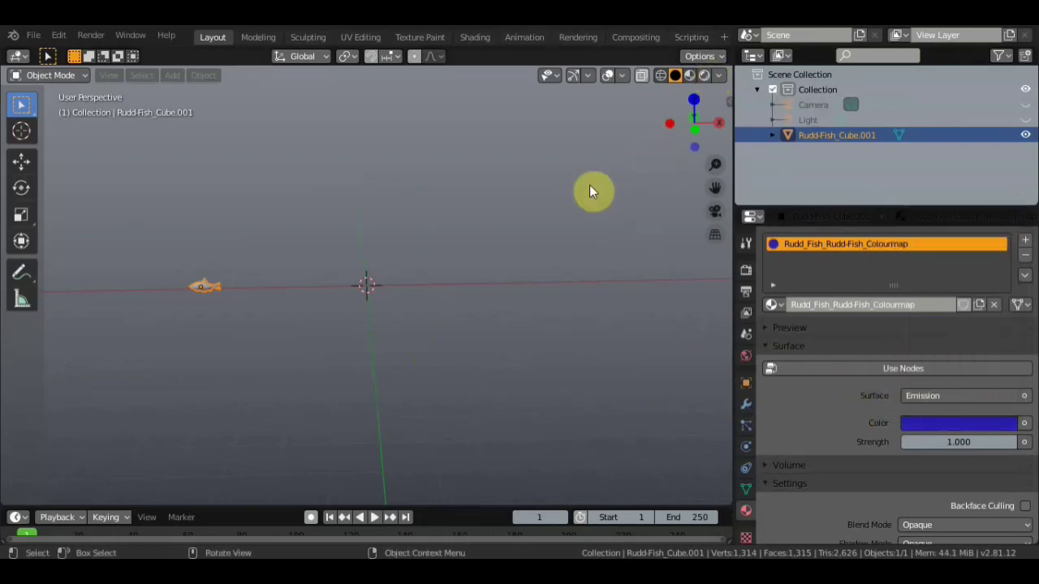
# Switch the viewport to Rendered shading and enable Bloom in the Eevee render settings.
pyautogui.scroll(2, 304, 323)
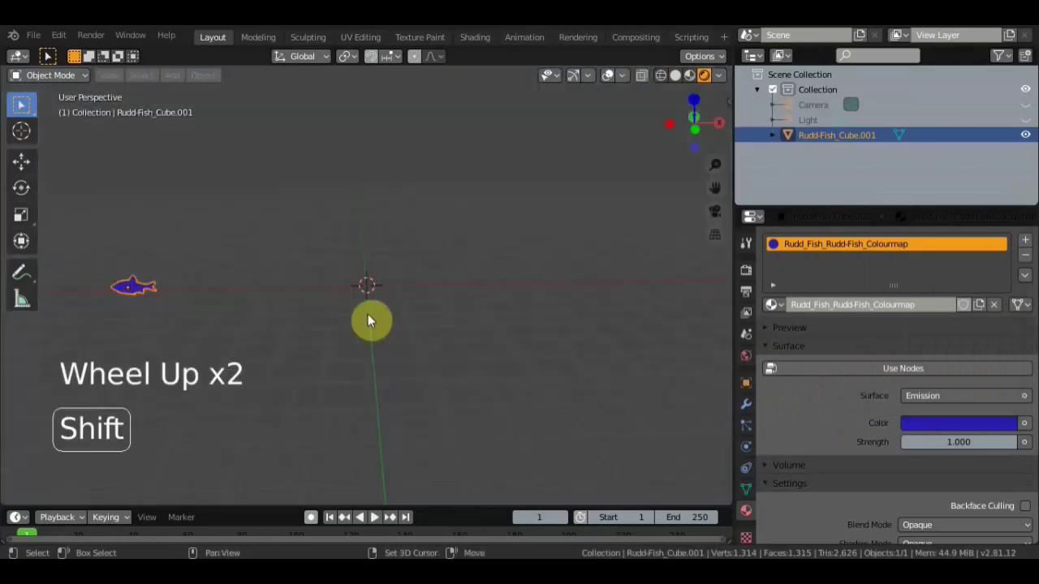
pyautogui.keyDown('shift'); pyautogui.moveTo(368, 314); pyautogui.dragTo(470, 302, button='middle'); pyautogui.keyUp('shift')
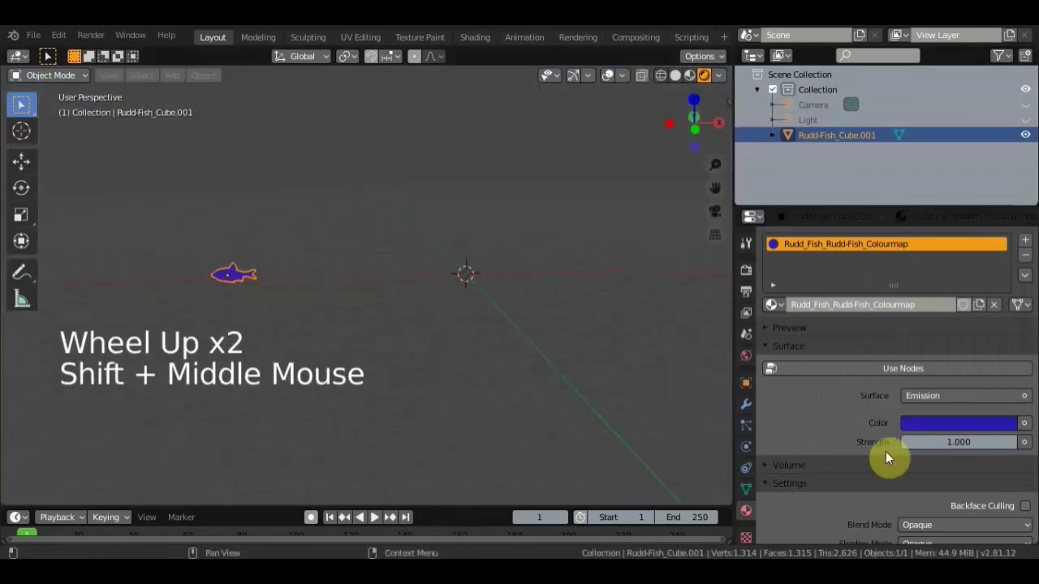
pyautogui.click(746, 272)
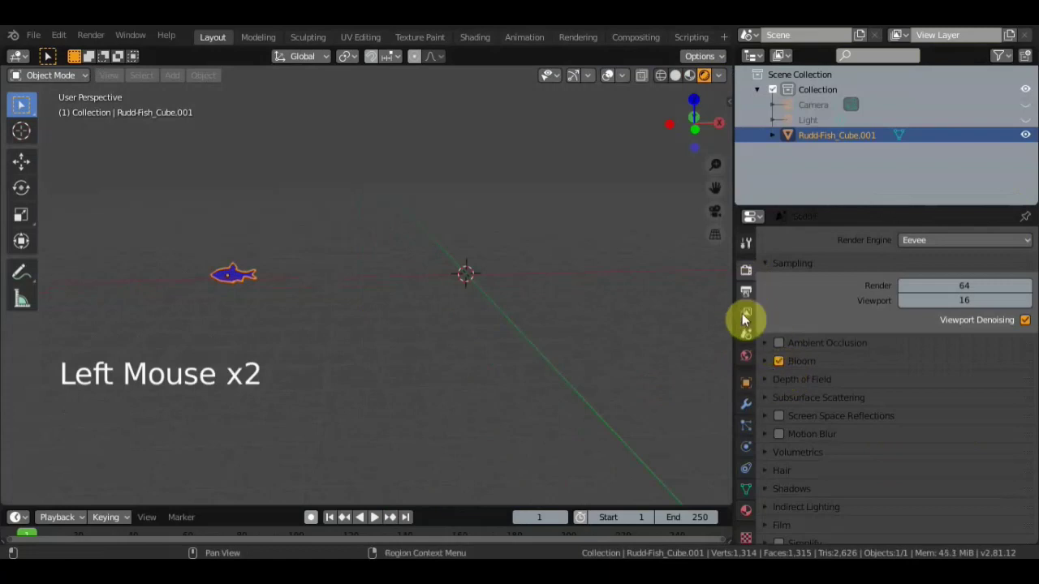
# Brighten the fish's emission colour to value 1.000 and set its saturation to 0.718.
pyautogui.click(744, 511)
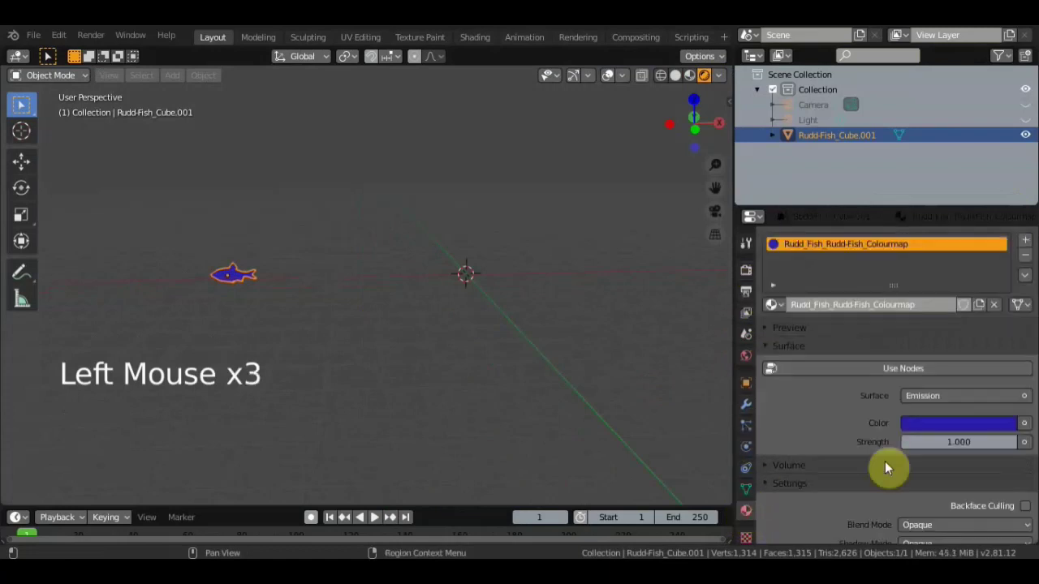
pyautogui.click(988, 425)
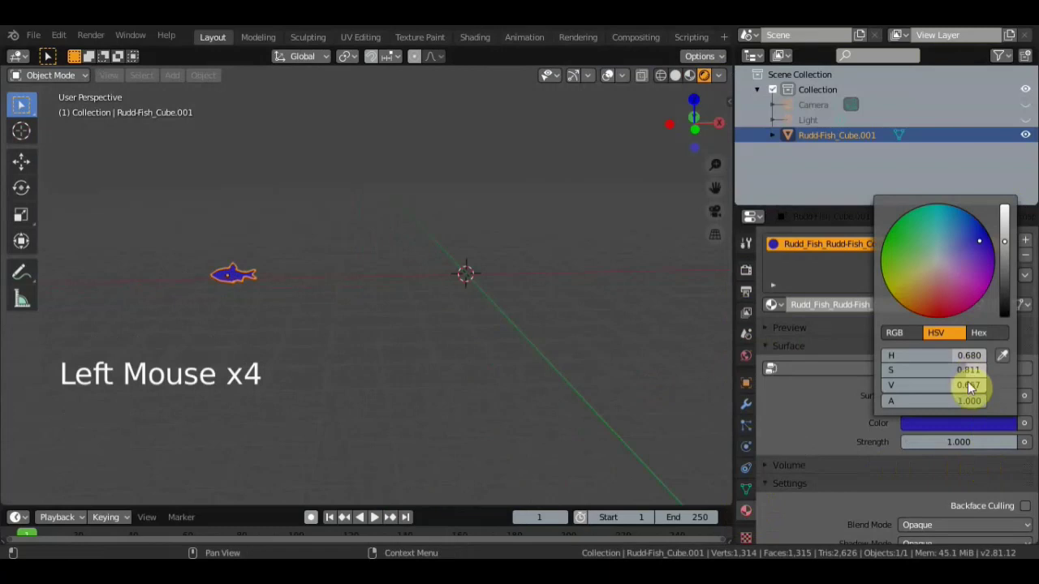
pyautogui.moveTo(952, 383); pyautogui.dragTo(1005, 377)
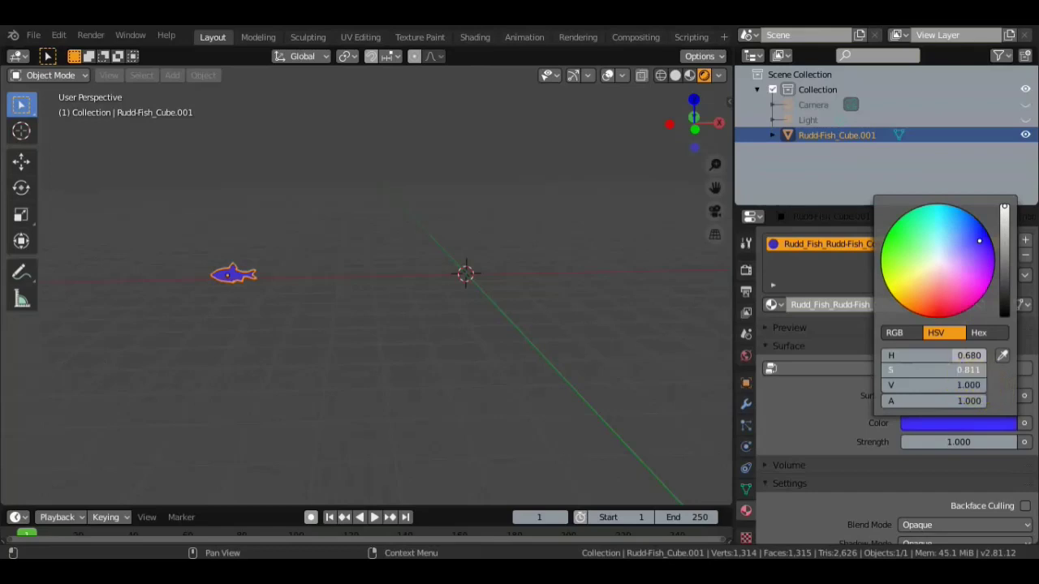
pyautogui.moveTo(966, 370); pyautogui.dragTo(950, 370)
# Set the emission strength of the fish's material to 40.
pyautogui.scroll(4, 416, 327)
pyautogui.keyDown('shift'); pyautogui.moveTo(420, 328); pyautogui.dragTo(597, 333, button='middle'); pyautogui.keyUp('shift')
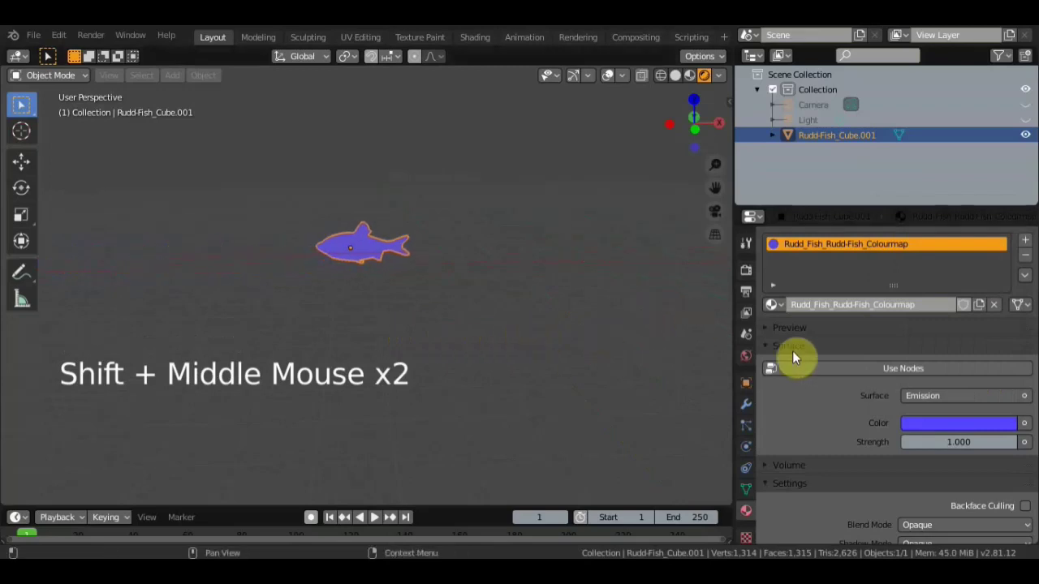
pyautogui.click(946, 444)
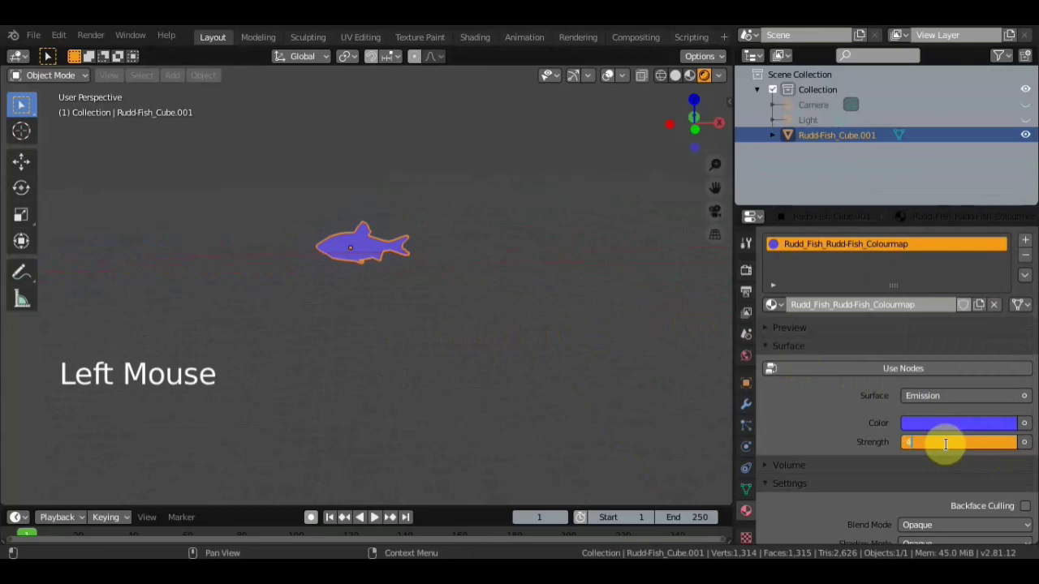
pyautogui.write('40')
pyautogui.press('Return')
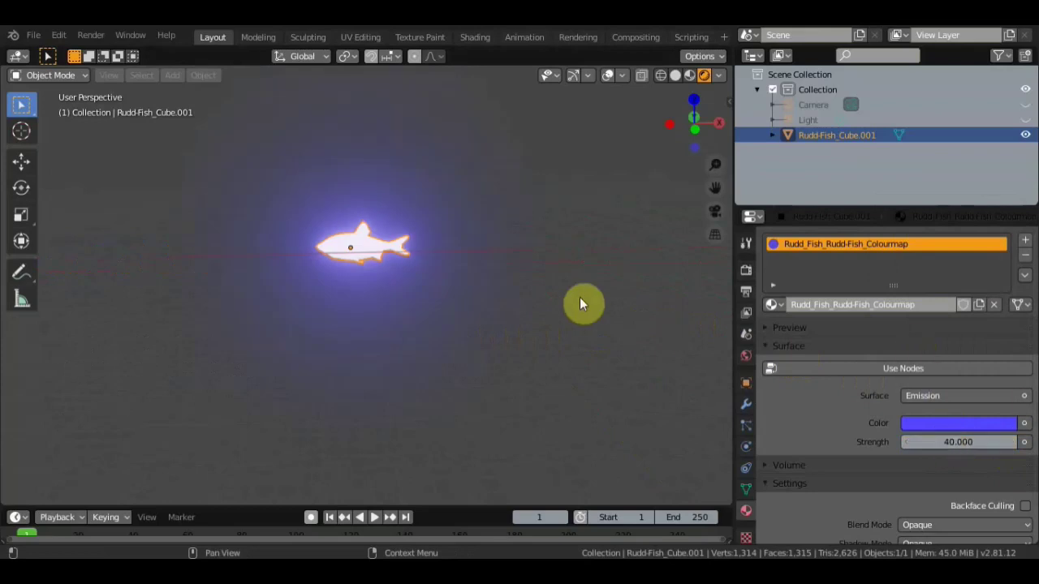
# Shift the fish's emission colour to hue 0.673 and raise its saturation to a pure blue.
pyautogui.scroll(4, 482, 286)
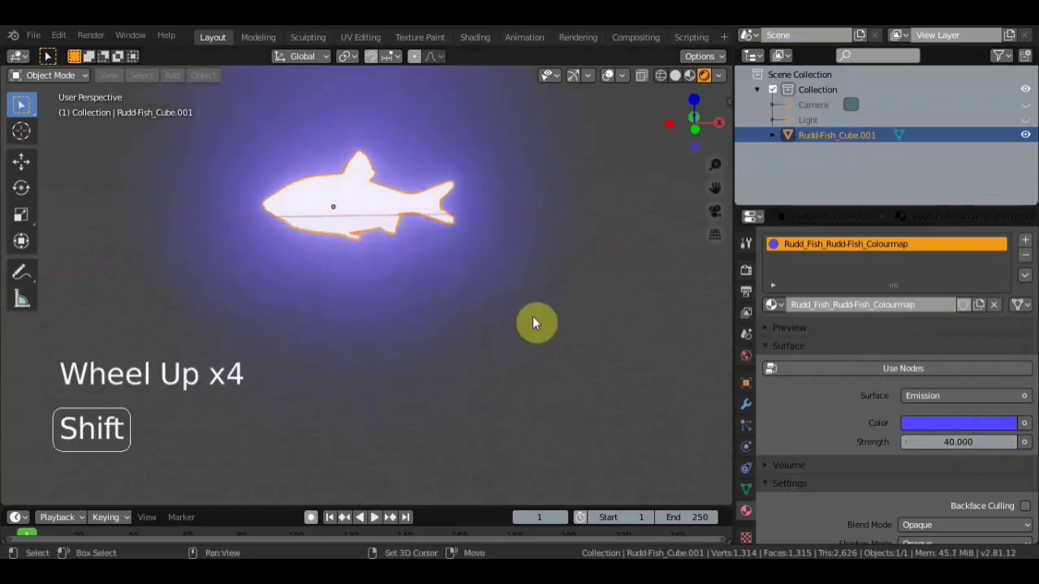
pyautogui.keyDown('shift'); pyautogui.moveTo(517, 359); pyautogui.dragTo(519, 358, button='middle'); pyautogui.keyUp('shift')
pyautogui.click(985, 425)
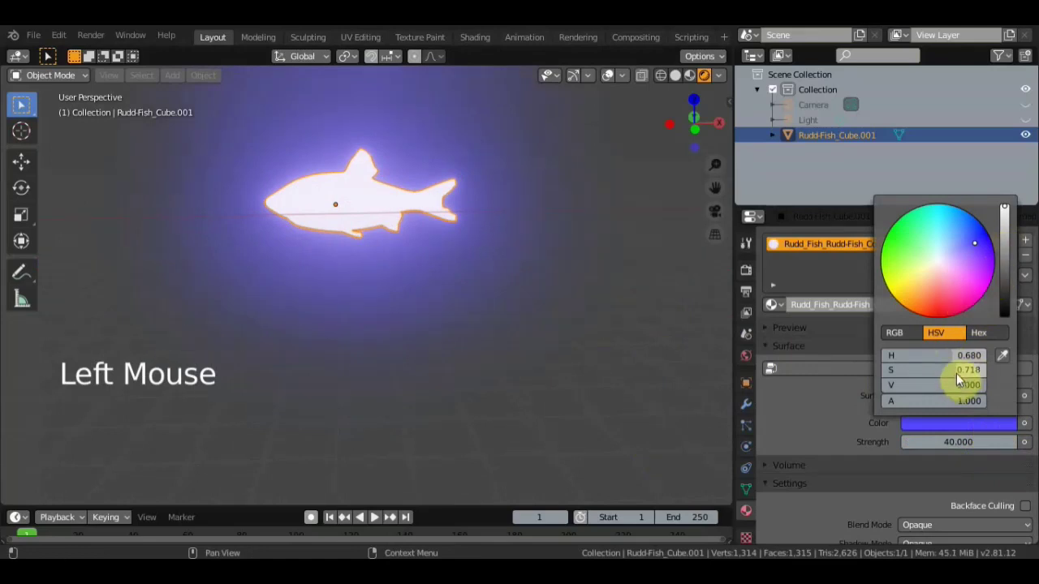
pyautogui.moveTo(933, 371)
pyautogui.mouseDown()
pyautogui.moveTo(978, 371)
pyautogui.moveTo(958, 370)
pyautogui.mouseUp()
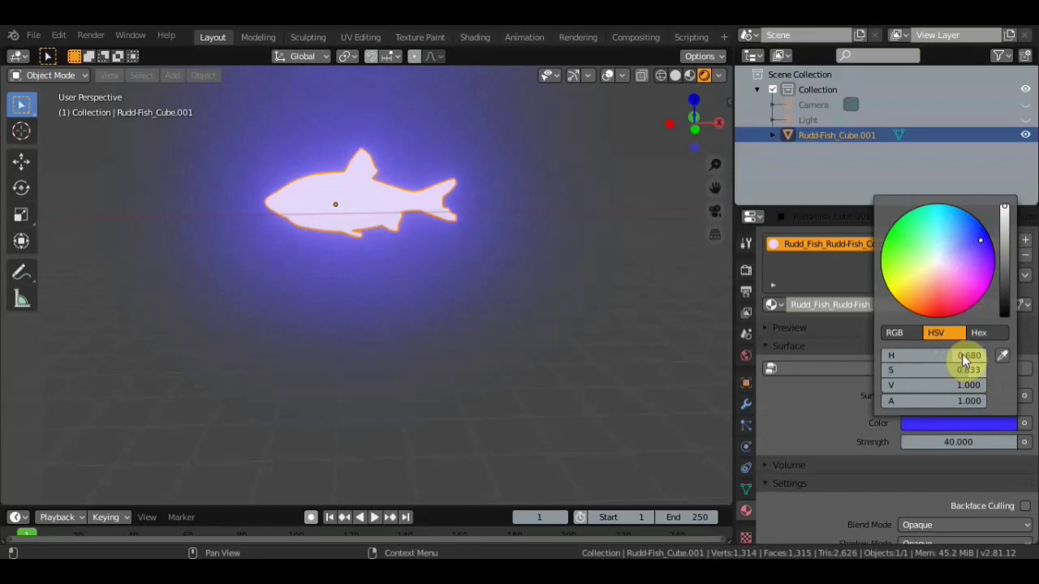
pyautogui.moveTo(934, 355)
pyautogui.mouseDown()
pyautogui.moveTo(901, 356)
pyautogui.moveTo(934, 356)
pyautogui.mouseUp()
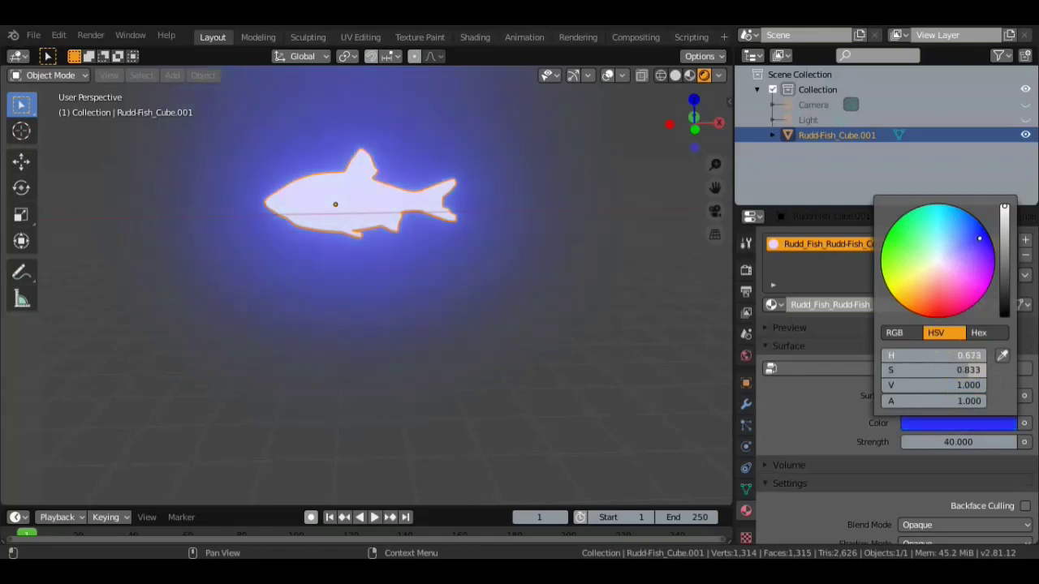
pyautogui.moveTo(958, 372); pyautogui.dragTo(1002, 370)
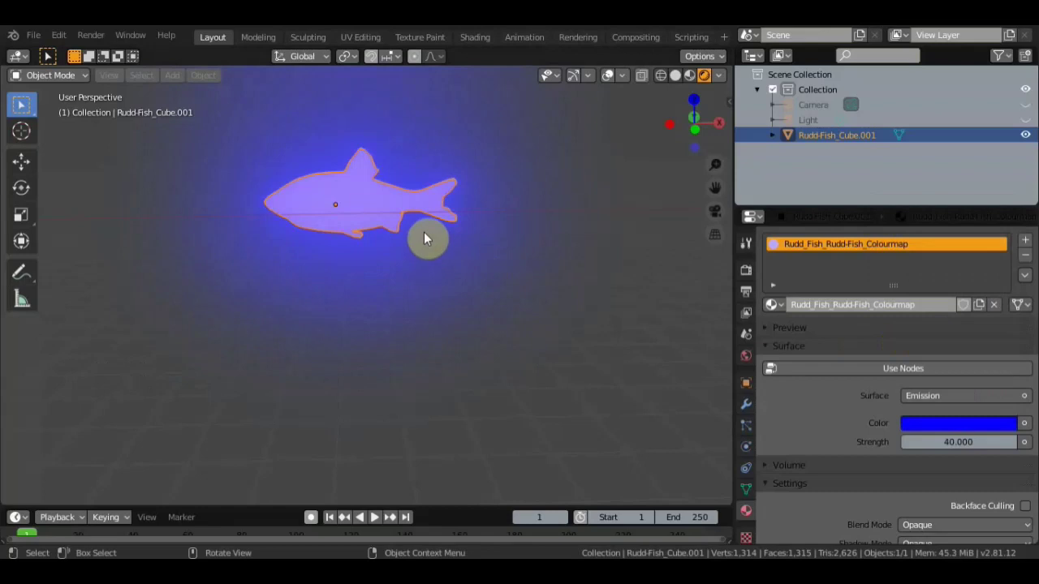
# Add an ico sphere at the scene's origin.
pyautogui.scroll(3, 451, 242)
pyautogui.moveTo(455, 241); pyautogui.dragTo(415, 260, button='middle')
pyautogui.scroll(-2, 477, 243)
pyautogui.scroll(-5, 531, 305)
pyautogui.hotkey('shift', 'a')
pyautogui.moveTo(452, 255)
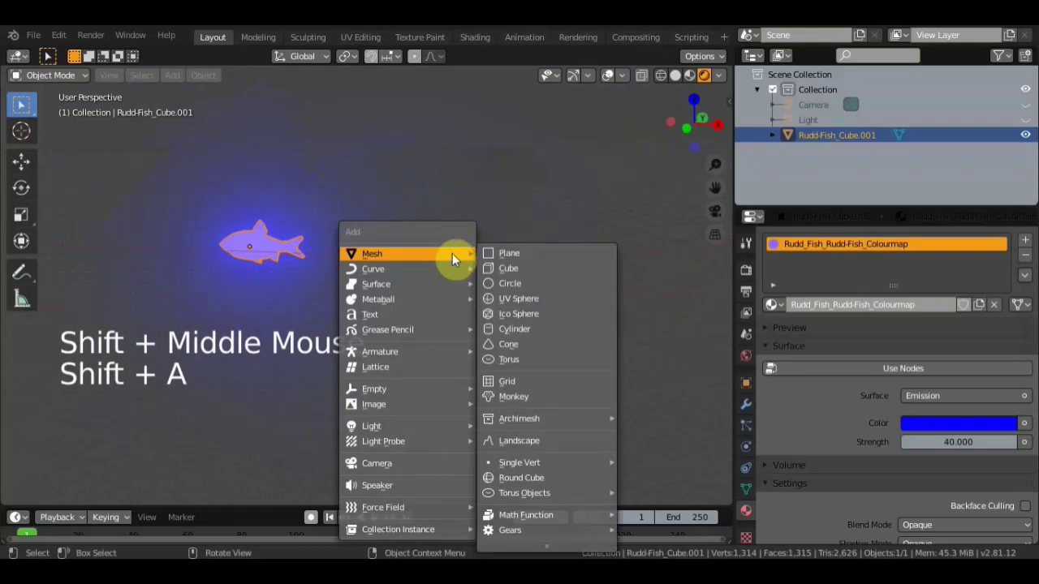
pyautogui.click(526, 315)
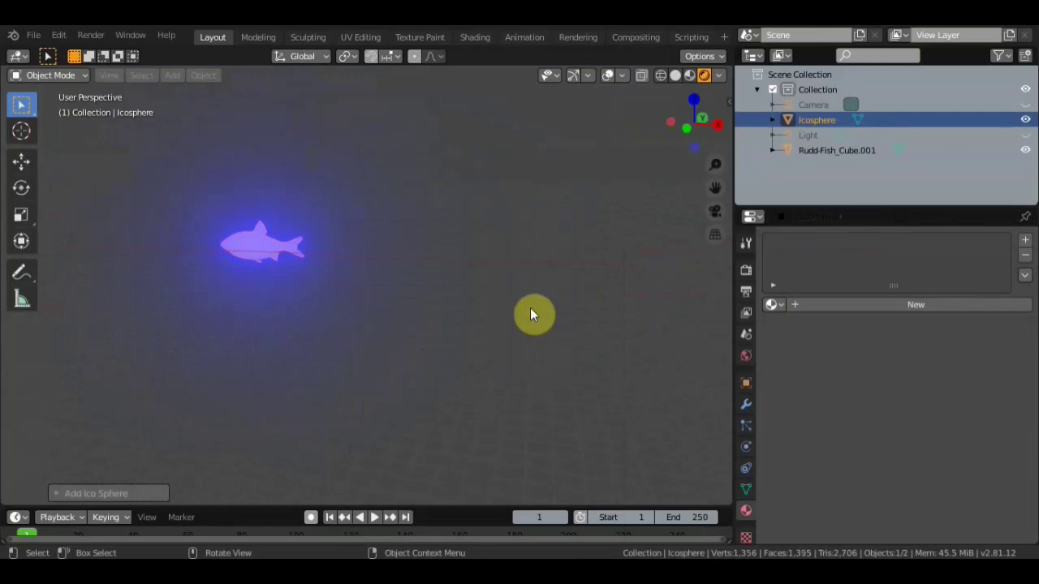
# Examine the new ico sphere up close in both Solid and Rendered shading.
pyautogui.scroll(-4, 497, 271)
pyautogui.keyDown('shift'); pyautogui.moveTo(528, 276); pyautogui.dragTo(476, 249, button='middle'); pyautogui.keyUp('shift')
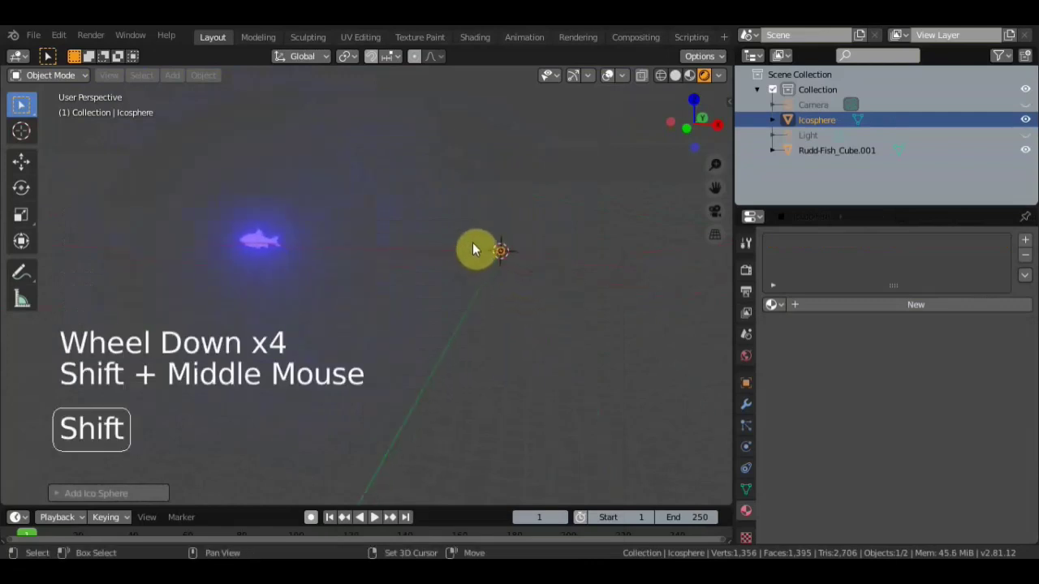
pyautogui.scroll(6, 551, 258)
pyautogui.keyDown('shift'); pyautogui.moveTo(552, 258); pyautogui.dragTo(284, 276, button='middle'); pyautogui.keyUp('shift')
pyautogui.scroll(-2, 507, 233)
pyautogui.keyDown('shift'); pyautogui.moveTo(507, 233); pyautogui.dragTo(557, 216, button='middle'); pyautogui.keyUp('shift')
pyautogui.scroll(4, 535, 243)
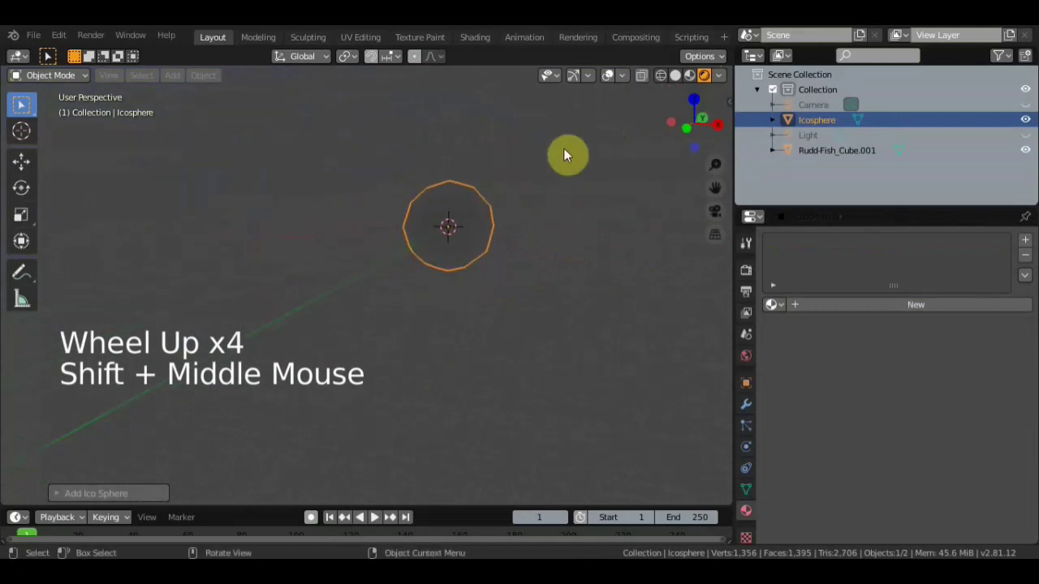
pyautogui.click(677, 75)
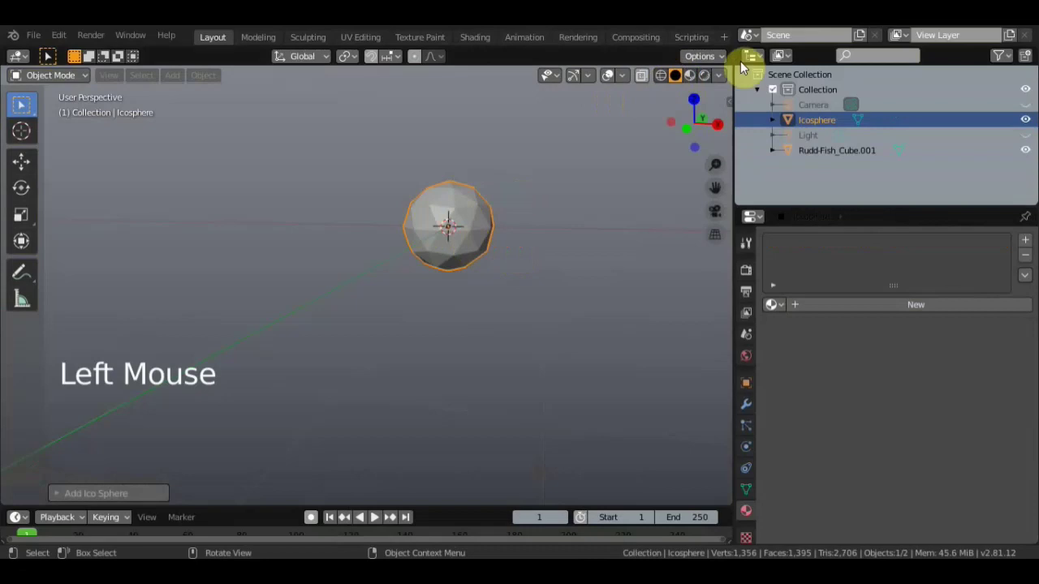
pyautogui.click(704, 74)
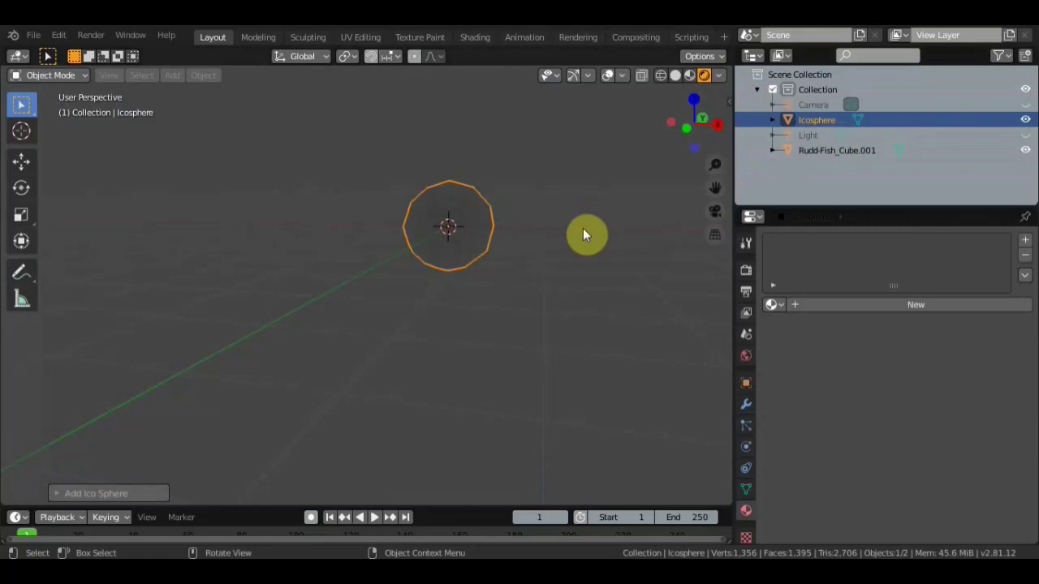
pyautogui.scroll(-3, 582, 230)
pyautogui.moveTo(451, 245)
pyautogui.mouseDown(button='middle')
pyautogui.moveTo(468, 232)
pyautogui.moveTo(457, 241)
pyautogui.mouseUp(button='middle')
pyautogui.keyDown('shift'); pyautogui.moveTo(523, 253); pyautogui.dragTo(517, 251, button='middle'); pyautogui.keyUp('shift')
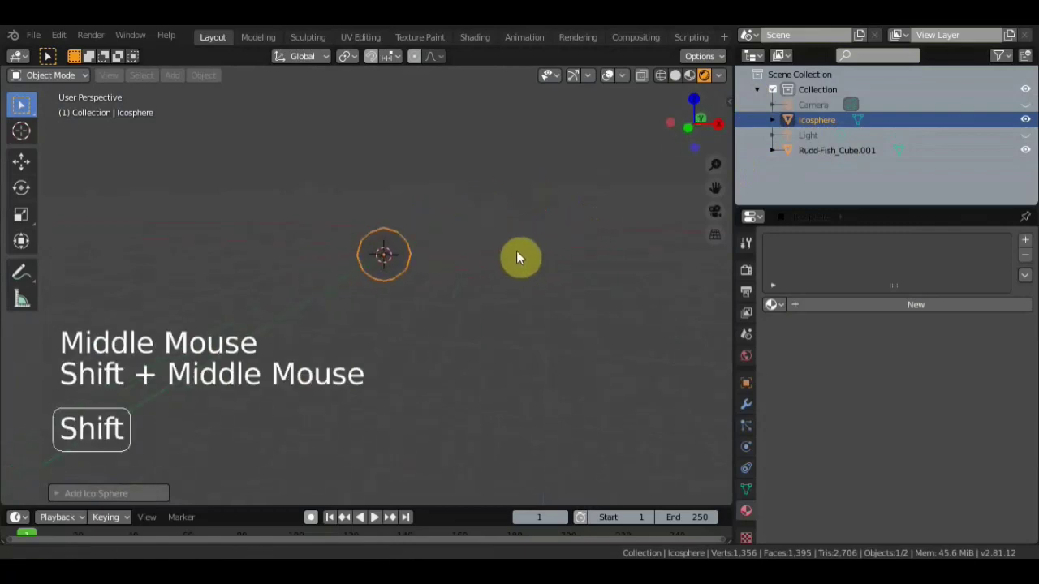
# Add a Particle System modifier to the ico sphere and briefly play the animation to preview its particles.
pyautogui.click(745, 402)
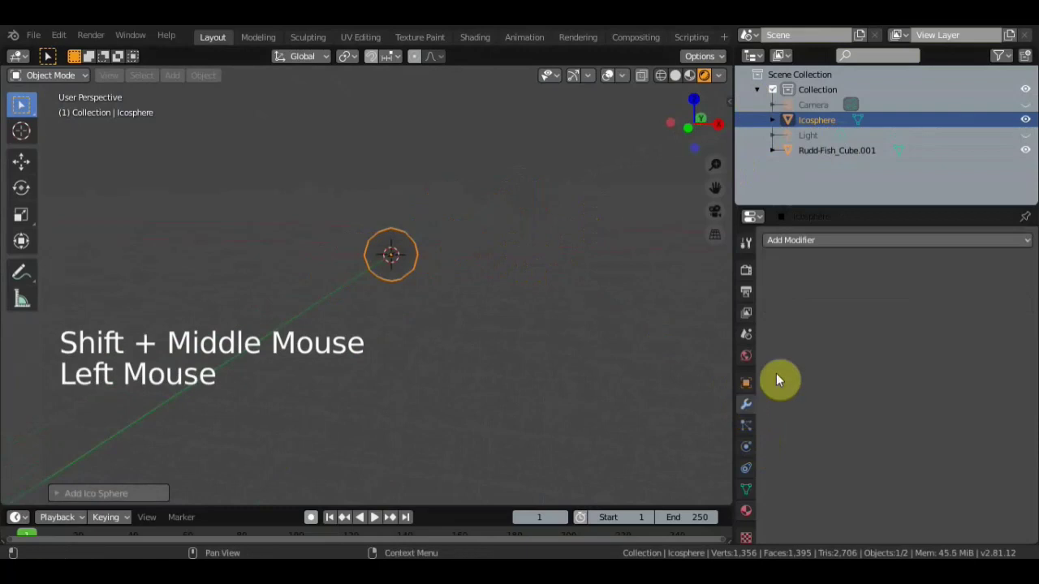
pyautogui.click(884, 240)
pyautogui.click(979, 391)
pyautogui.click(746, 425)
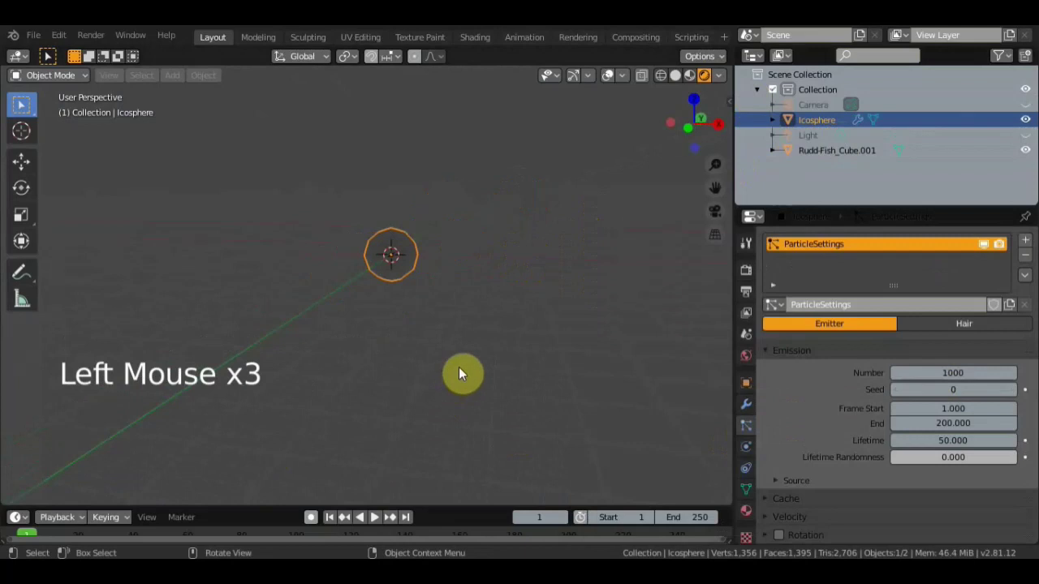
pyautogui.press('space')
pyautogui.press('space')
# Lower the gravity field weight of the ico sphere's particles to 0.360 and briefly play the animation.
pyautogui.scroll(-9, 866, 394)
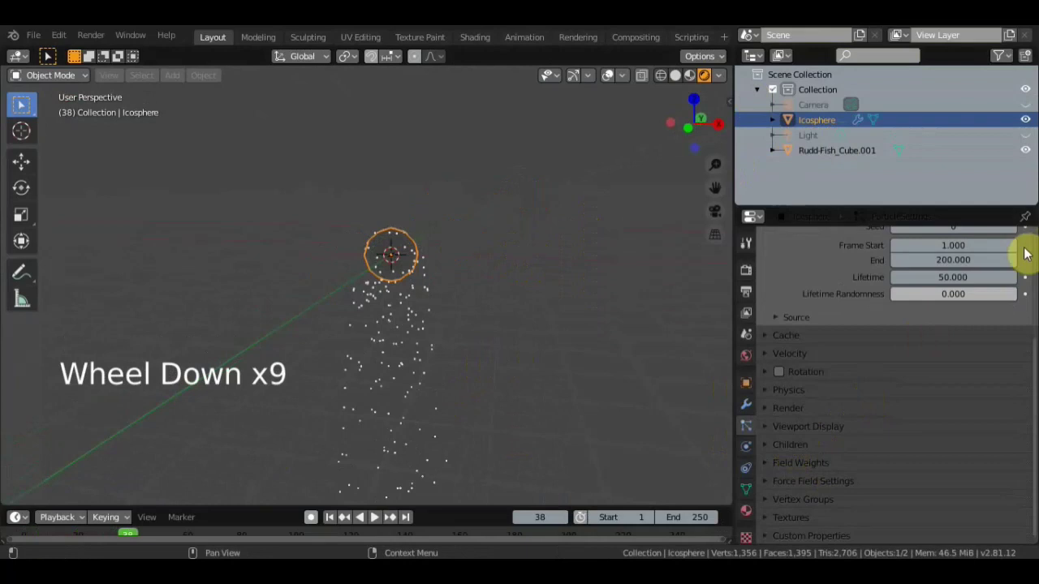
pyautogui.click(794, 497)
pyautogui.click(795, 497)
pyautogui.click(793, 502)
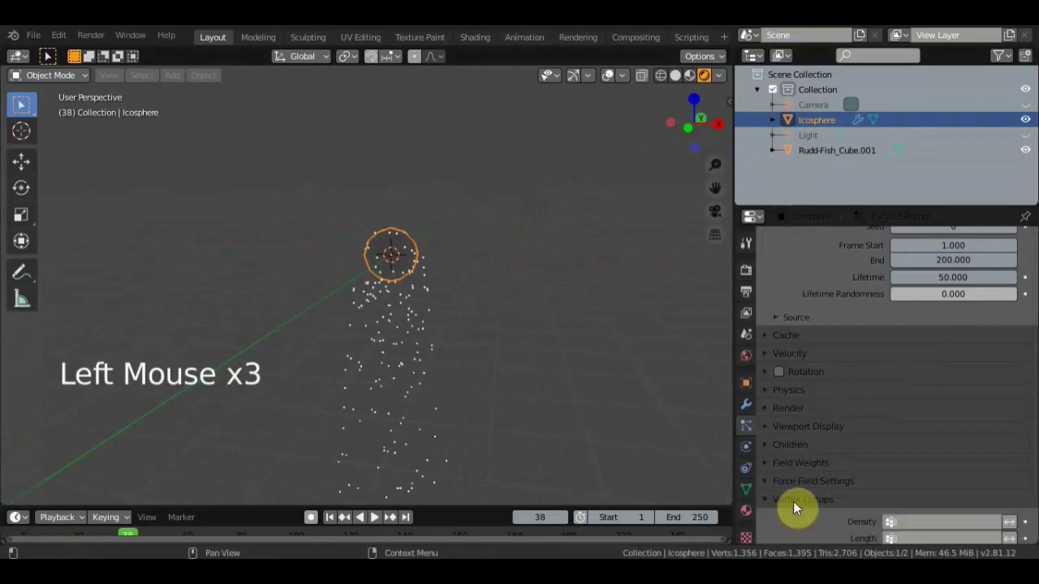
pyautogui.click(793, 502)
pyautogui.click(788, 463)
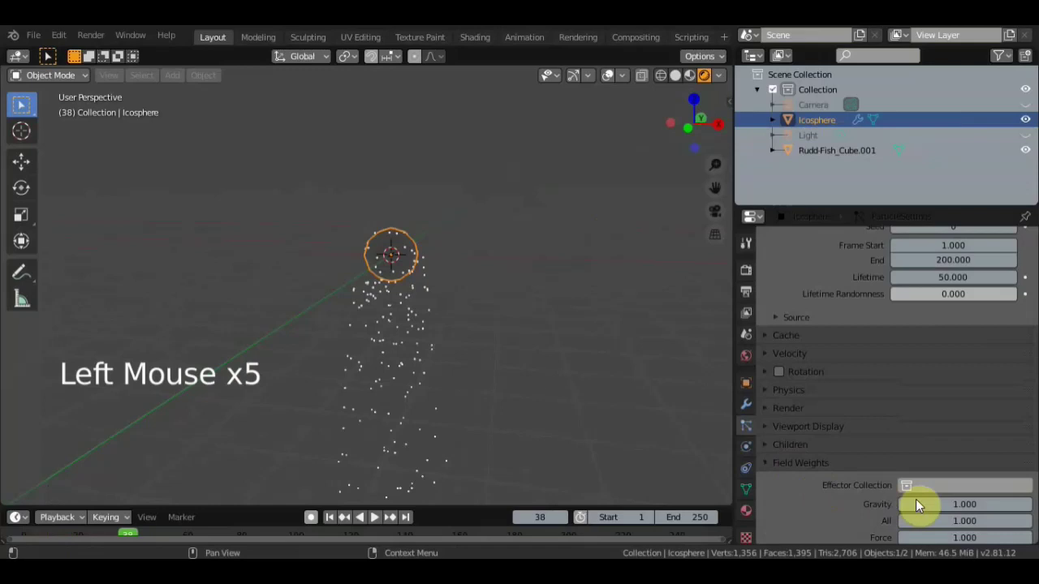
pyautogui.scroll(-3, 870, 457)
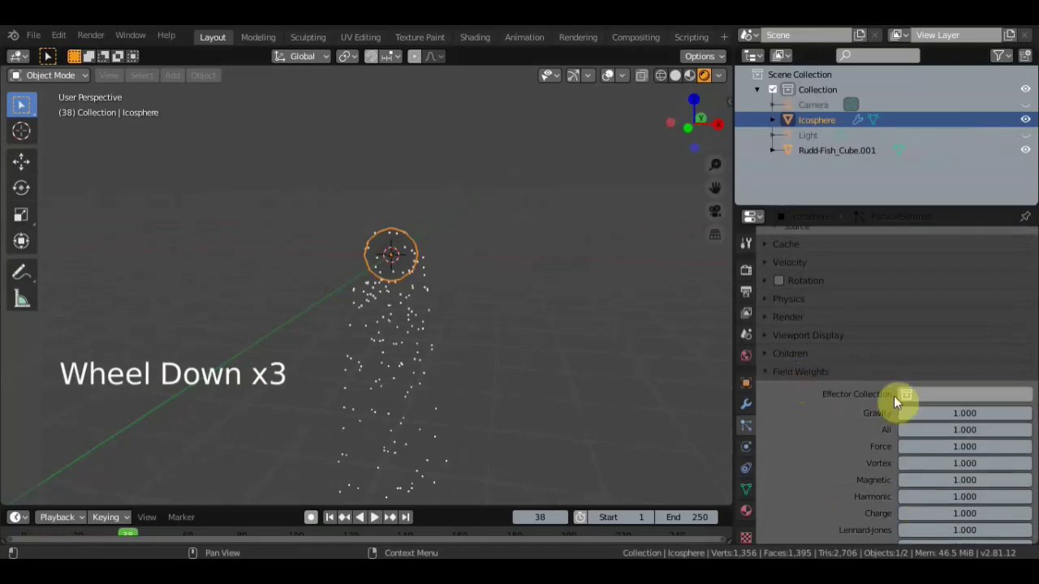
pyautogui.click(964, 414)
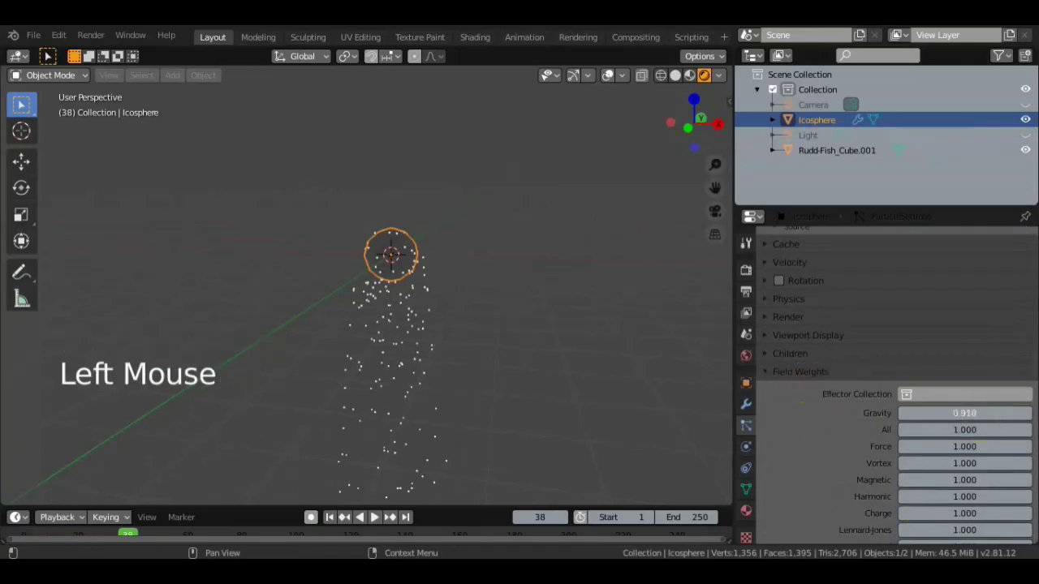
pyautogui.moveTo(965, 413); pyautogui.dragTo(942, 413)
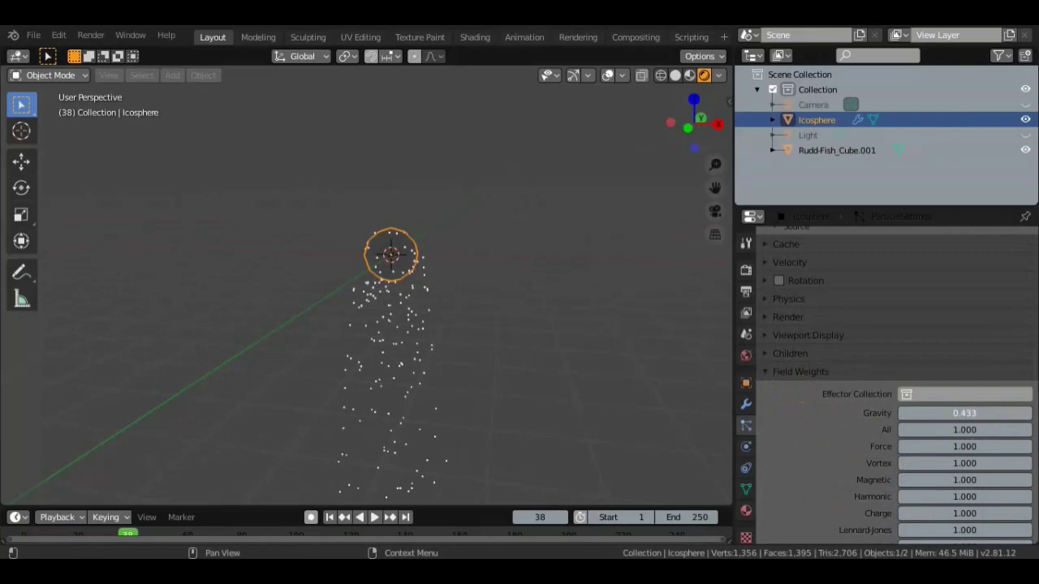
pyautogui.press('space')
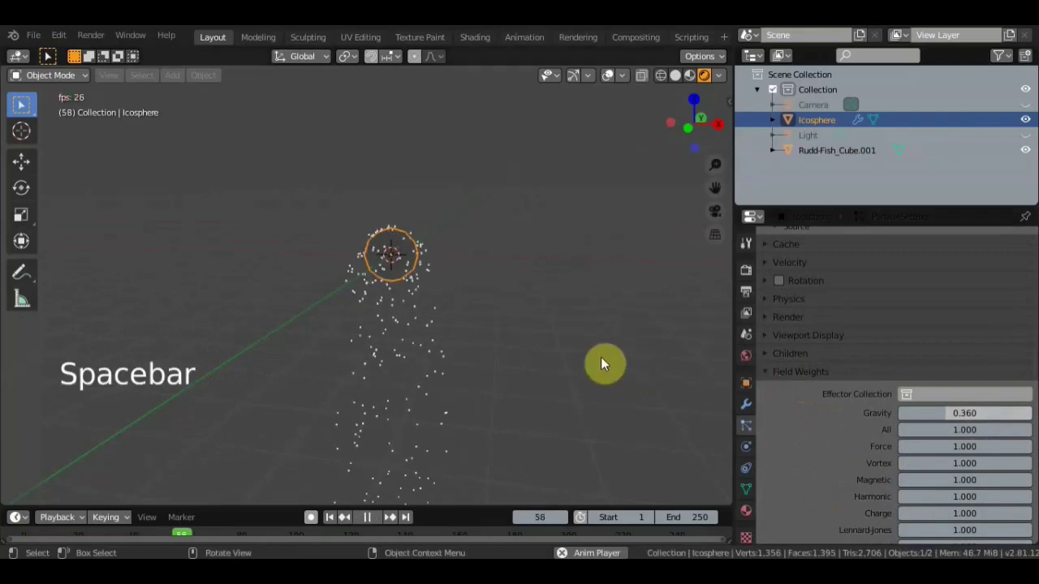
pyautogui.press('space')
# Set the particles' gravity field weight to 0 and play the animation to check how they spread.
pyautogui.moveTo(944, 412); pyautogui.dragTo(849, 407)
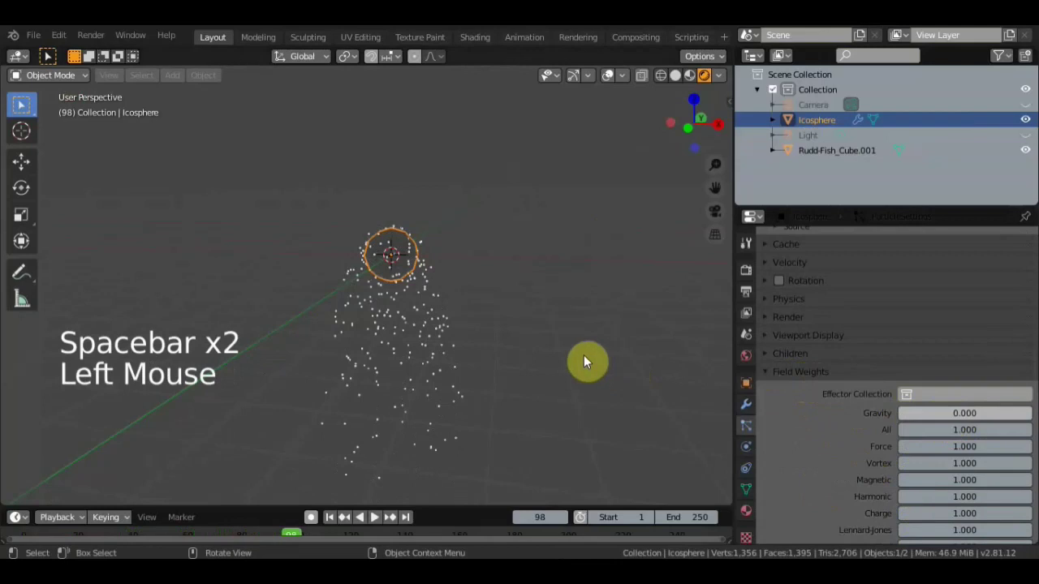
pyautogui.press('space')
pyautogui.scroll(2, 453, 299)
pyautogui.scroll(-2, 452, 298)
pyautogui.scroll(2, 453, 297)
pyautogui.scroll(-1, 452, 296)
pyautogui.press('space')
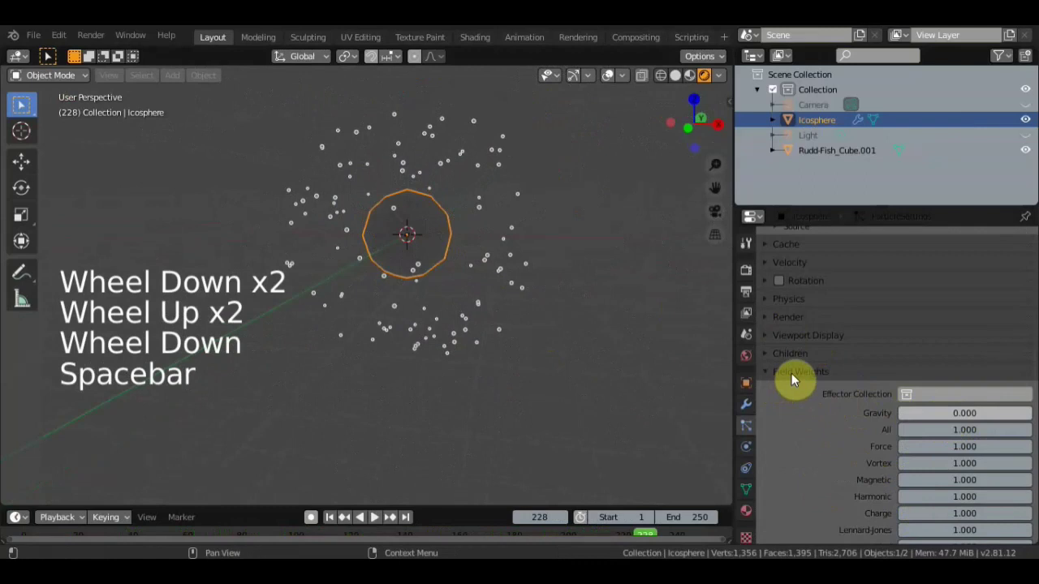
# Render the particles as objects using Rudd-Fish_Cube.001 as the instance object, and preview the animation.
pyautogui.click(791, 373)
pyautogui.click(796, 408)
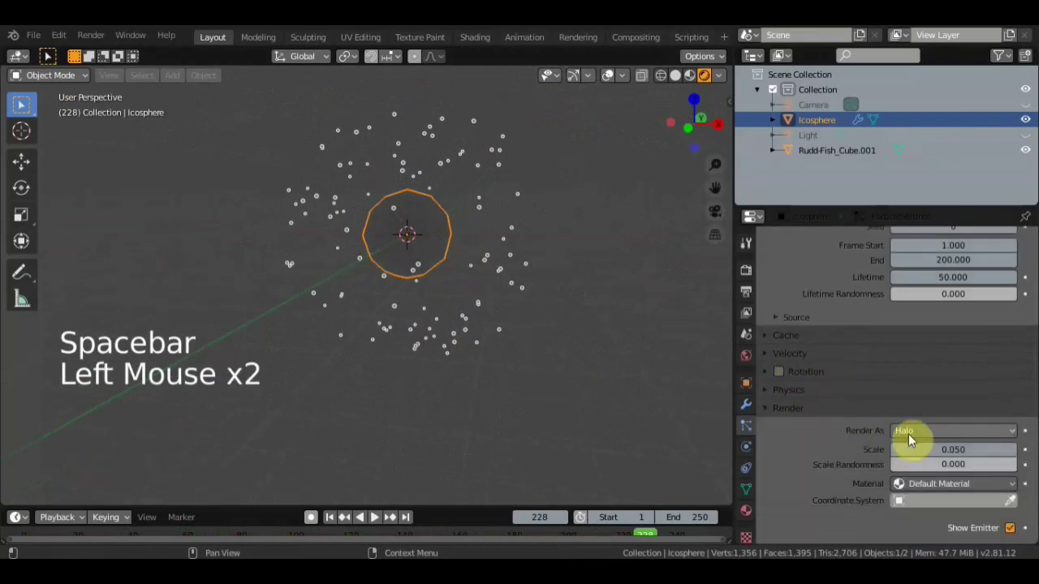
pyautogui.click(916, 431)
pyautogui.click(921, 346)
pyautogui.scroll(-9, 932, 383)
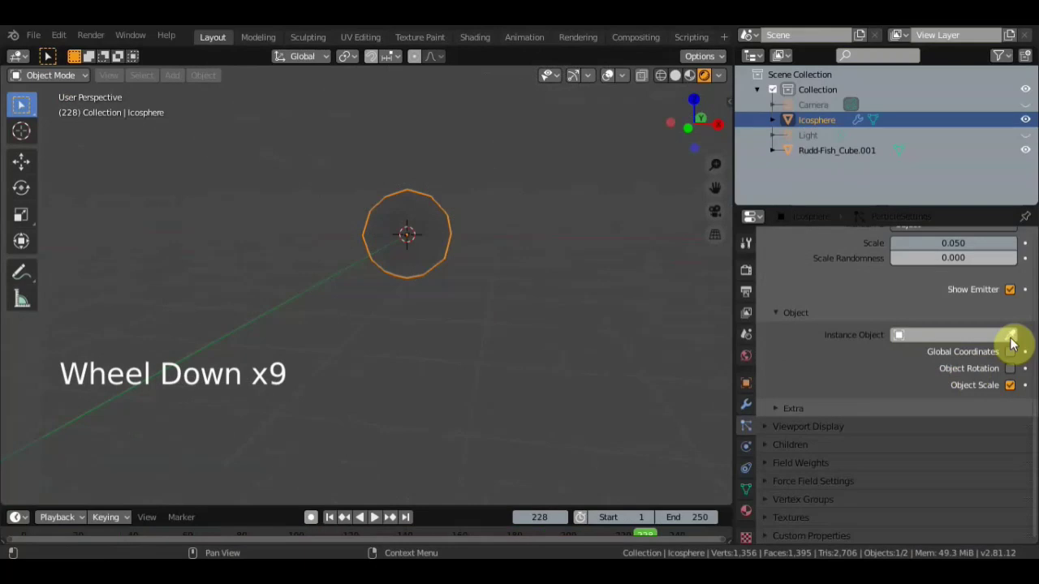
pyautogui.click(953, 335)
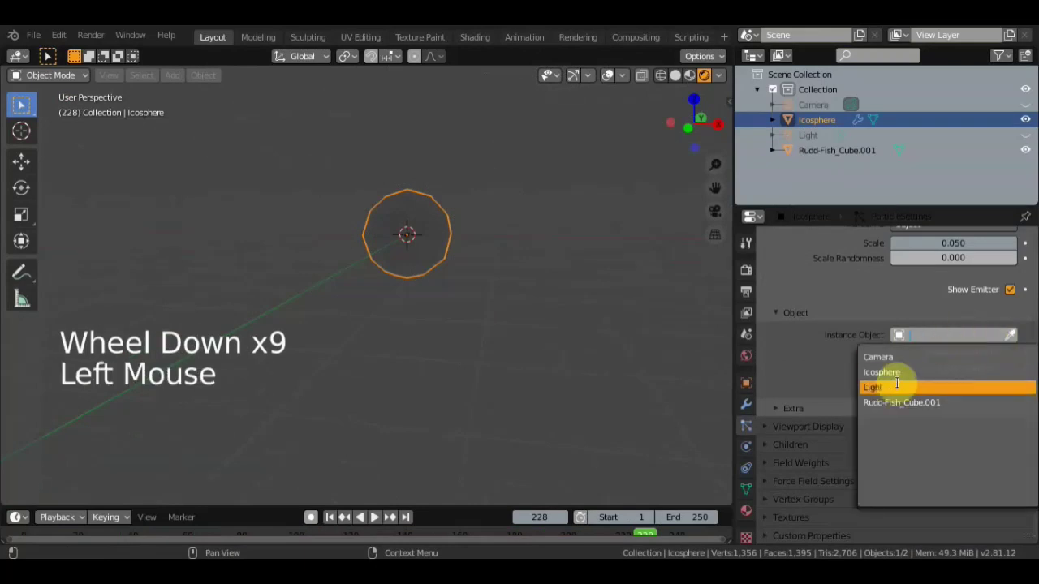
pyautogui.click(734, 367)
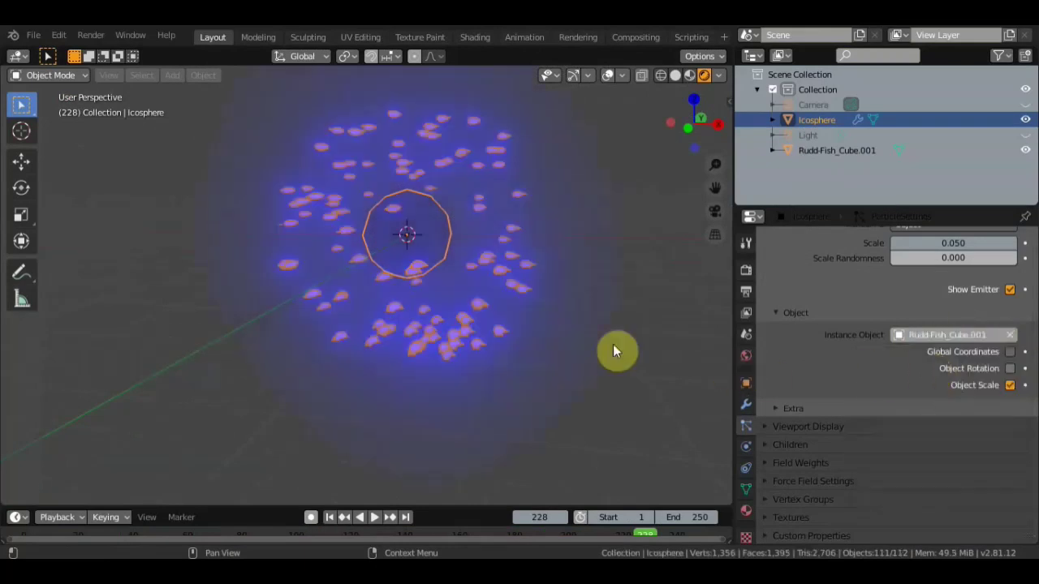
pyautogui.press('space')
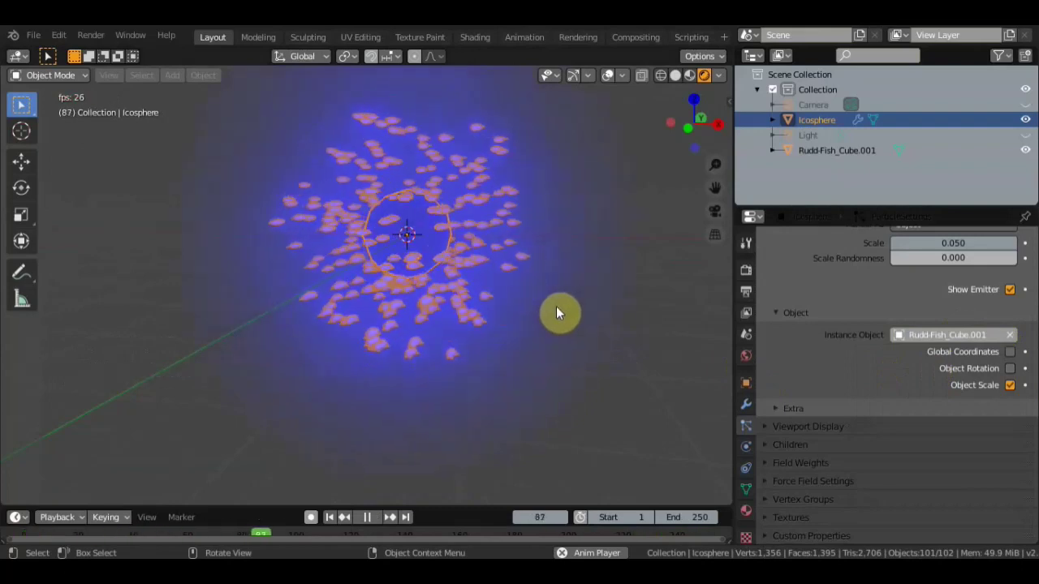
pyautogui.press('space')
# Try the Boids physics type on the fish particles with the animation playing.
pyautogui.scroll(4, 853, 287)
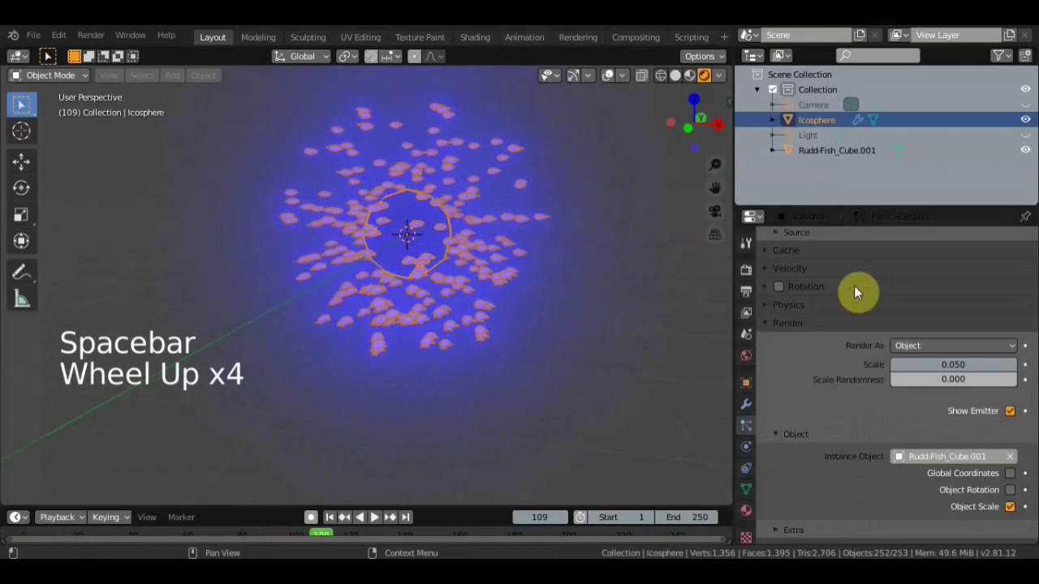
pyautogui.scroll(-3, 907, 360)
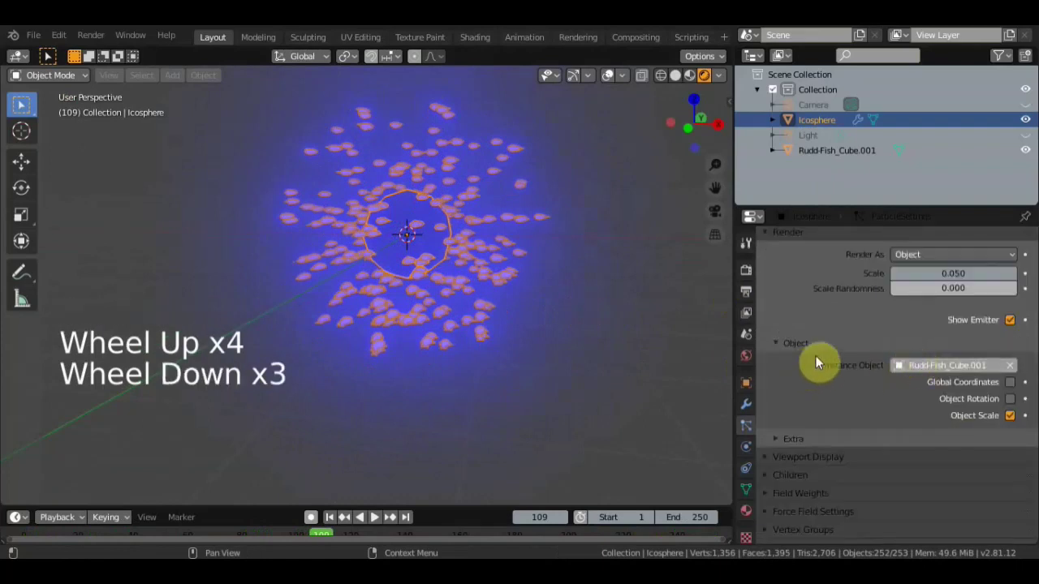
pyautogui.scroll(2, 816, 356)
pyautogui.click(792, 277)
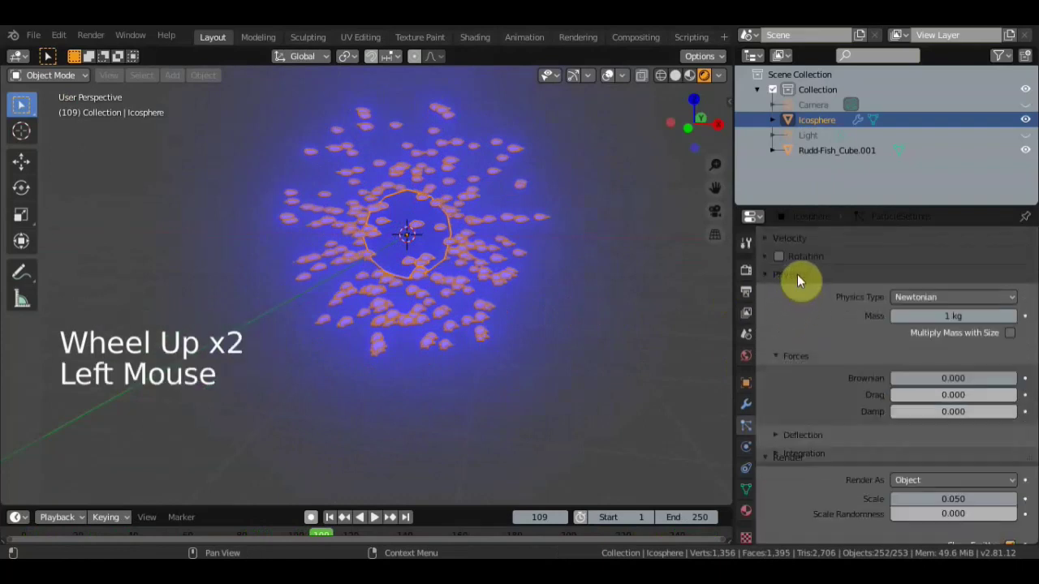
pyautogui.click(944, 297)
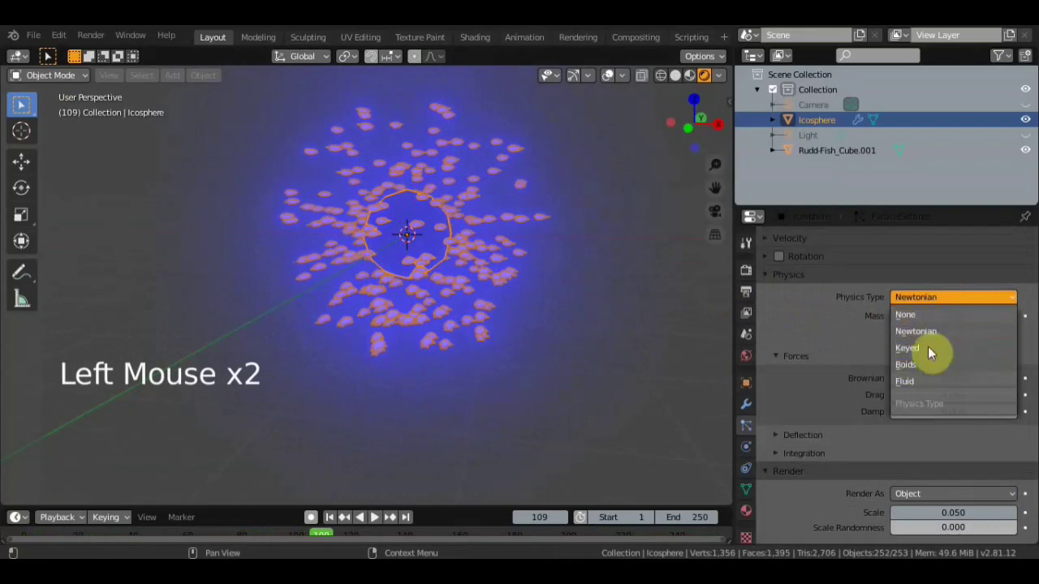
pyautogui.click(912, 365)
pyautogui.press('space')
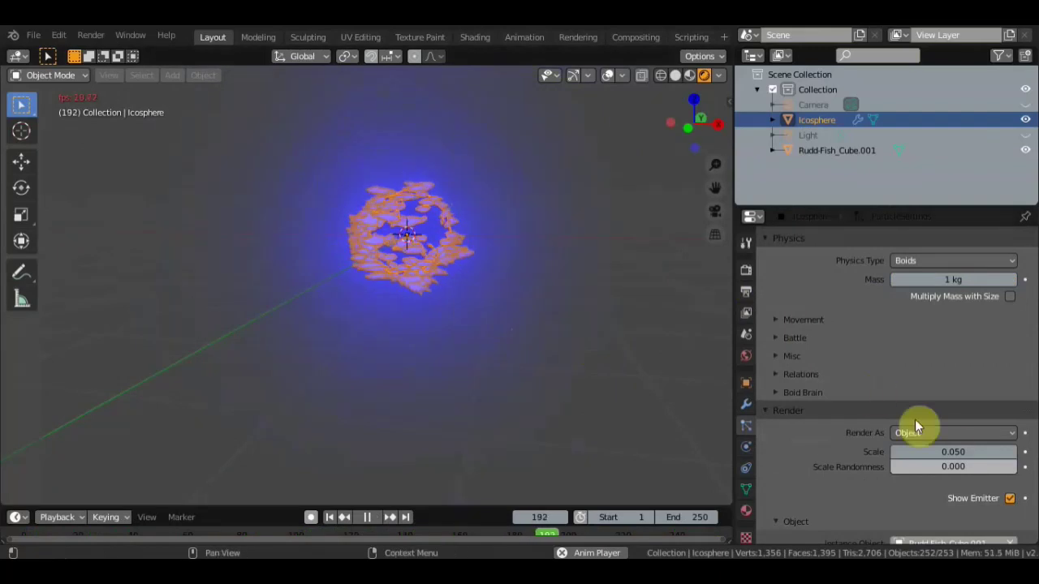
# Try the Fluid physics type on the playing particles, and return it to Newtonian.
pyautogui.click(930, 258)
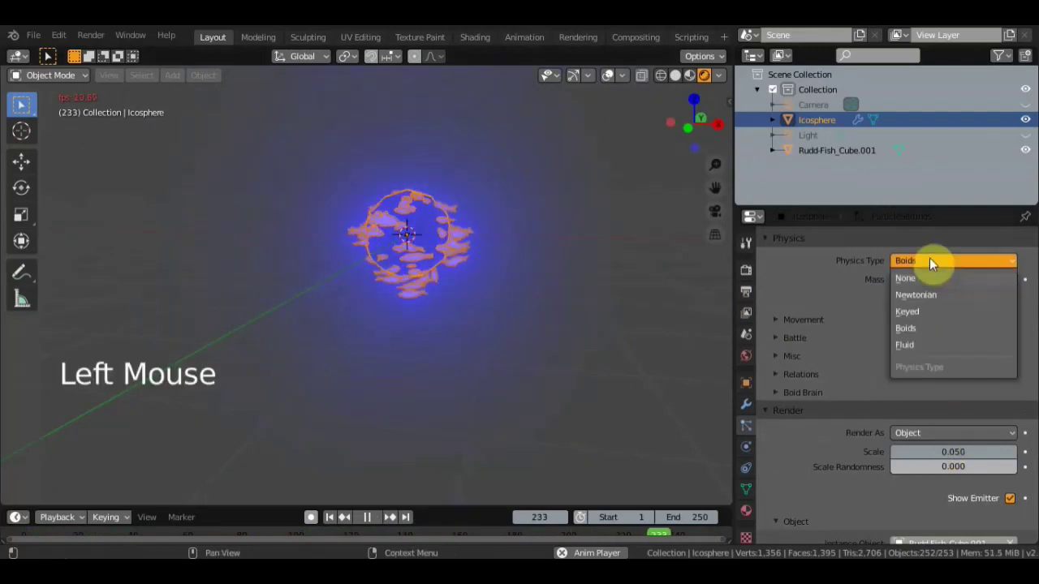
pyautogui.click(912, 346)
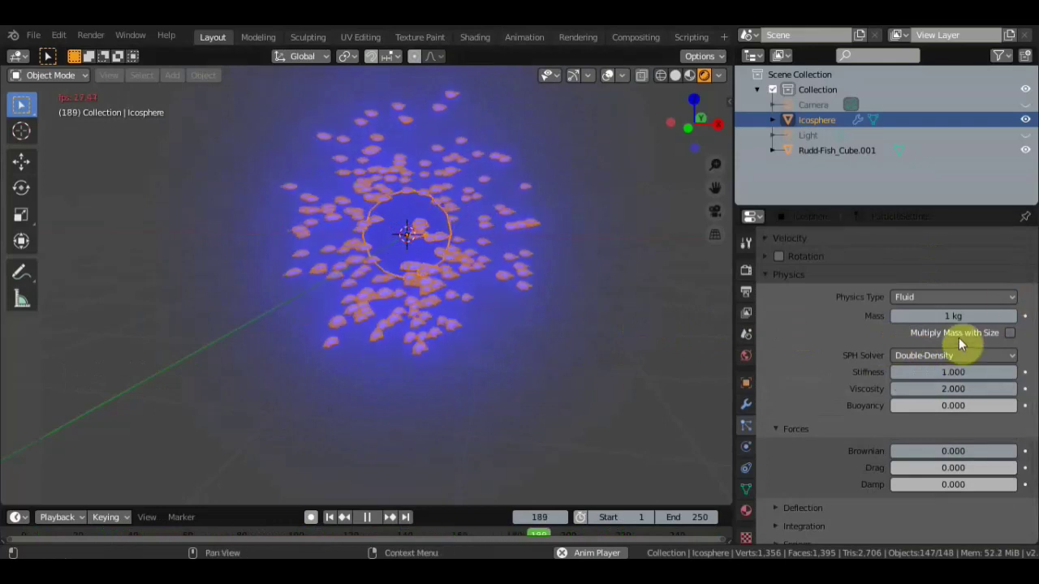
pyautogui.click(960, 296)
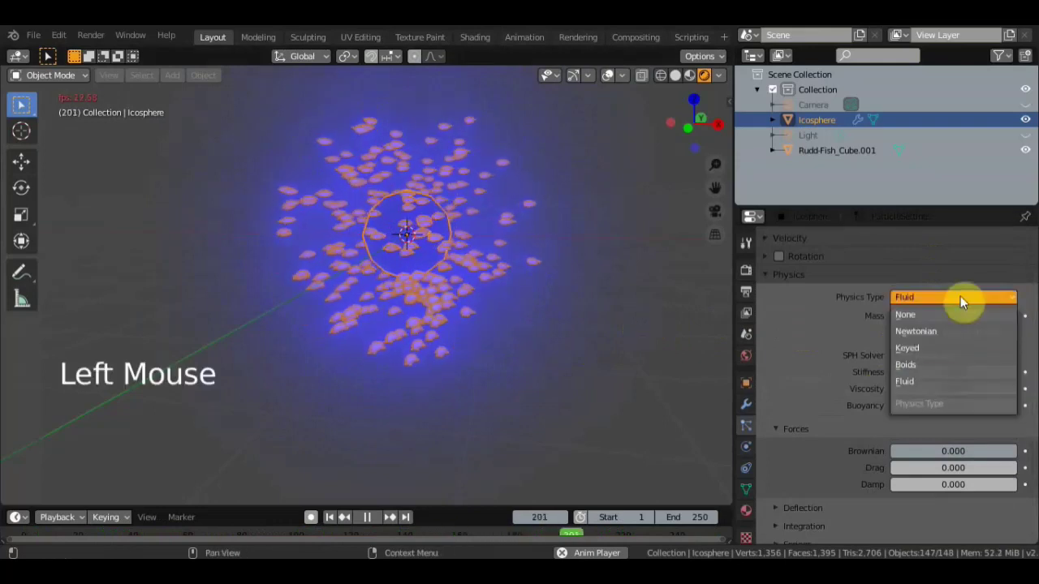
pyautogui.click(933, 333)
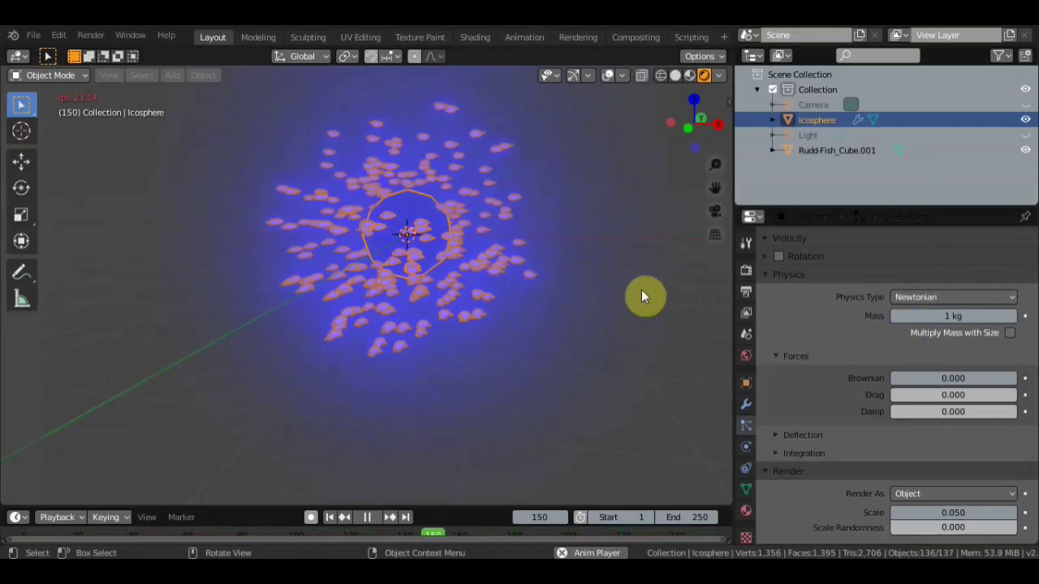
# Compare the None and Keyed physics types on the fish particles, and switch back to Newtonian.
pyautogui.click(927, 296)
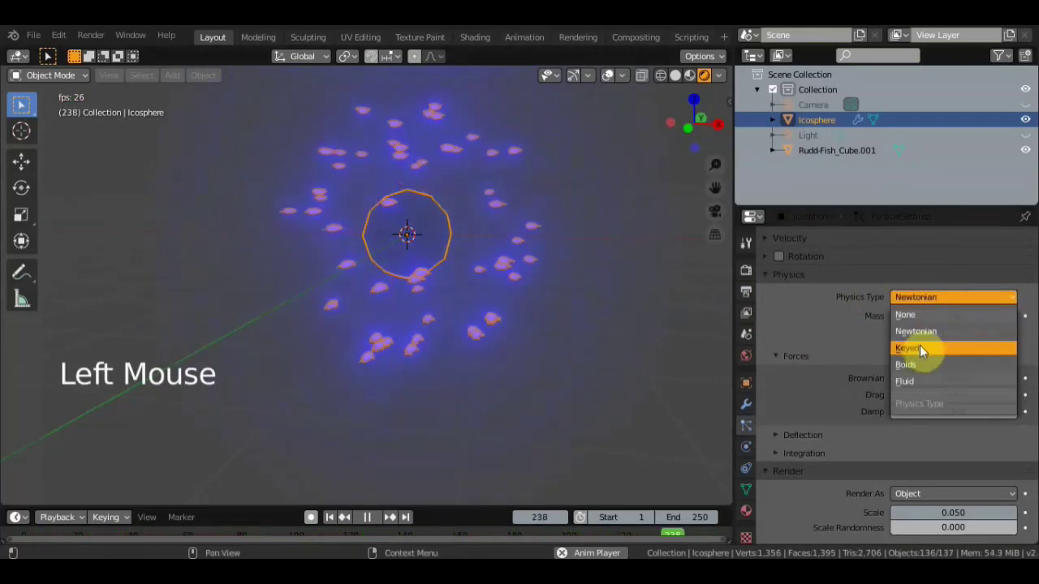
pyautogui.click(919, 315)
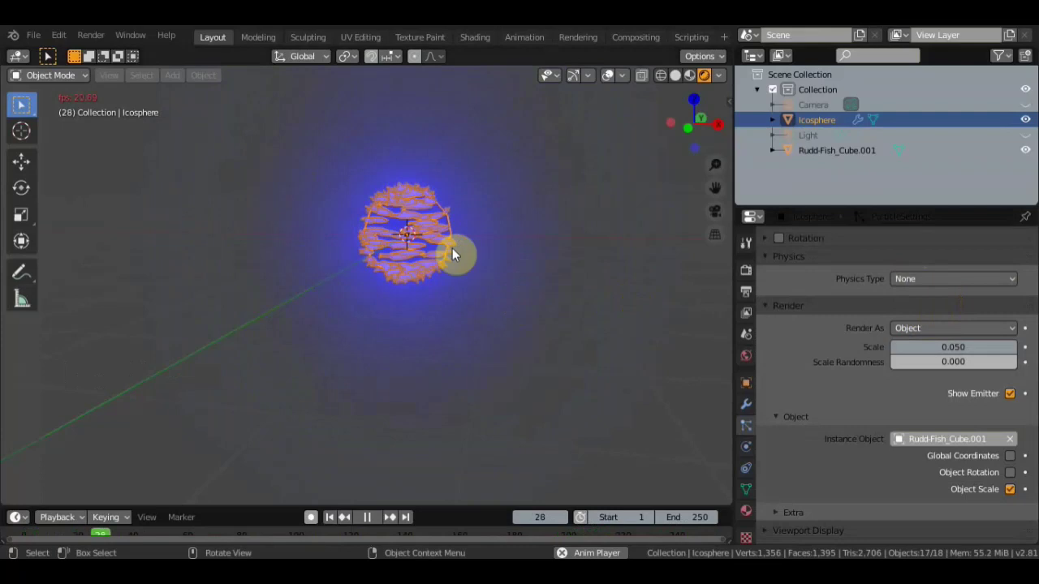
pyautogui.click(902, 281)
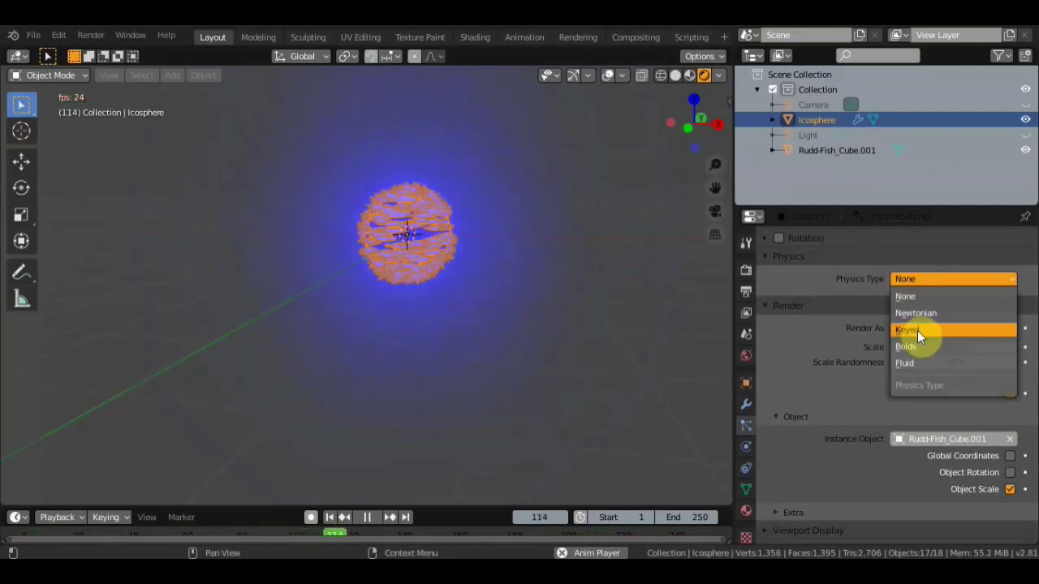
pyautogui.click(918, 331)
pyautogui.click(936, 280)
pyautogui.click(925, 310)
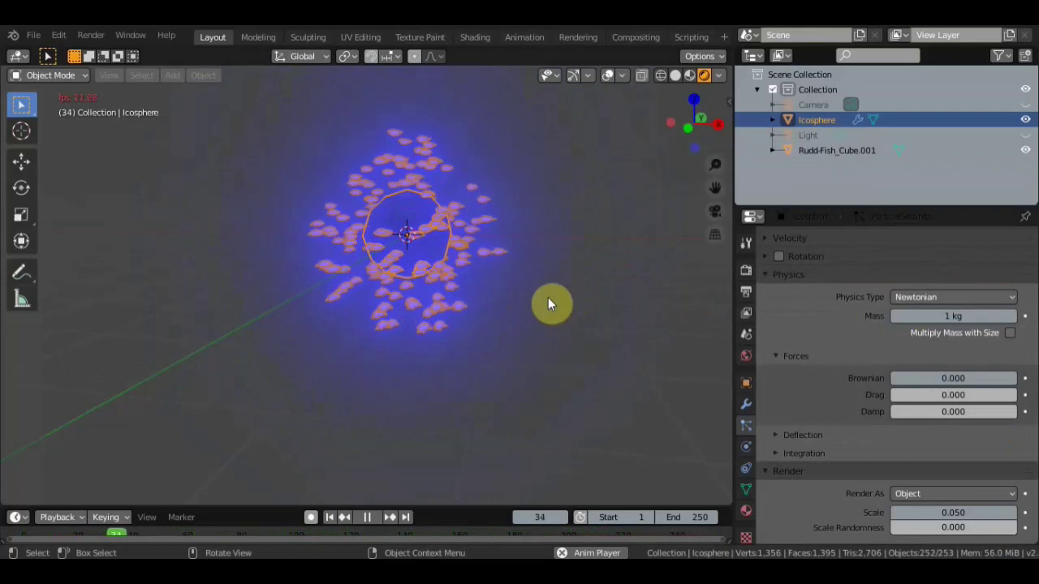
# Set the lifetime of the emitted fish particles to 500 frames.
pyautogui.press('space')
pyautogui.scroll(5, 534, 269)
pyautogui.scroll(-2, 534, 269)
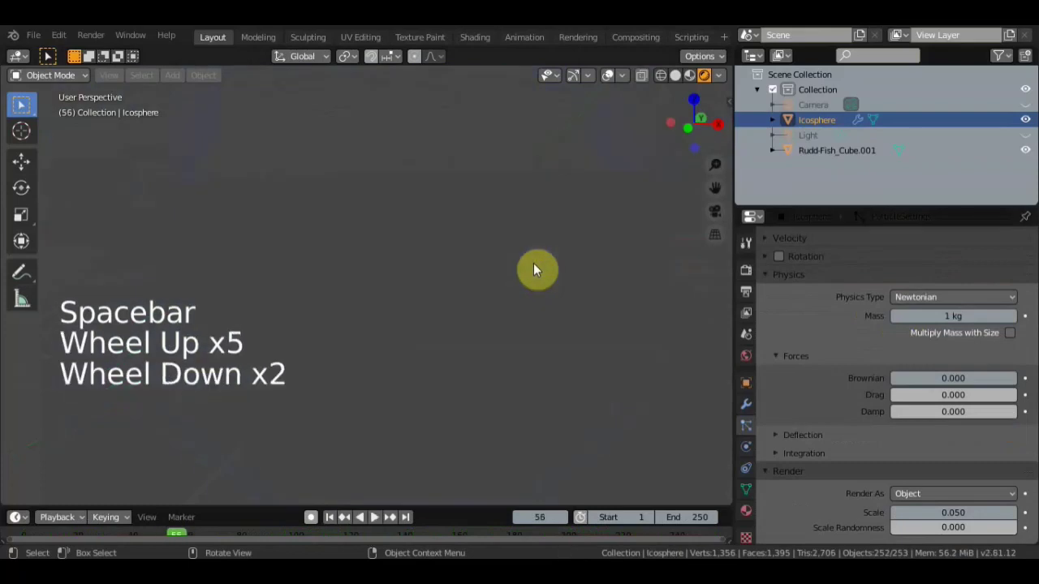
pyautogui.scroll(6, 925, 255)
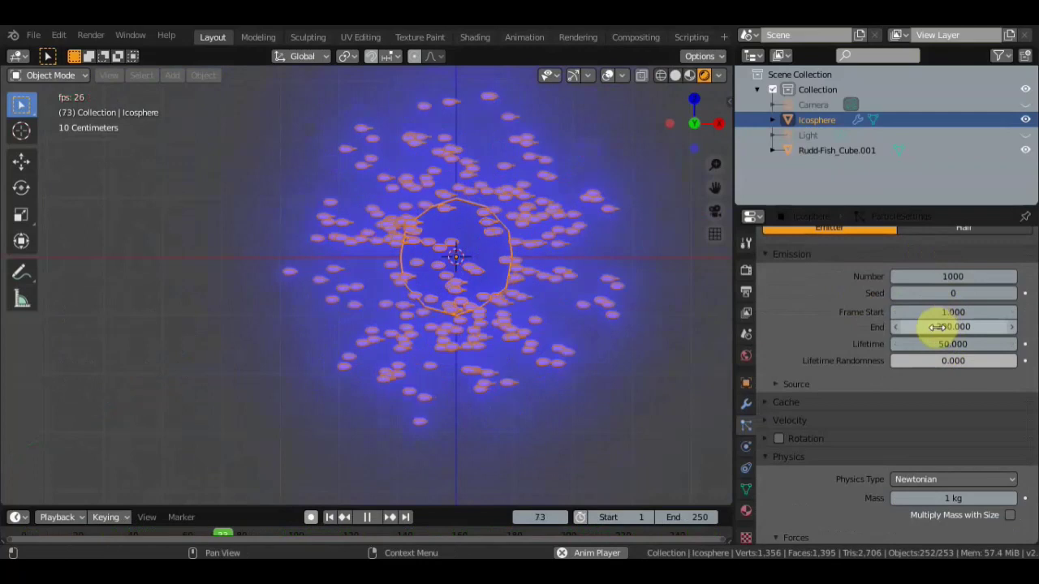
pyautogui.click(938, 345)
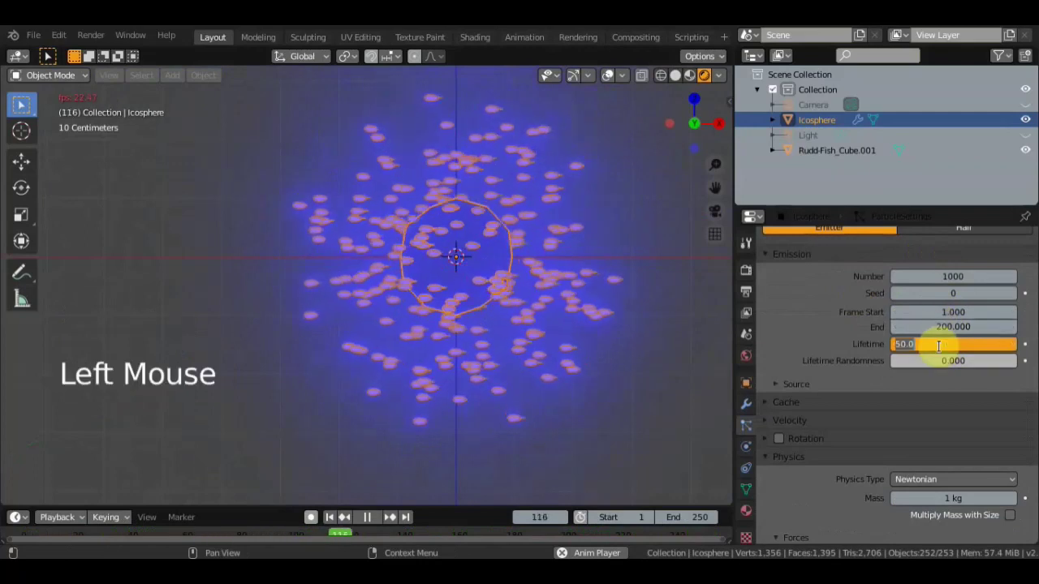
pyautogui.write('50')
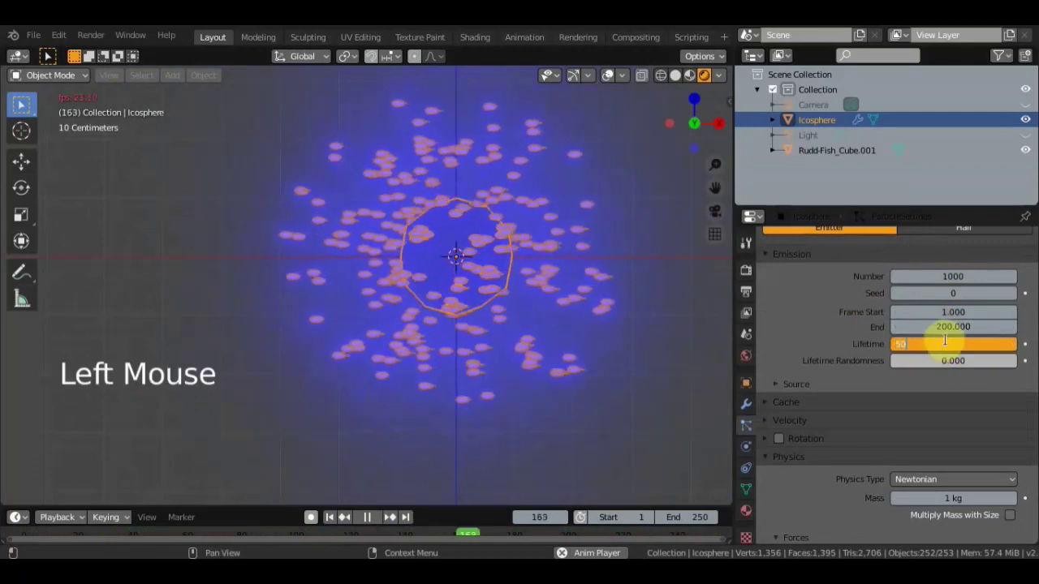
pyautogui.write('0')
pyautogui.press('Return')
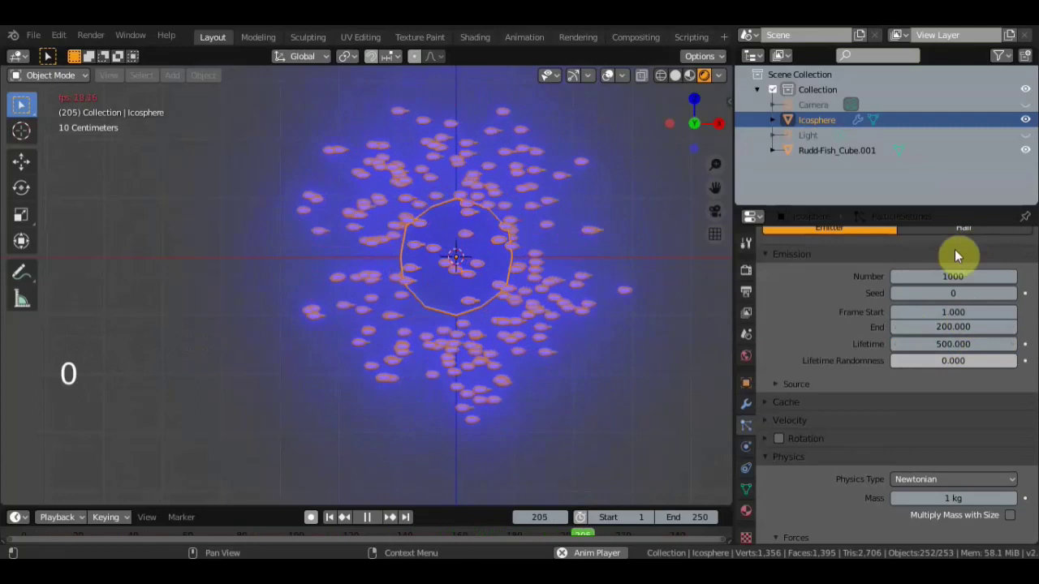
# Set the number of emitted fish particles to 500 and watch the playing animation.
pyautogui.click(946, 276)
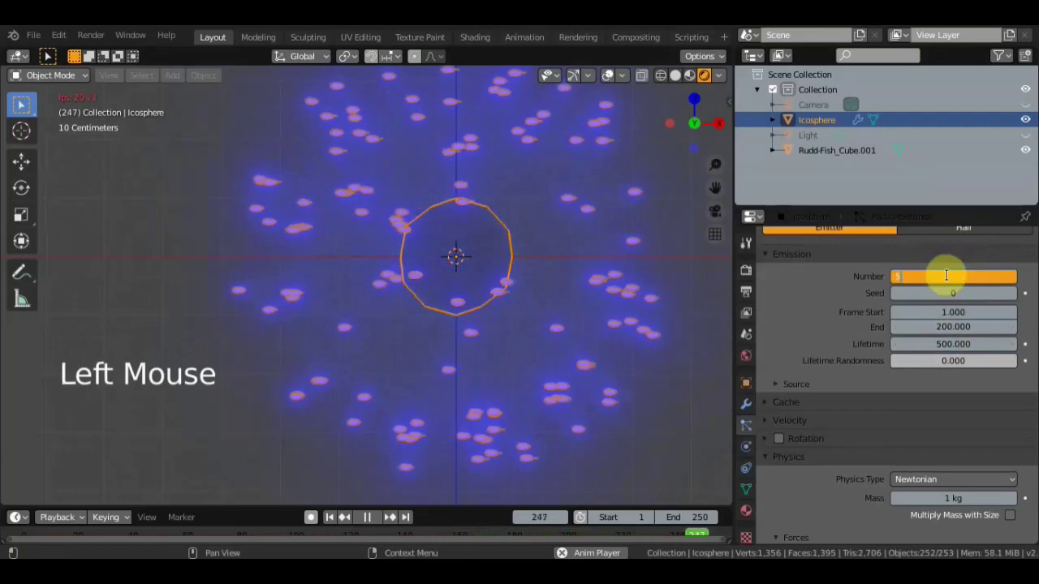
pyautogui.write('00')
pyautogui.press('Return')
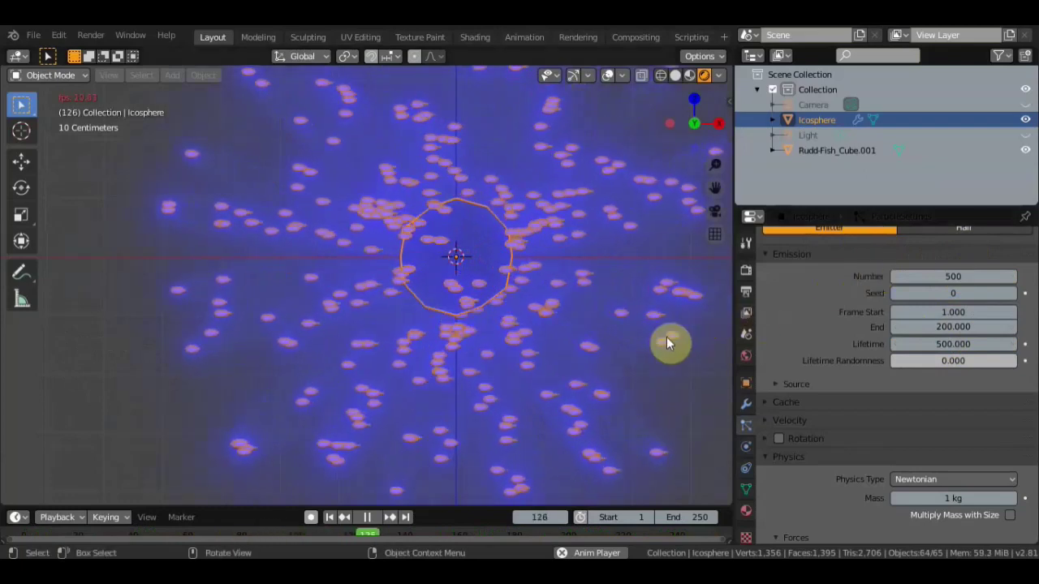
pyautogui.scroll(-1, 612, 347)
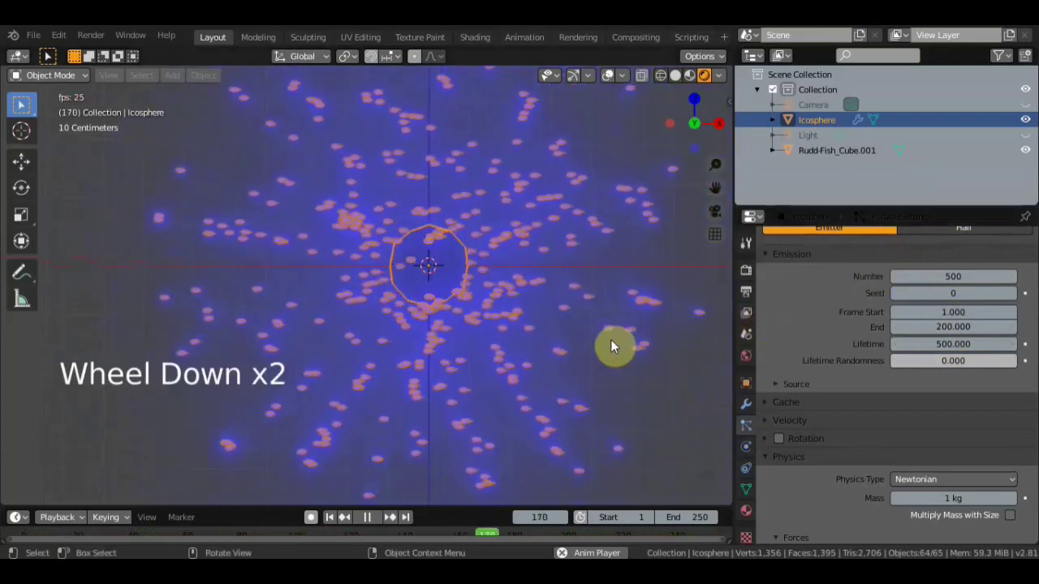
# Set the particle emission seed to 7 and stop the playback to inspect the fish distribution.
pyautogui.click(953, 293)
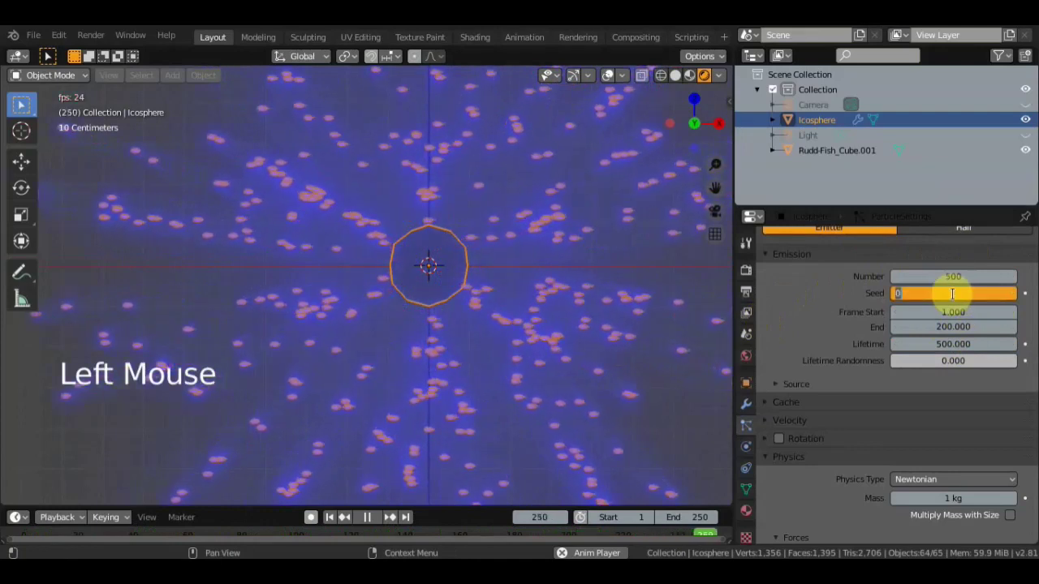
pyautogui.write('1')
pyautogui.press('BackSpace')
pyautogui.write('7')
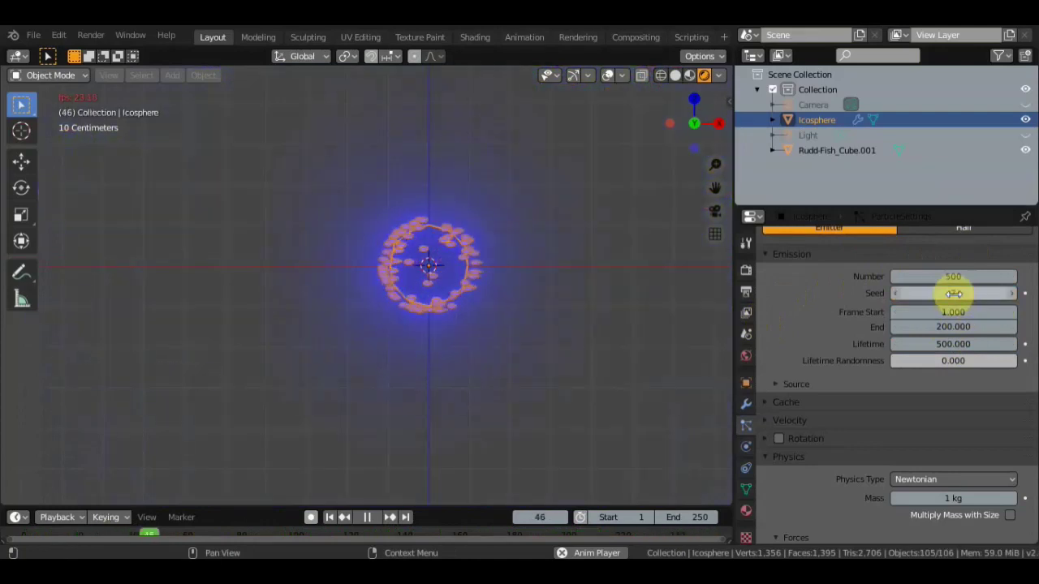
pyautogui.press('Return')
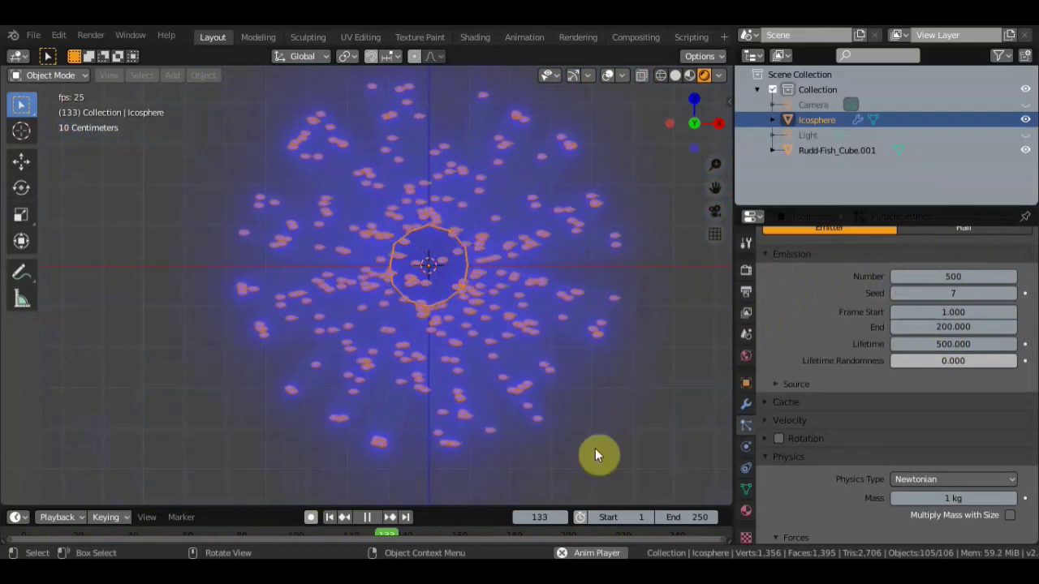
pyautogui.click(367, 517)
pyautogui.scroll(-4, 556, 390)
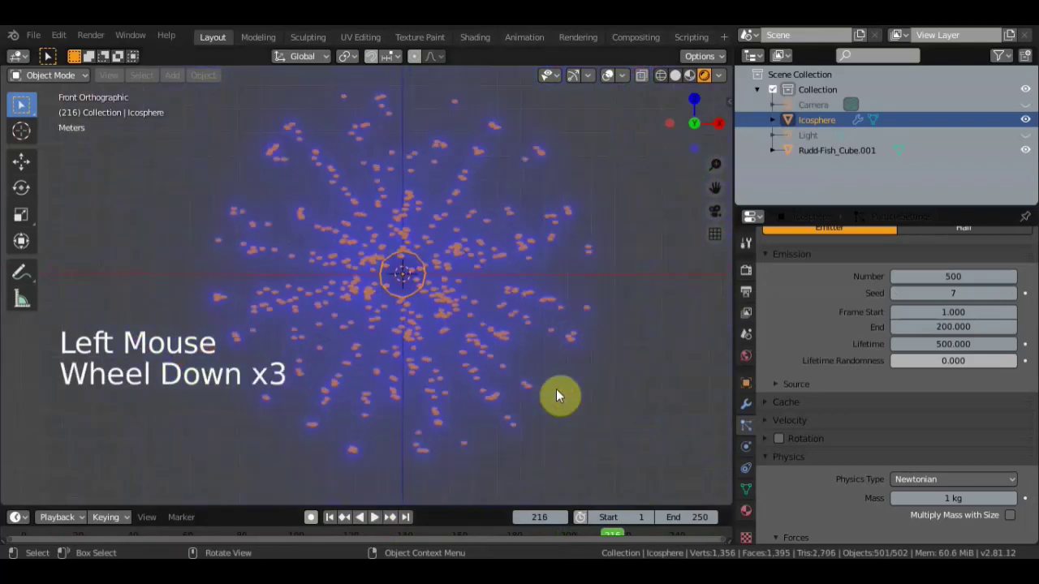
pyautogui.scroll(1, 556, 396)
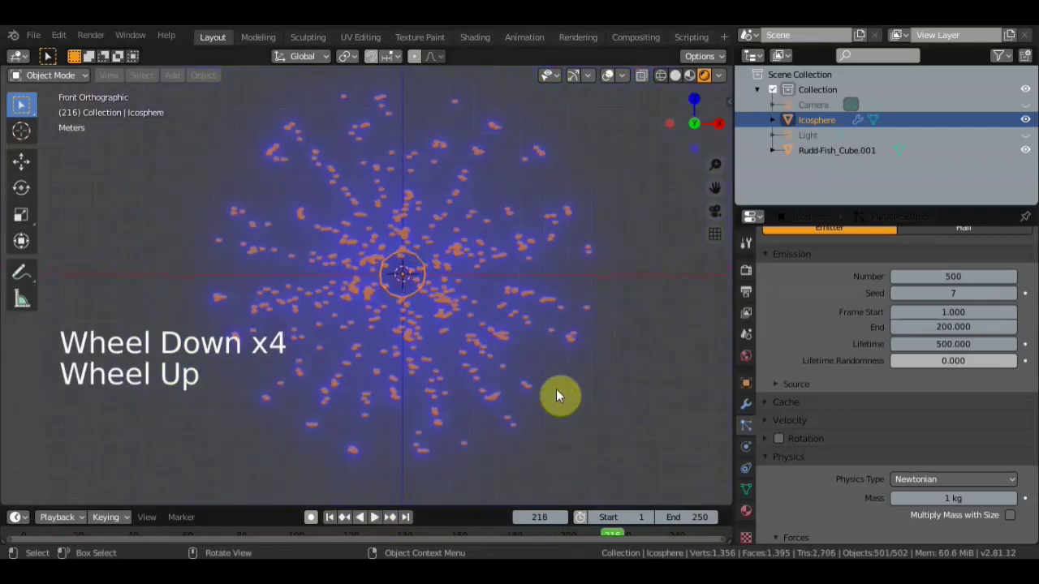